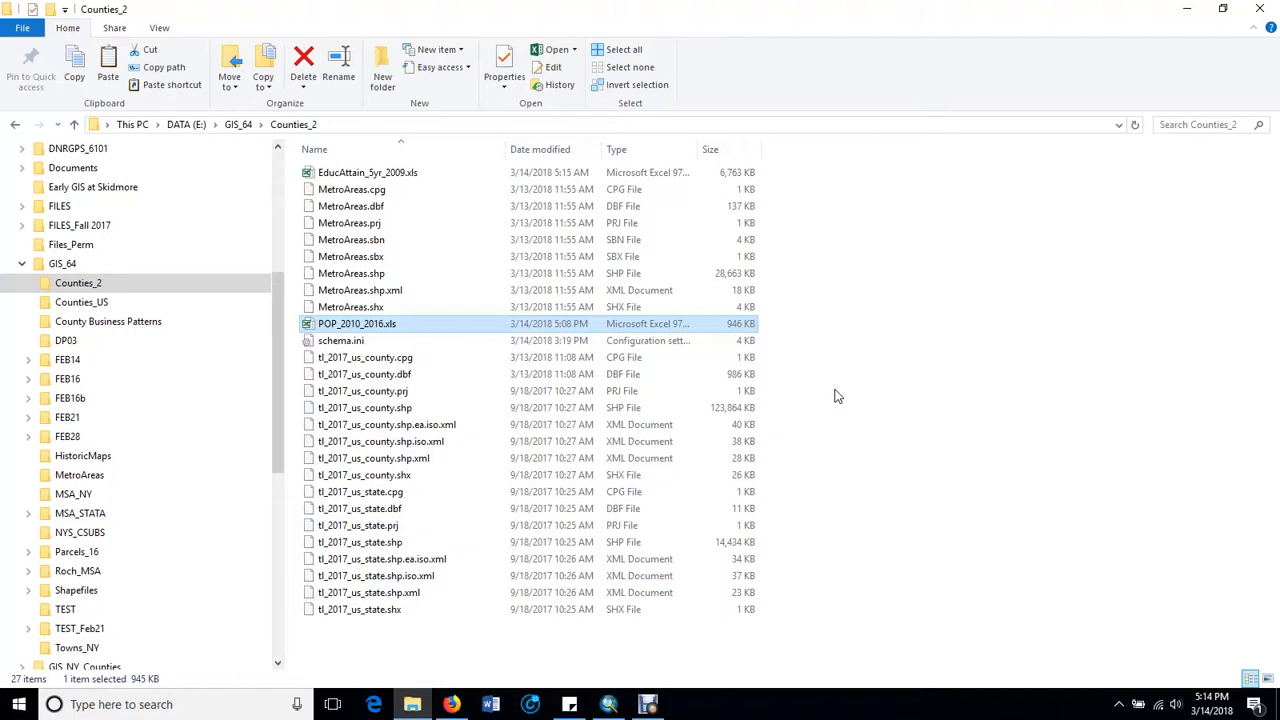
# - Switch to ArcMap and add the tl_2017_us_county.shp shapefile from the Counties_2 folder to the map
pyautogui.click(609, 704)
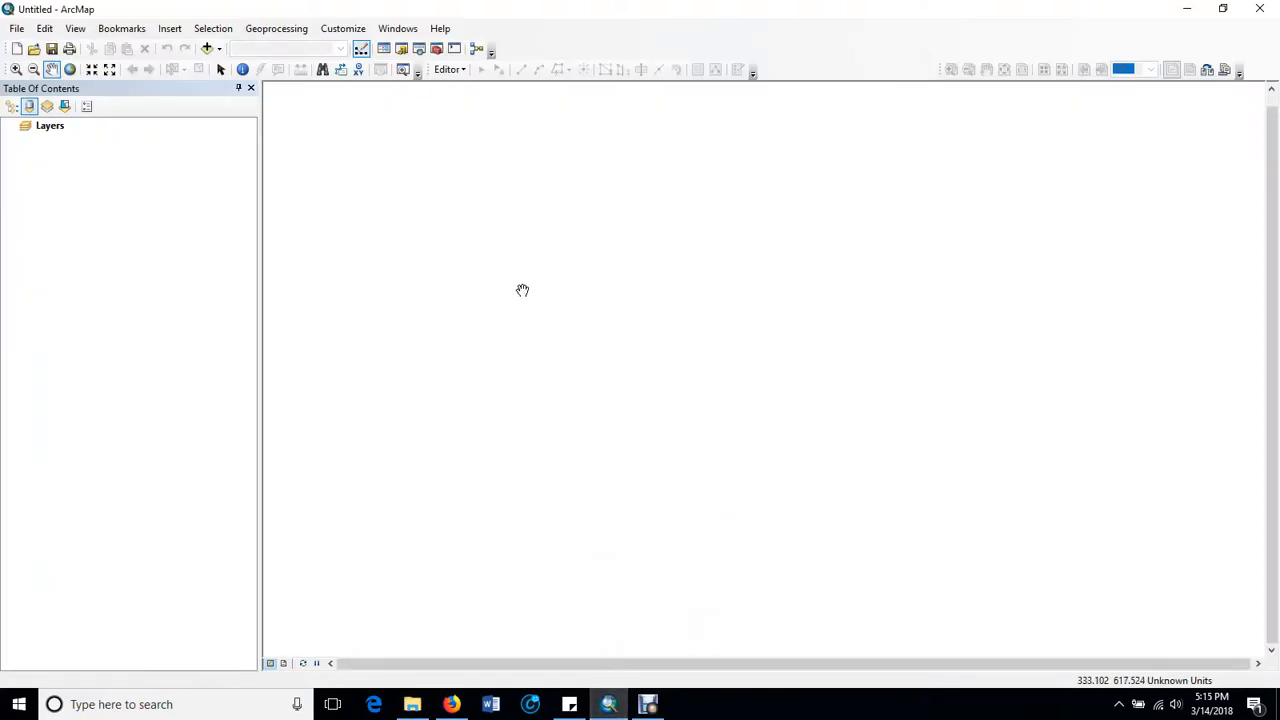
pyautogui.click(220, 48)
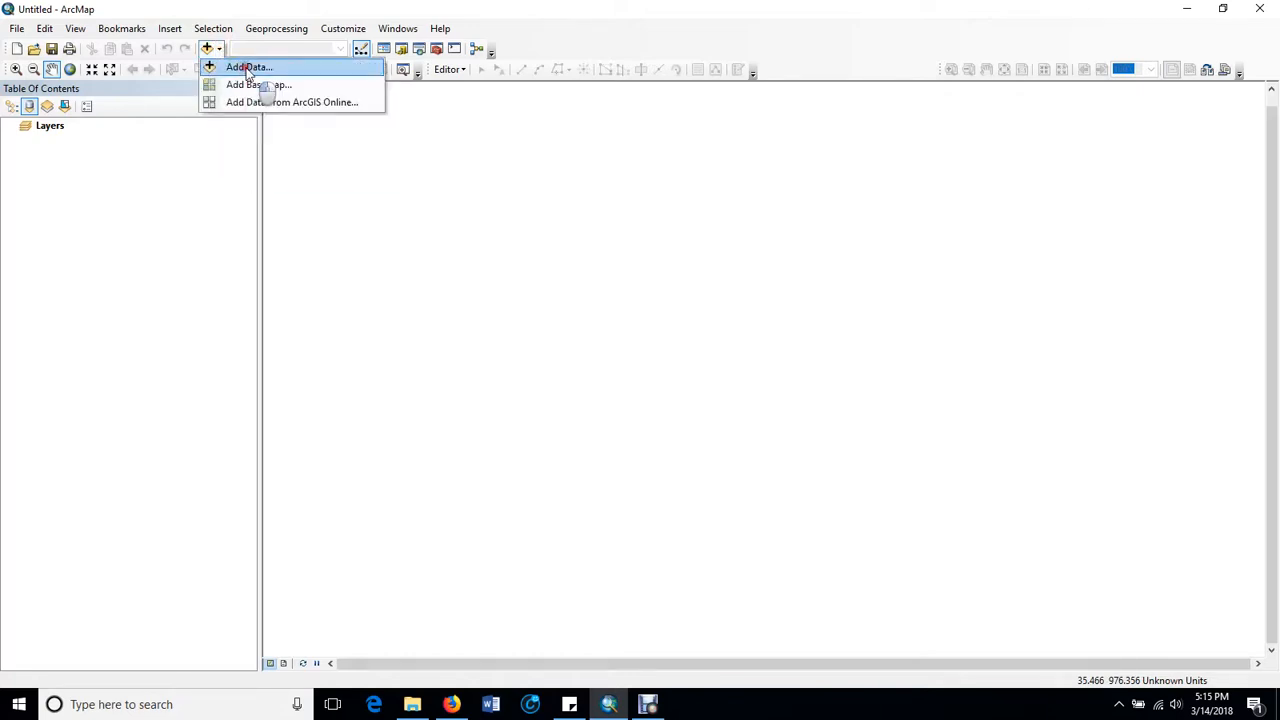
pyautogui.click(248, 68)
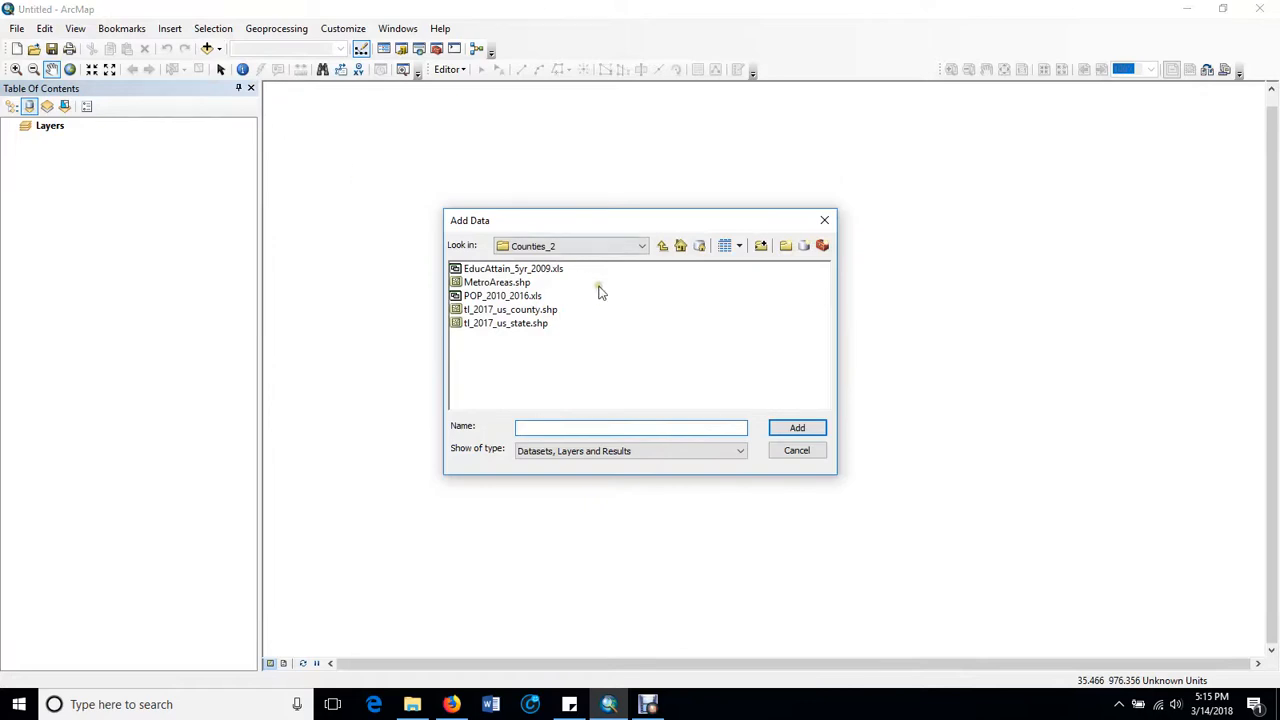
pyautogui.click(519, 312)
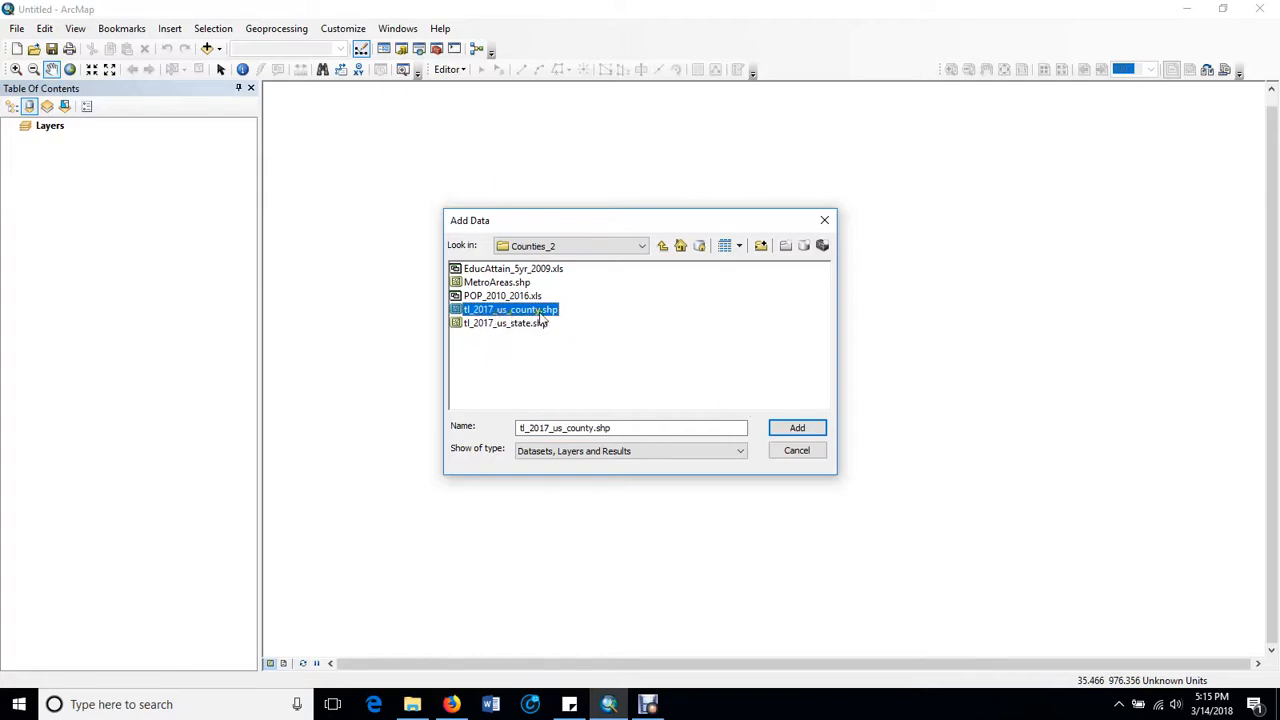
pyautogui.click(792, 428)
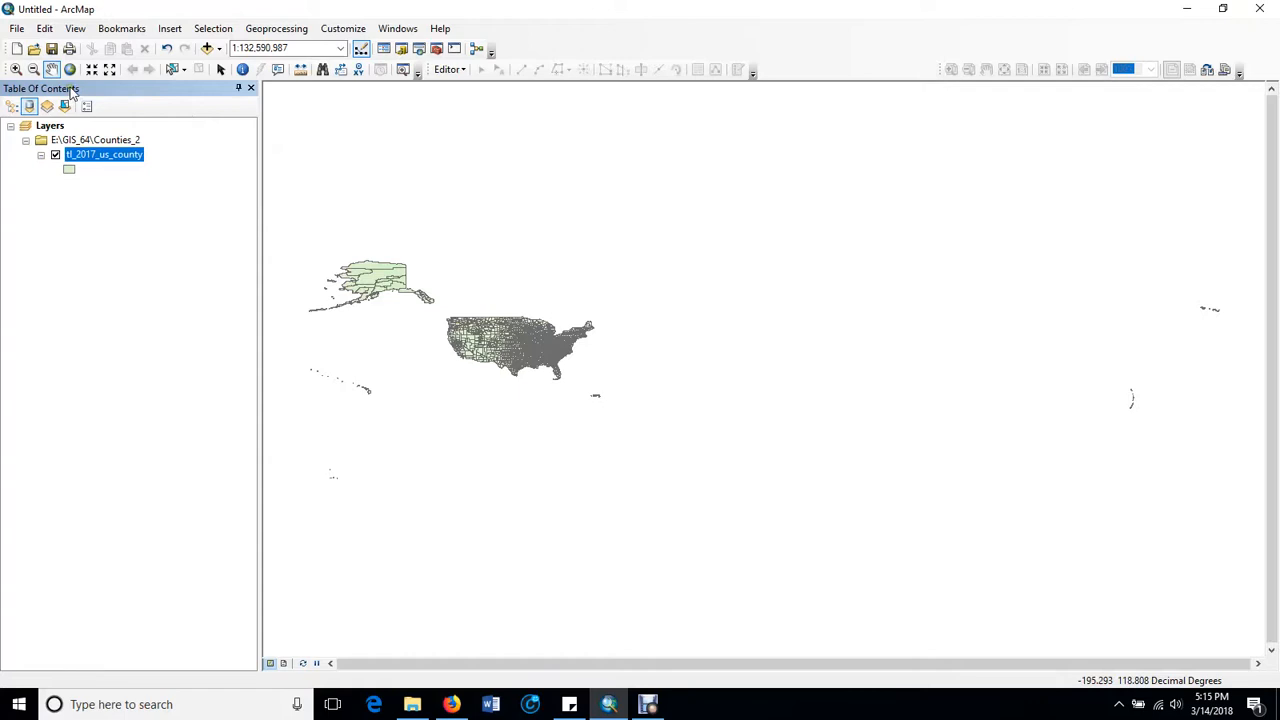
# - Add the MetroAreas.shp shapefile from the Counties_2 folder as a layer over the counties
pyautogui.click(20, 72)
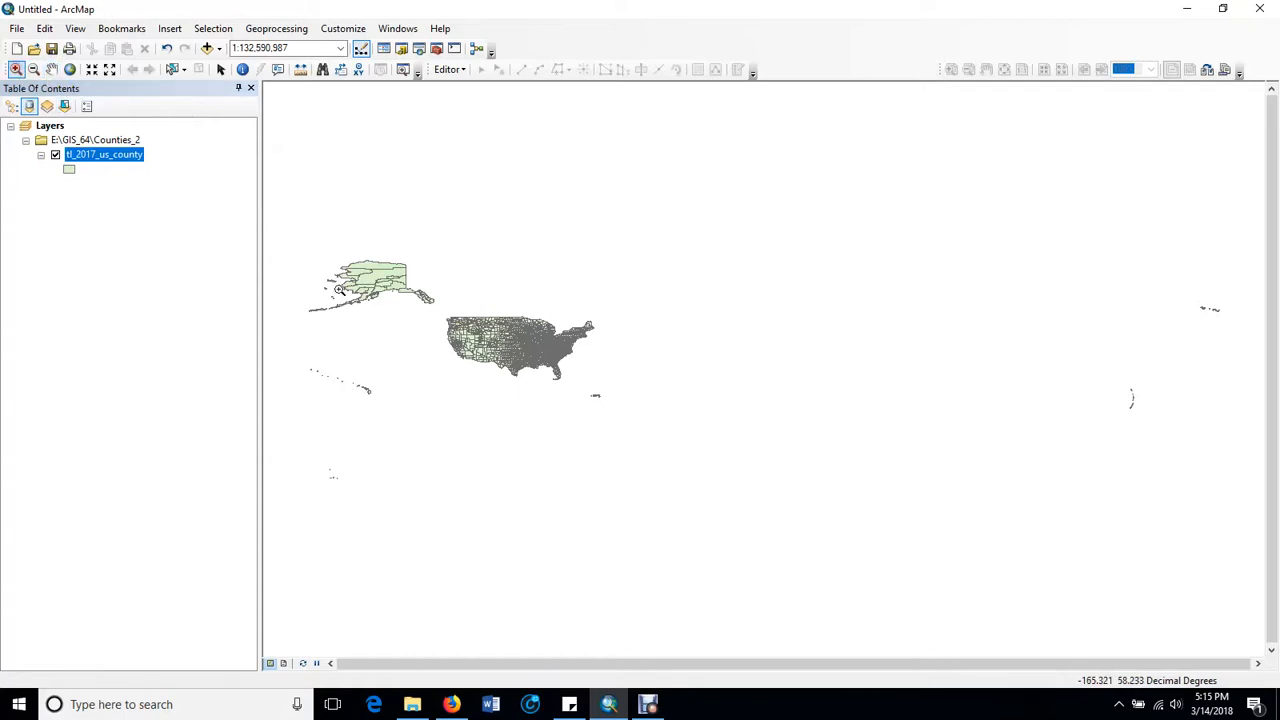
pyautogui.moveTo(585, 352); pyautogui.dragTo(601, 380)
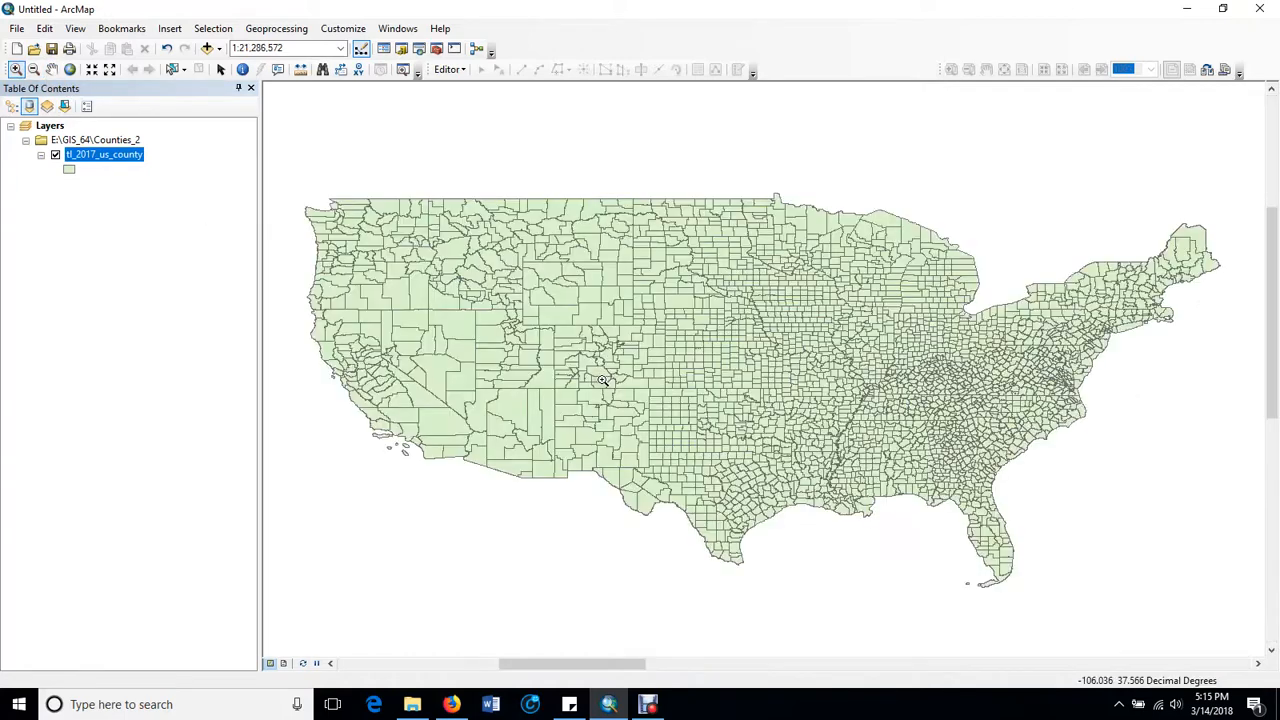
pyautogui.click(207, 49)
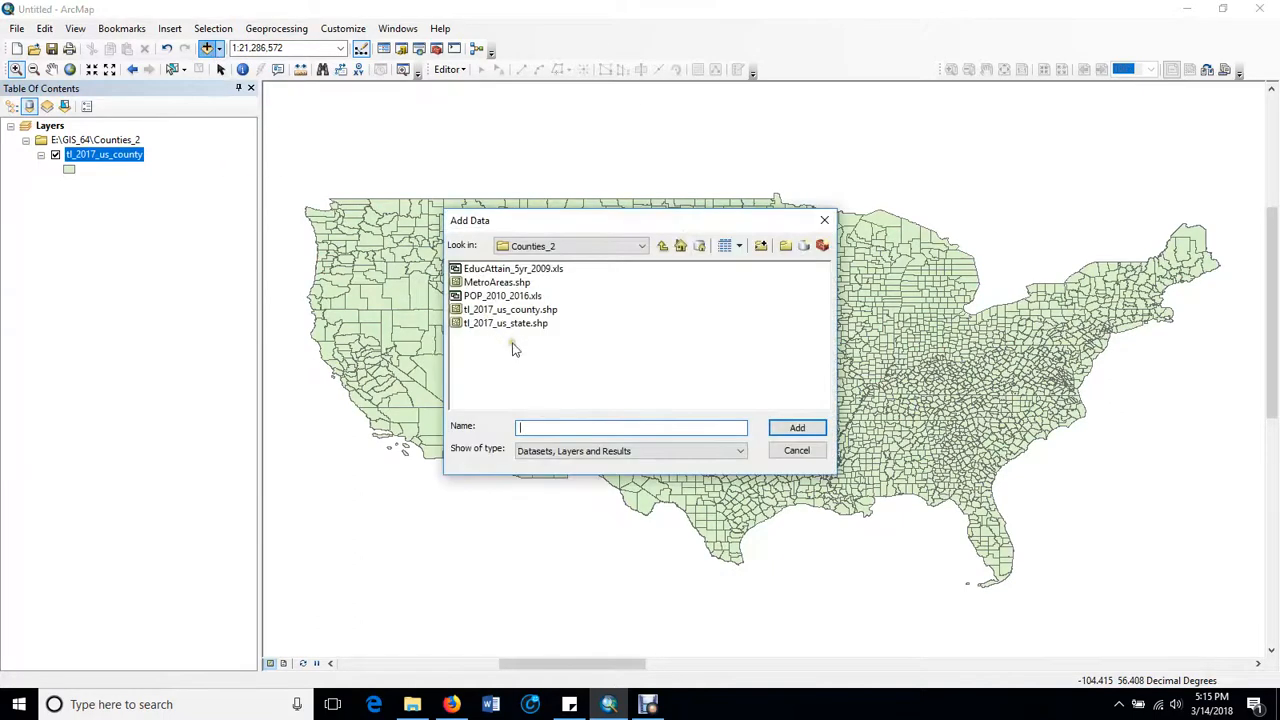
pyautogui.click(505, 283)
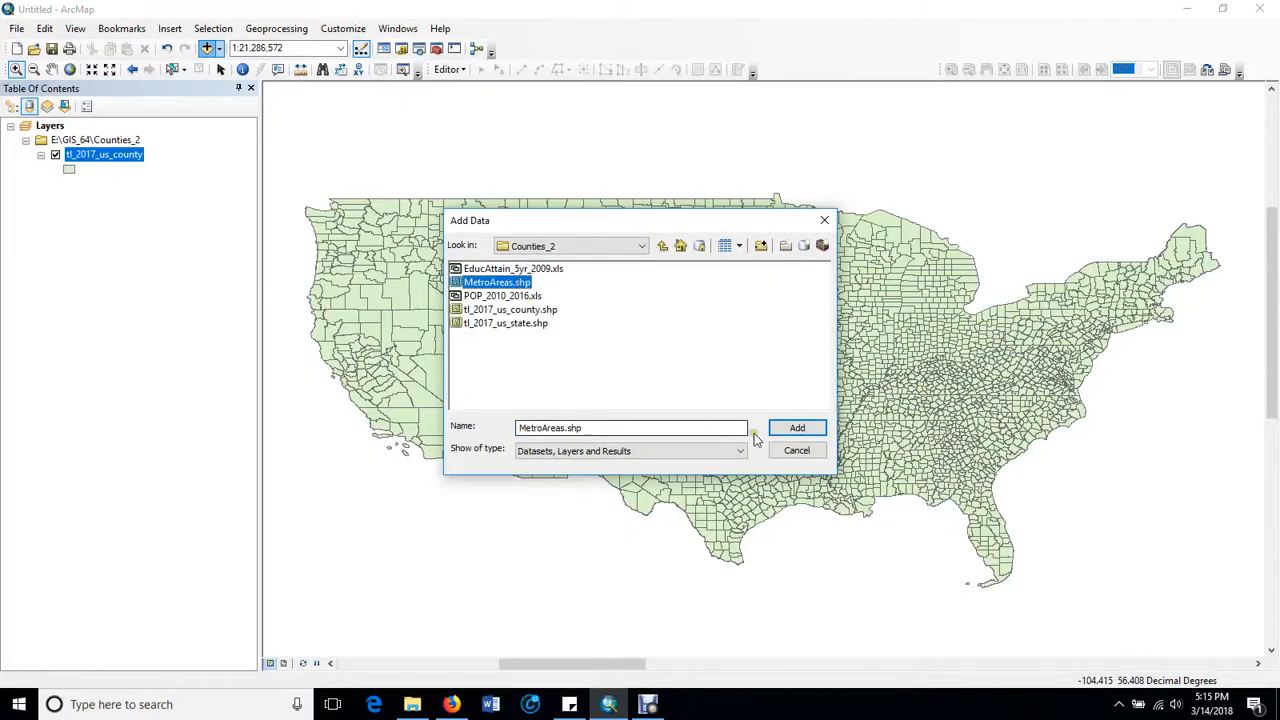
pyautogui.click(799, 431)
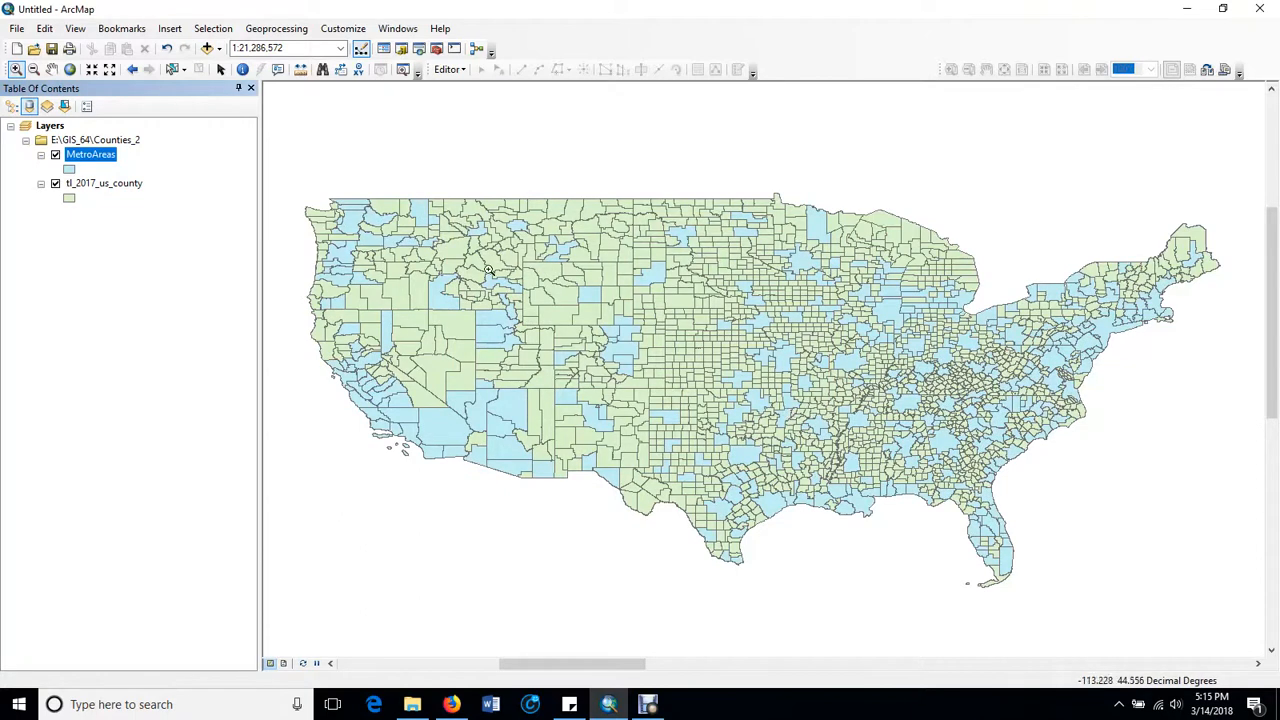
# - Symbolize the MetroAreas layer with the Hollow style and an outline width of 2
pyautogui.click(69, 170)
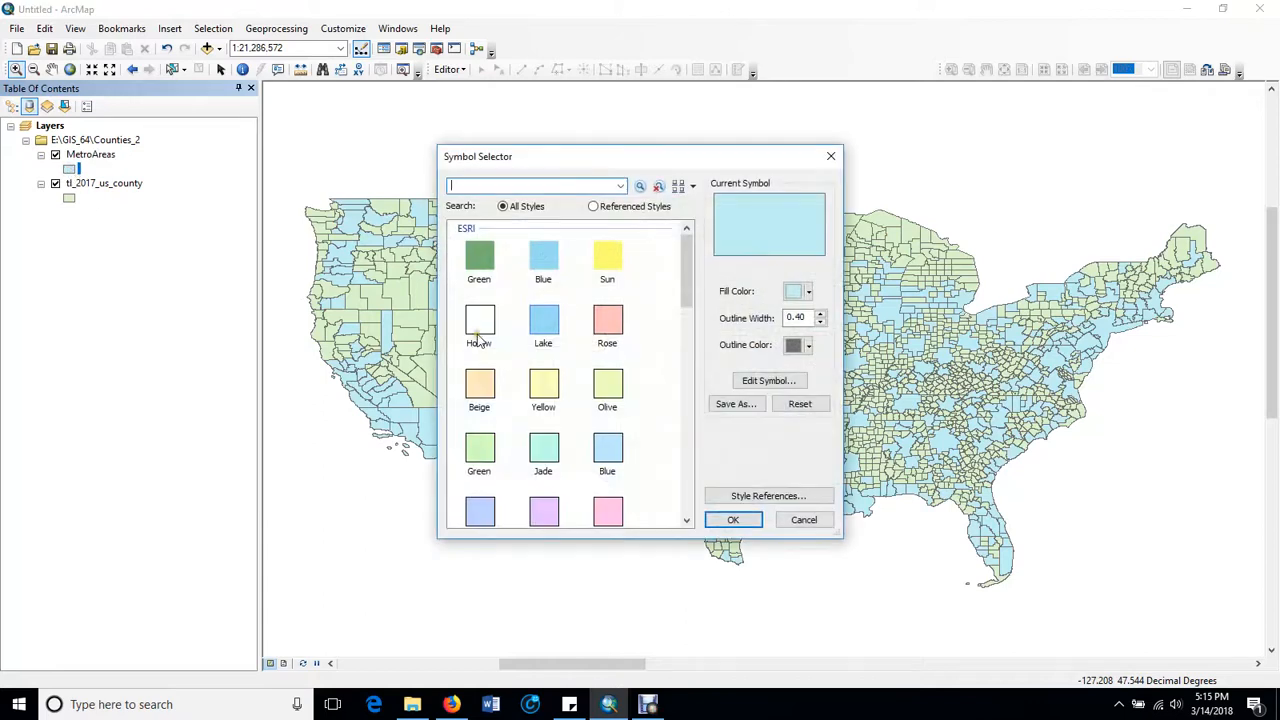
pyautogui.click(481, 325)
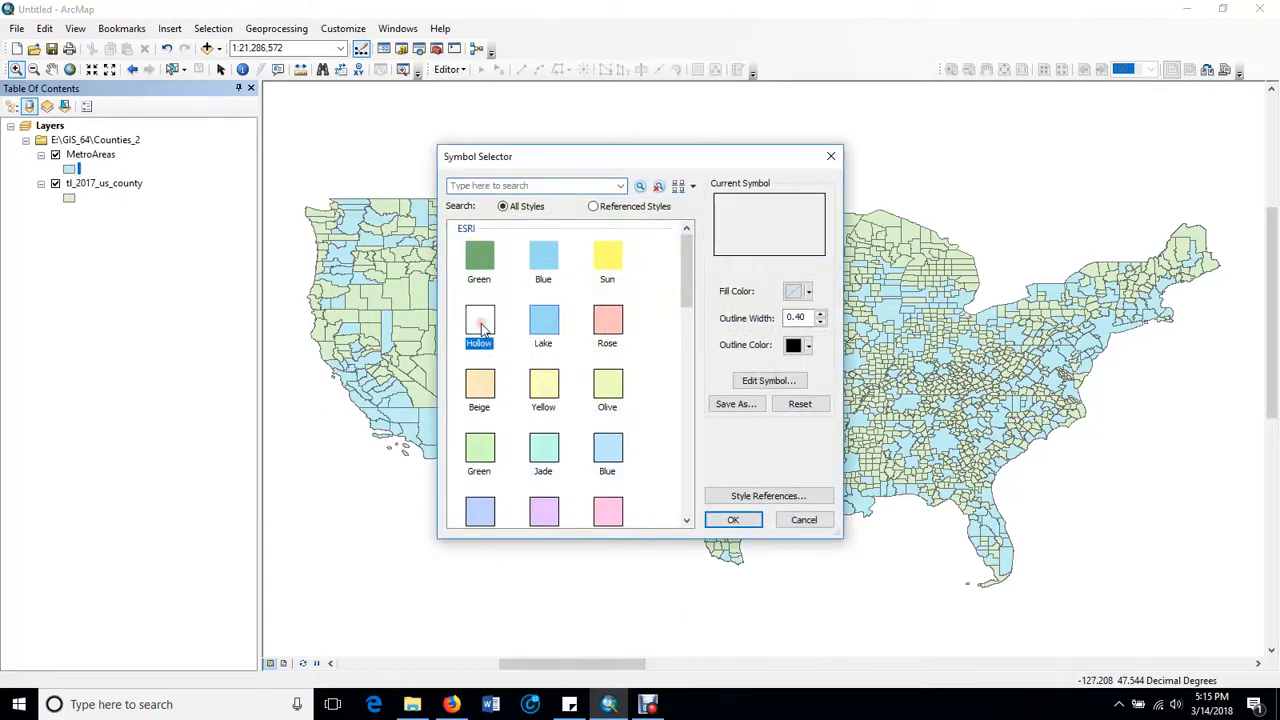
pyautogui.click(820, 314)
pyautogui.click(820, 314)
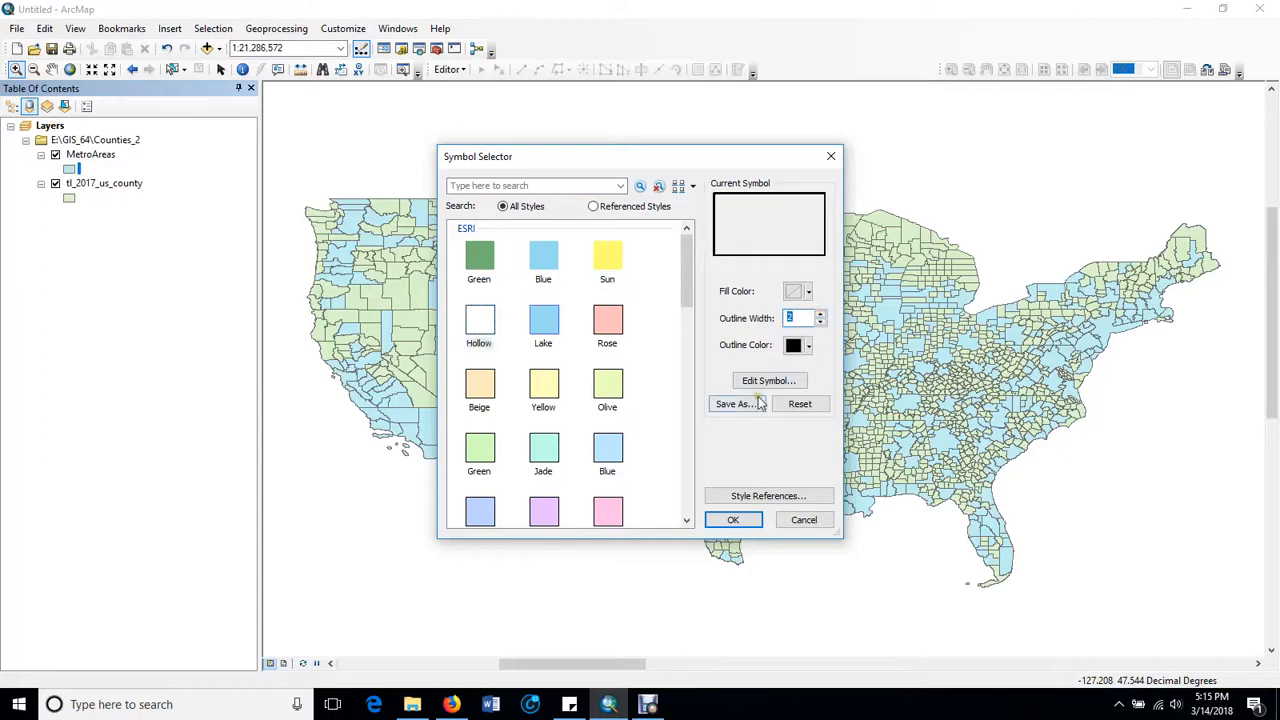
pyautogui.click(734, 520)
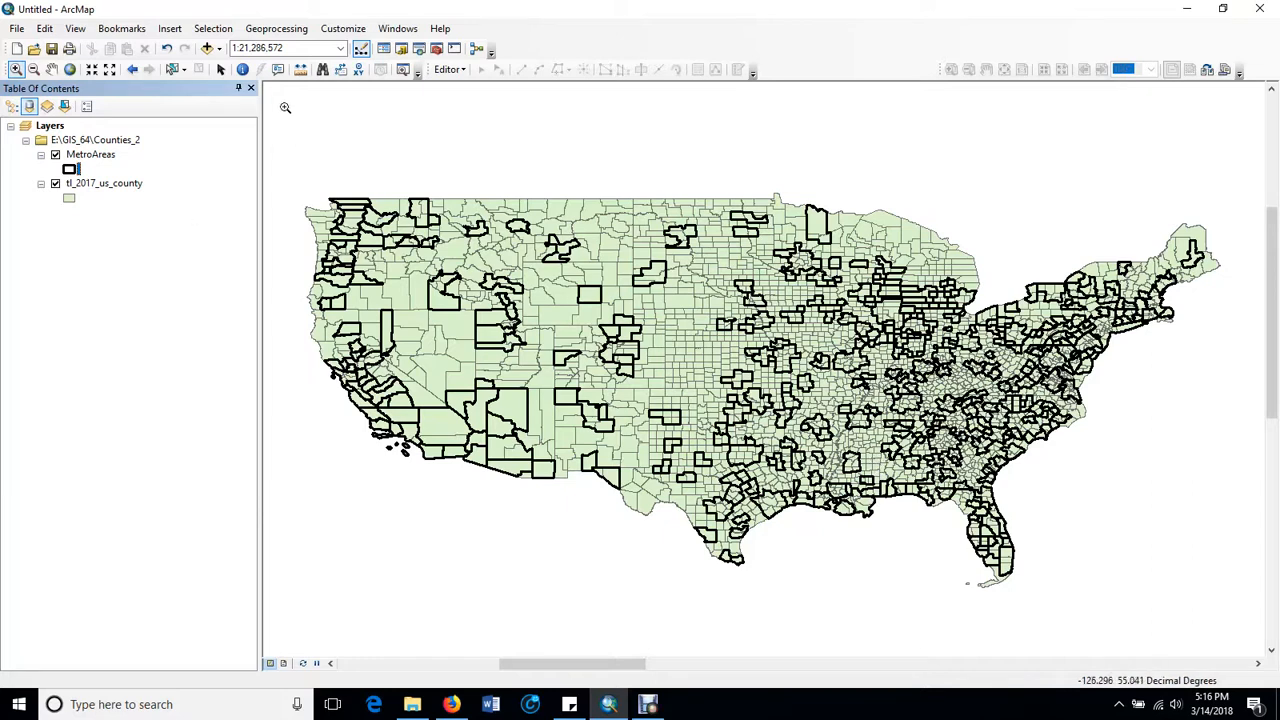
# - Hide the MetroAreas layer and add the tl_2017_us_state.shp shapefile to the map
pyautogui.click(55, 155)
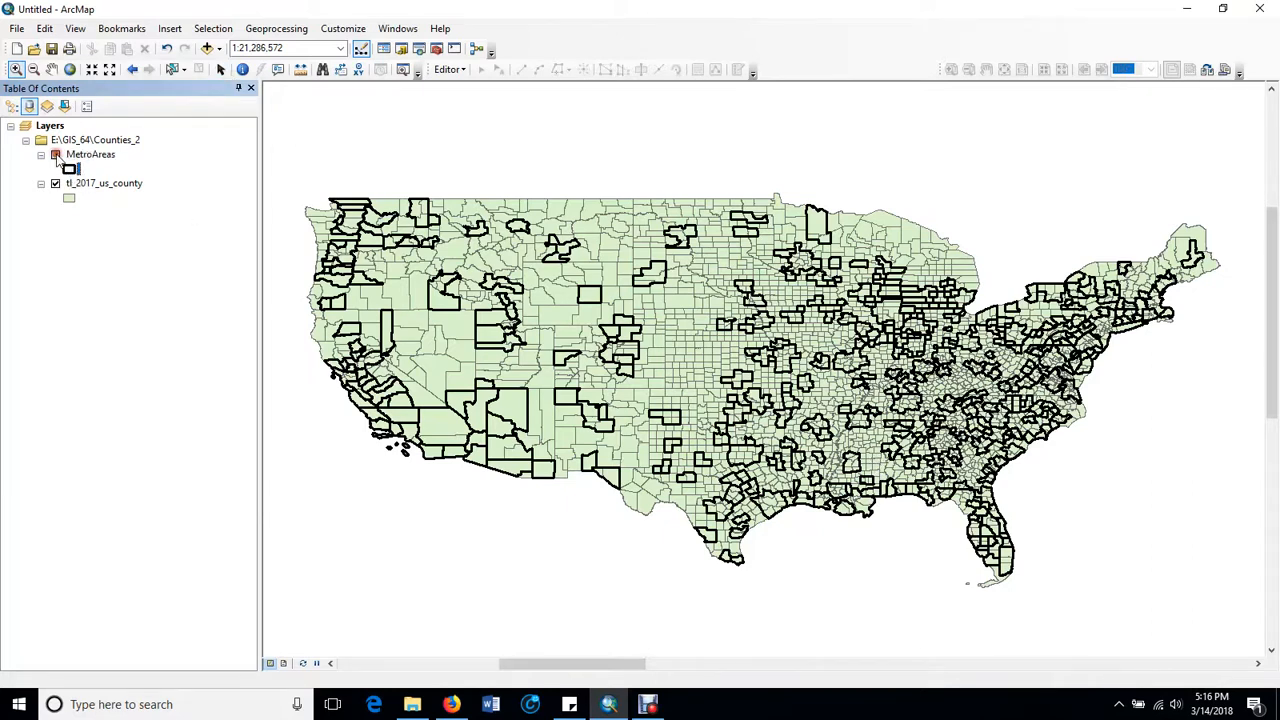
pyautogui.click(218, 50)
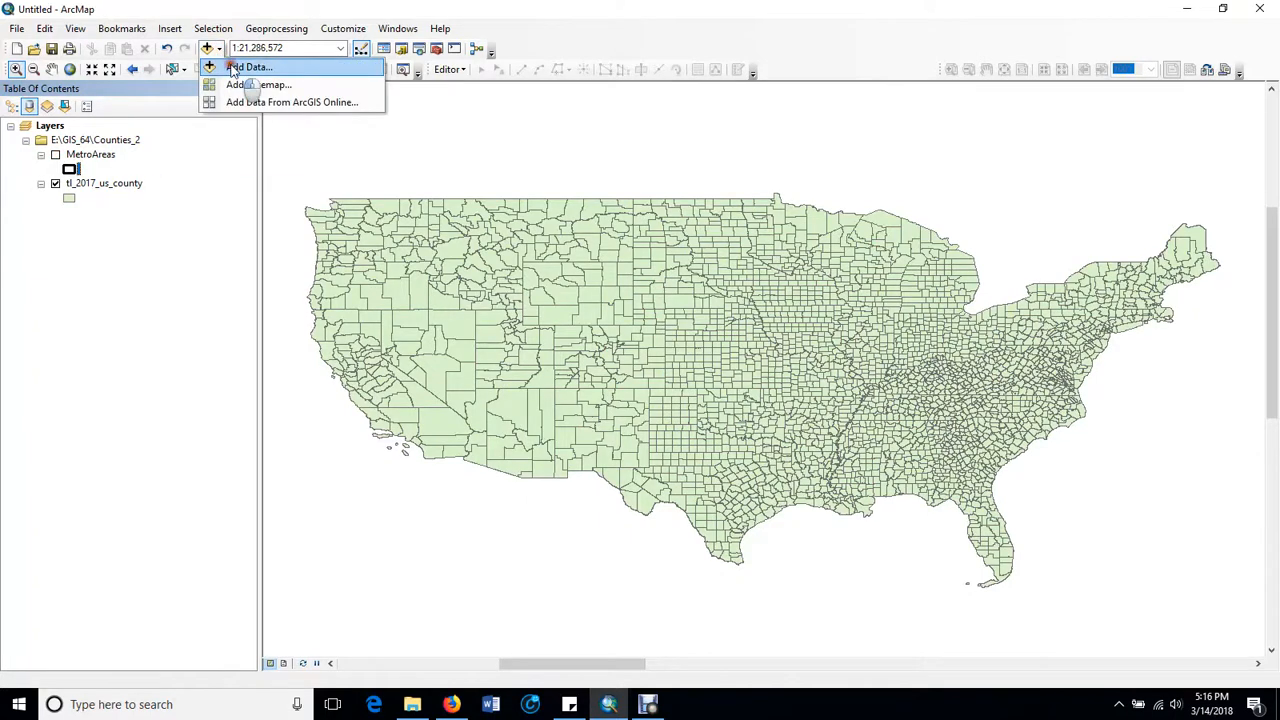
pyautogui.click(232, 66)
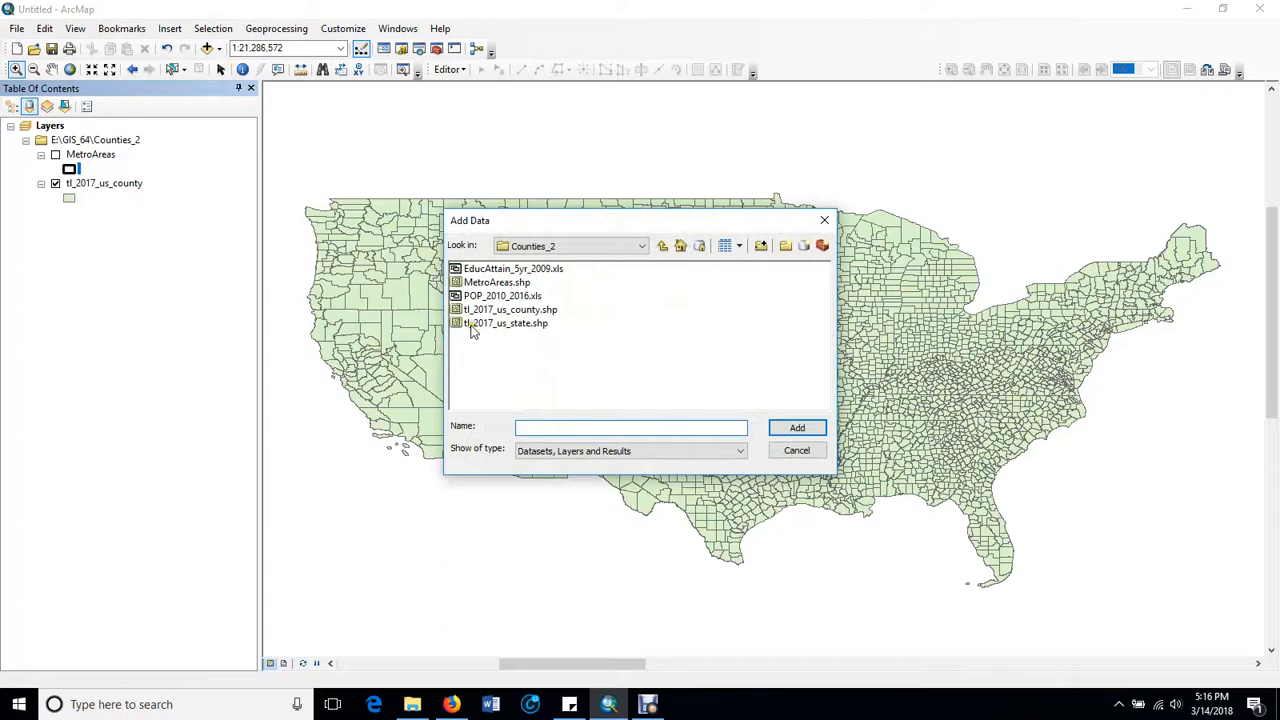
pyautogui.click(502, 324)
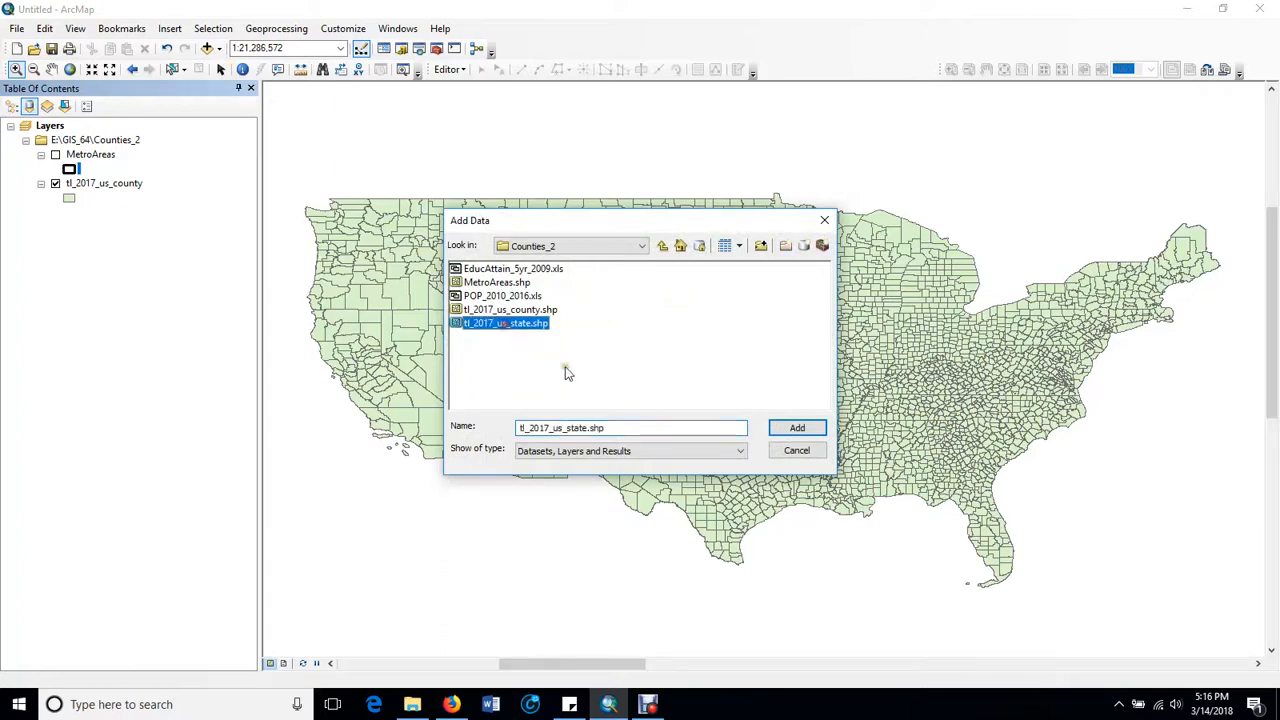
pyautogui.click(796, 429)
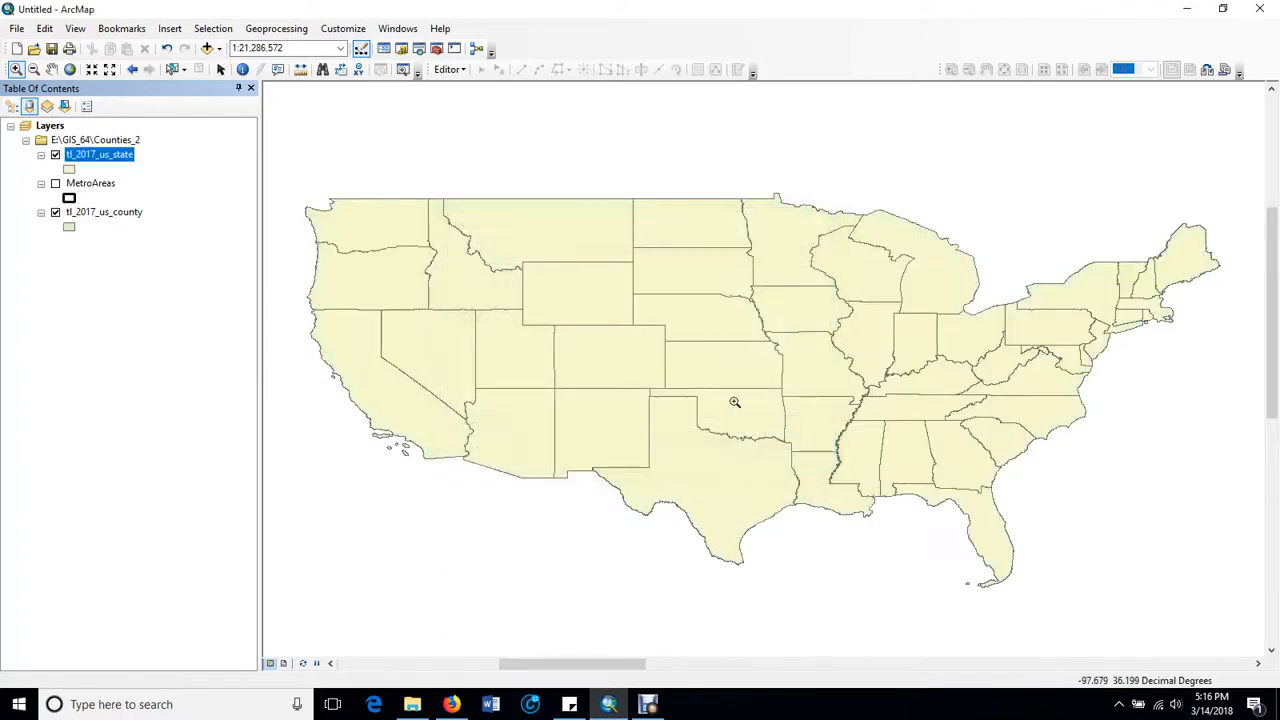
# - Symbolize the tl_2017_us_state layer with the Hollow style, an outline width of 2 and a dark blue outline color
pyautogui.click(69, 170)
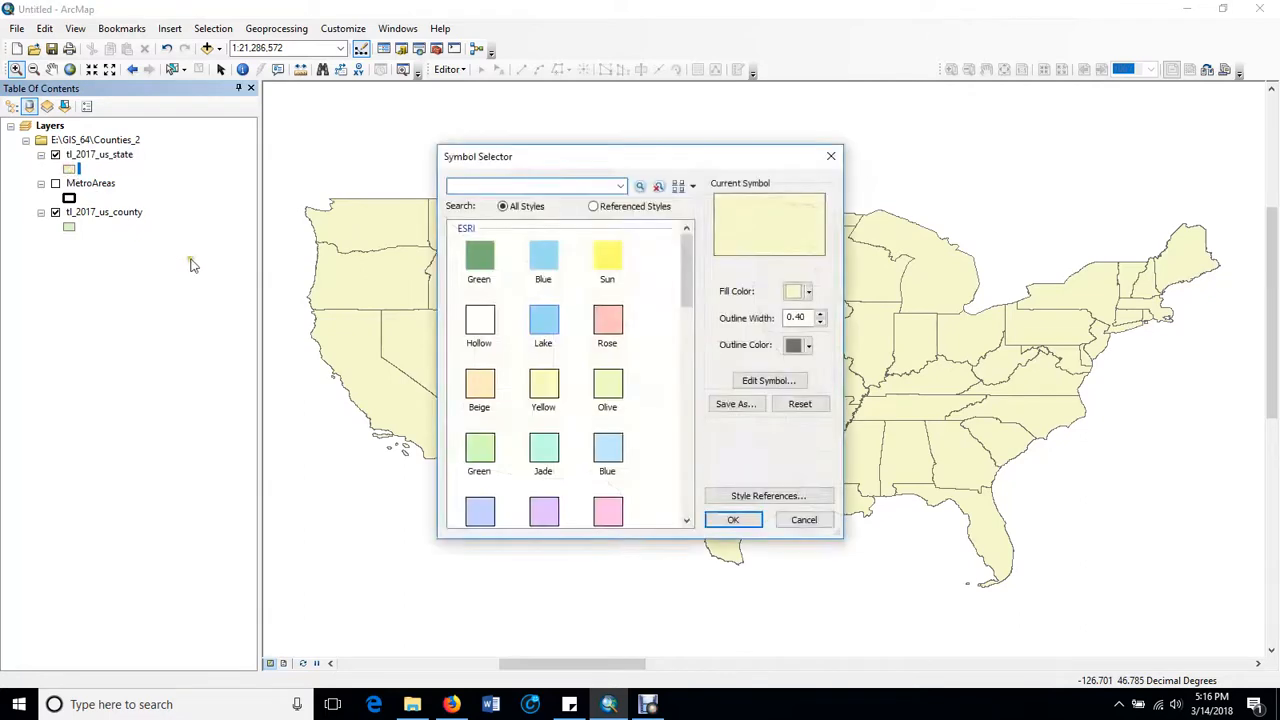
pyautogui.click(484, 326)
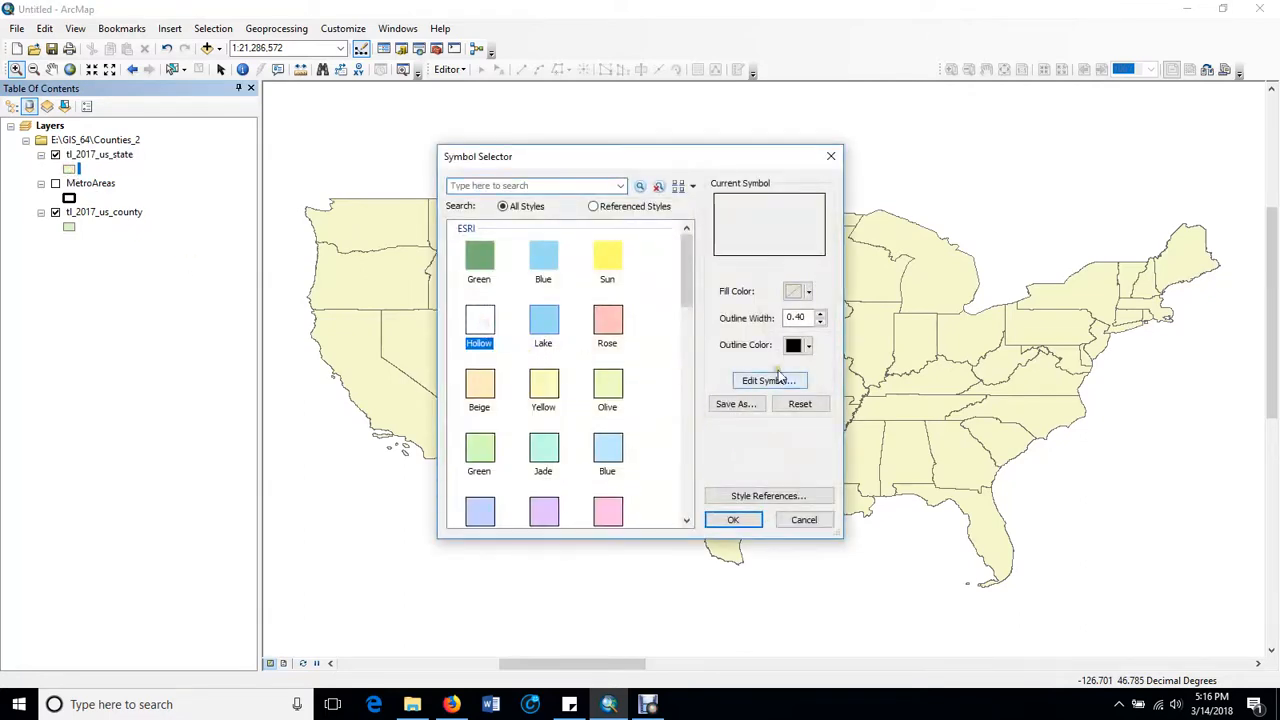
pyautogui.click(820, 313)
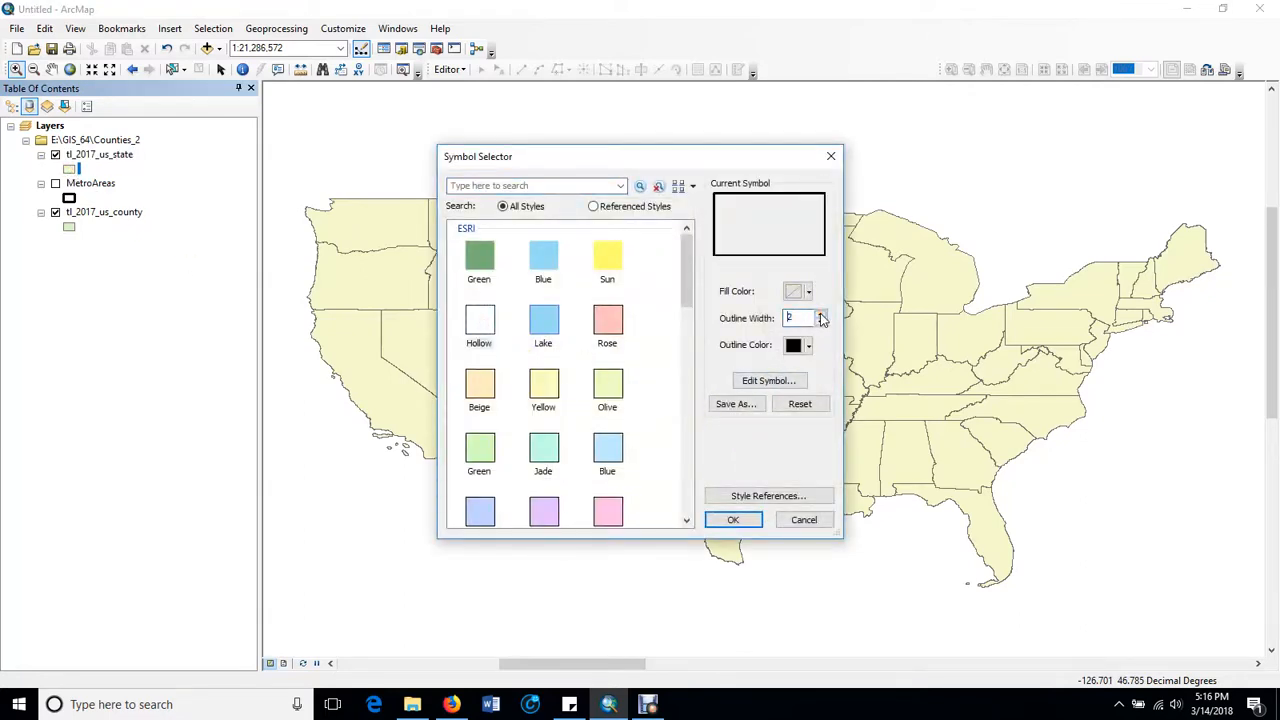
pyautogui.click(820, 313)
pyautogui.click(795, 346)
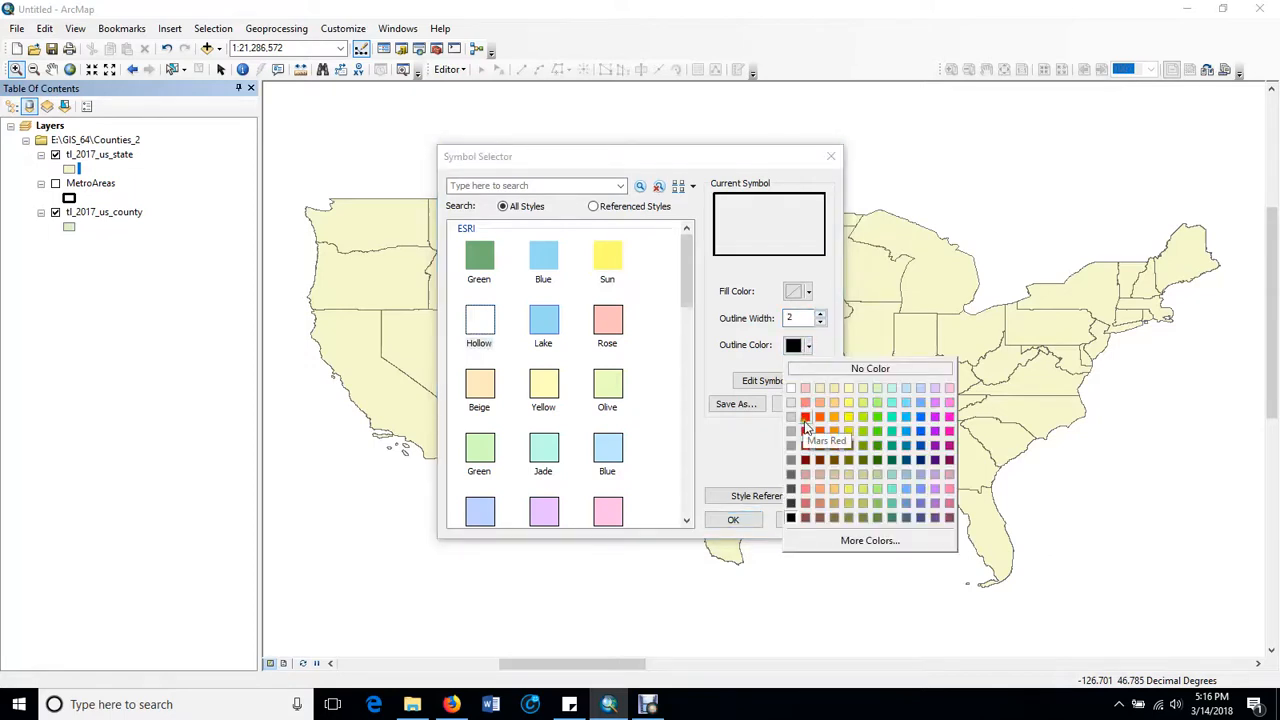
pyautogui.click(908, 447)
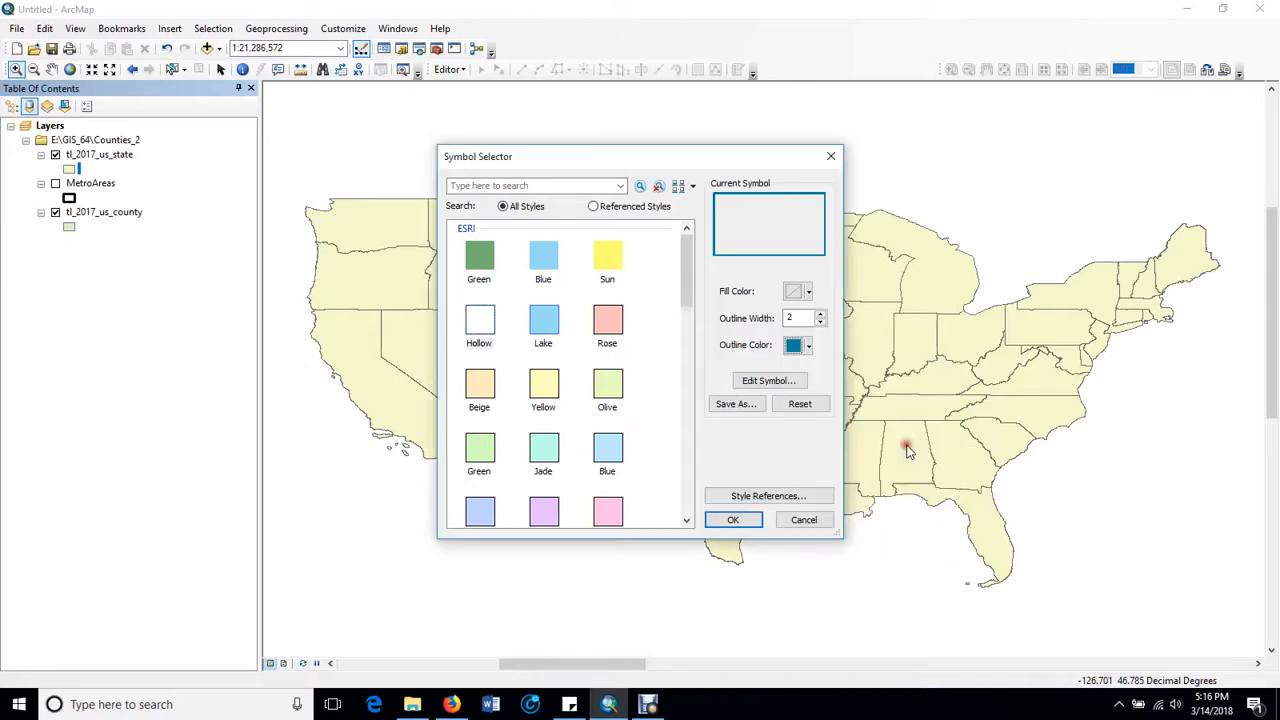
pyautogui.click(735, 519)
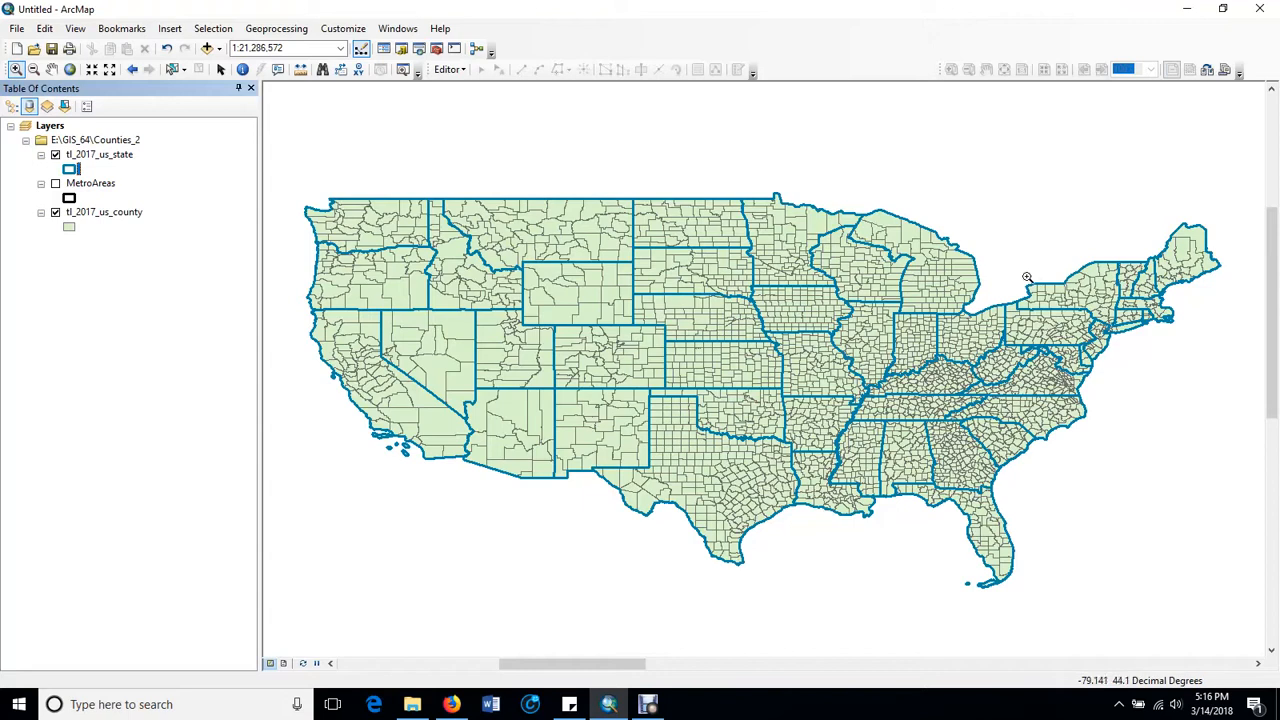
# - Show the MetroAreas layer again and place it above tl_2017_us_state in the drawing order
pyautogui.moveTo(1145, 232); pyautogui.dragTo(1012, 340)
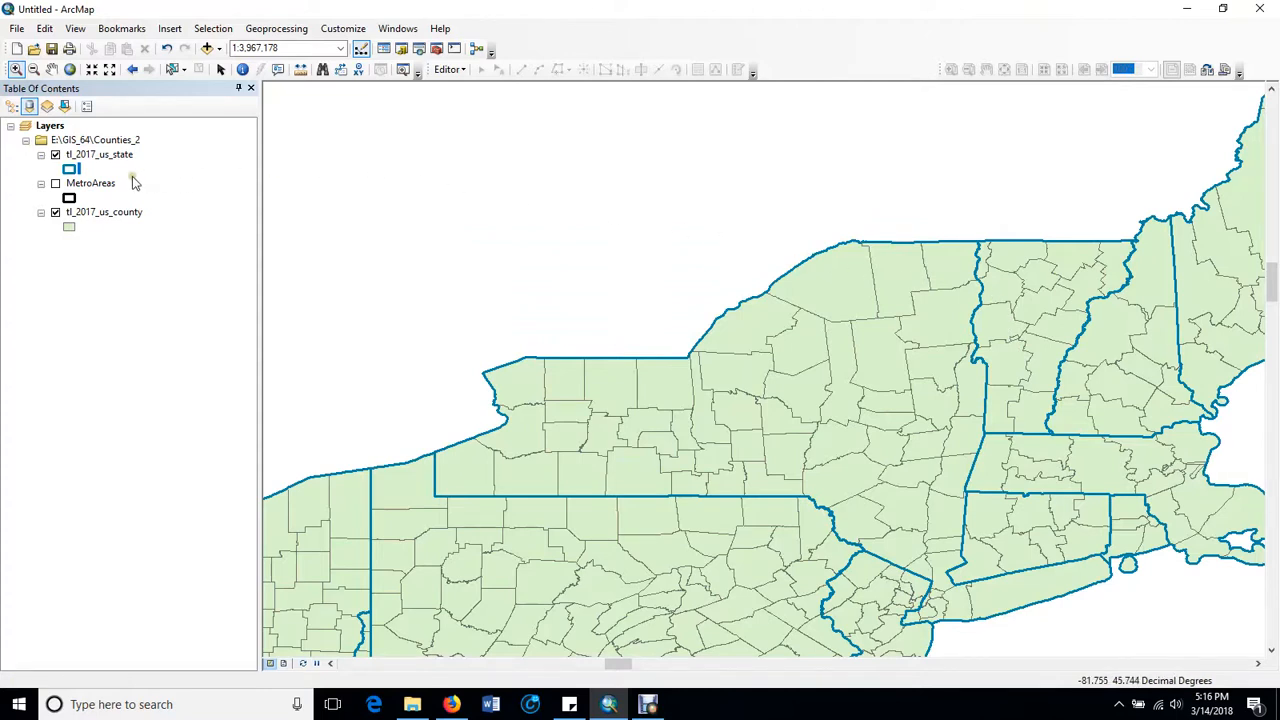
pyautogui.click(56, 184)
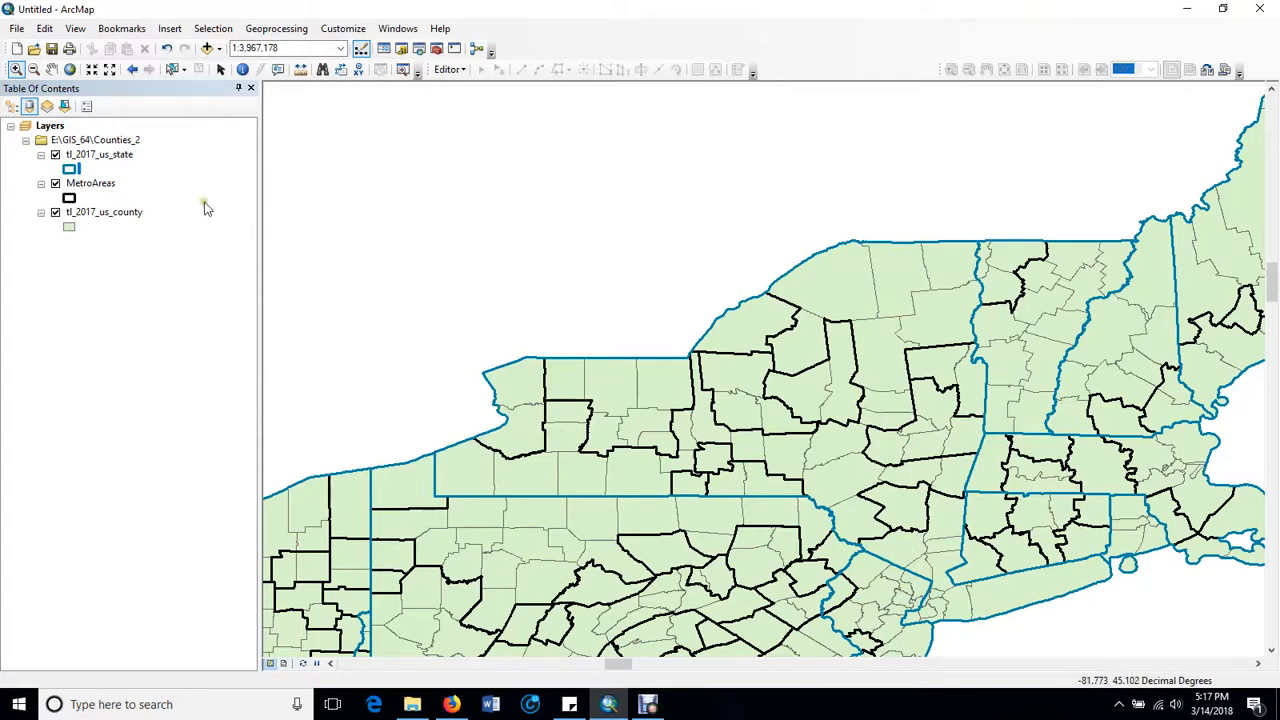
pyautogui.click(82, 186)
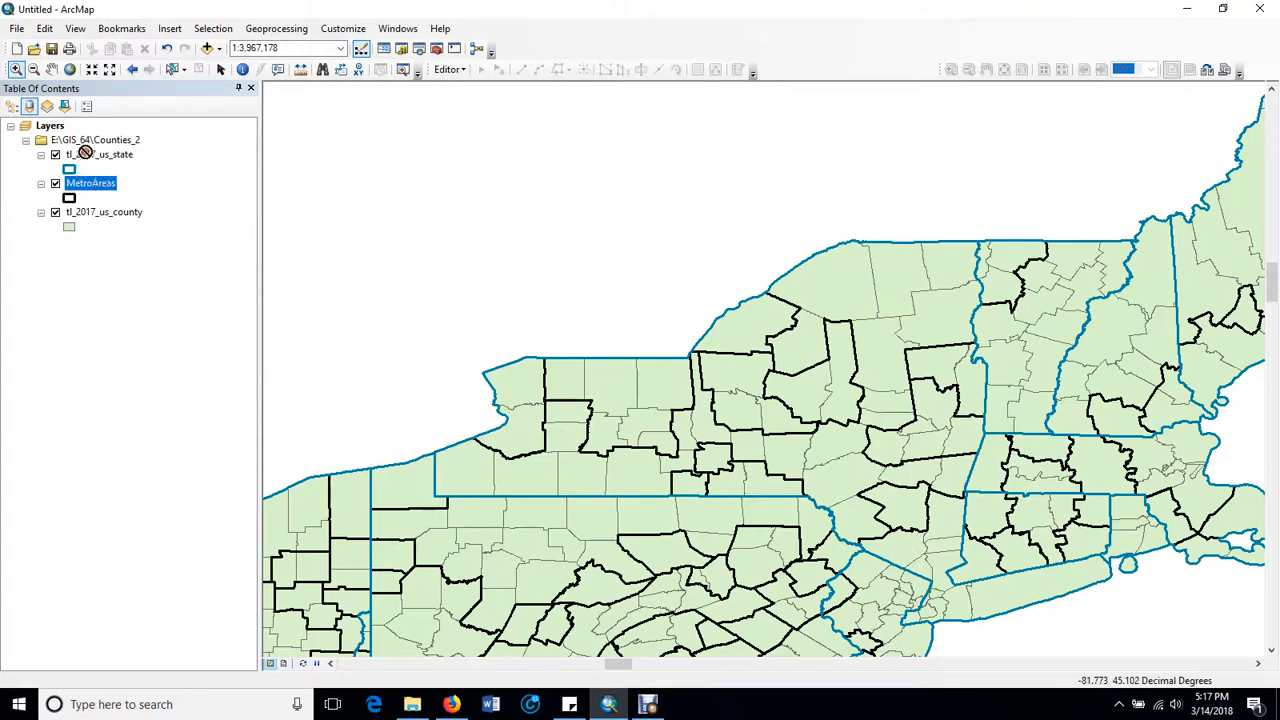
pyautogui.click(12, 106)
pyautogui.moveTo(72, 168)
pyautogui.mouseDown()
pyautogui.moveTo(94, 168)
pyautogui.moveTo(78, 134)
pyautogui.mouseUp()
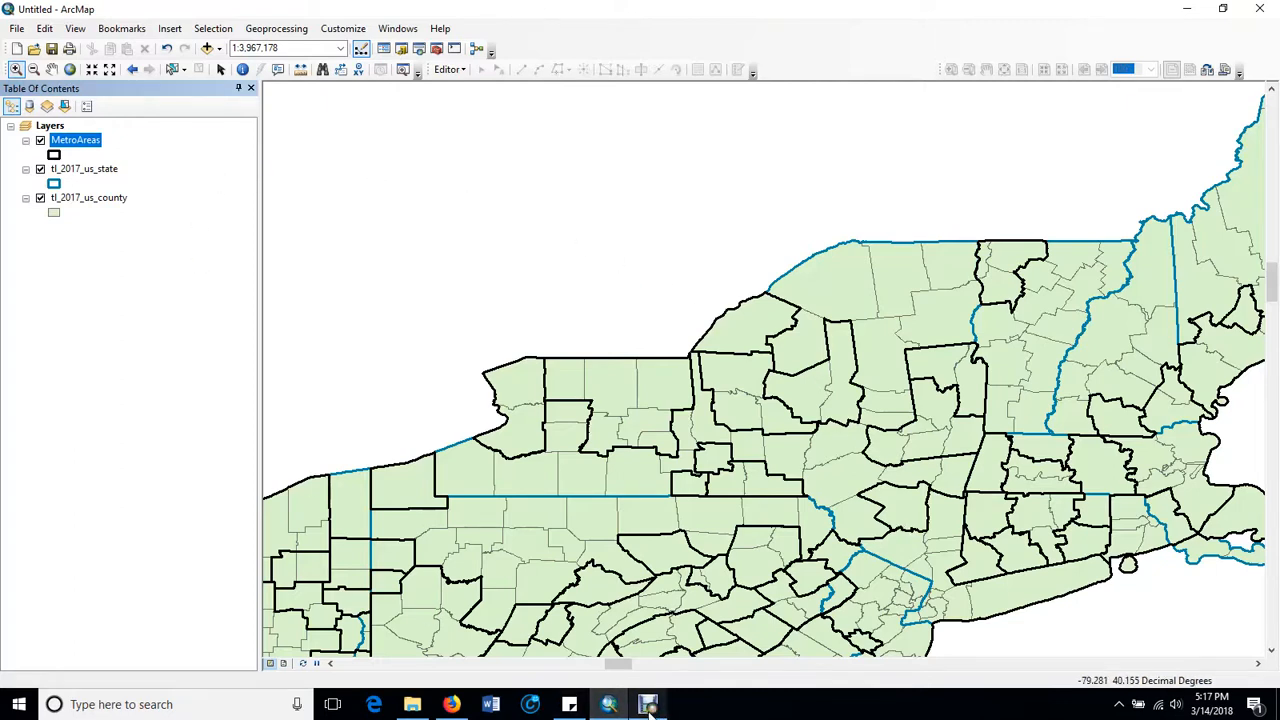
# - Switch to File Explorer and open POP_2010_2016.xls from the Counties_2 folder in Excel
pyautogui.moveTo(416, 708)
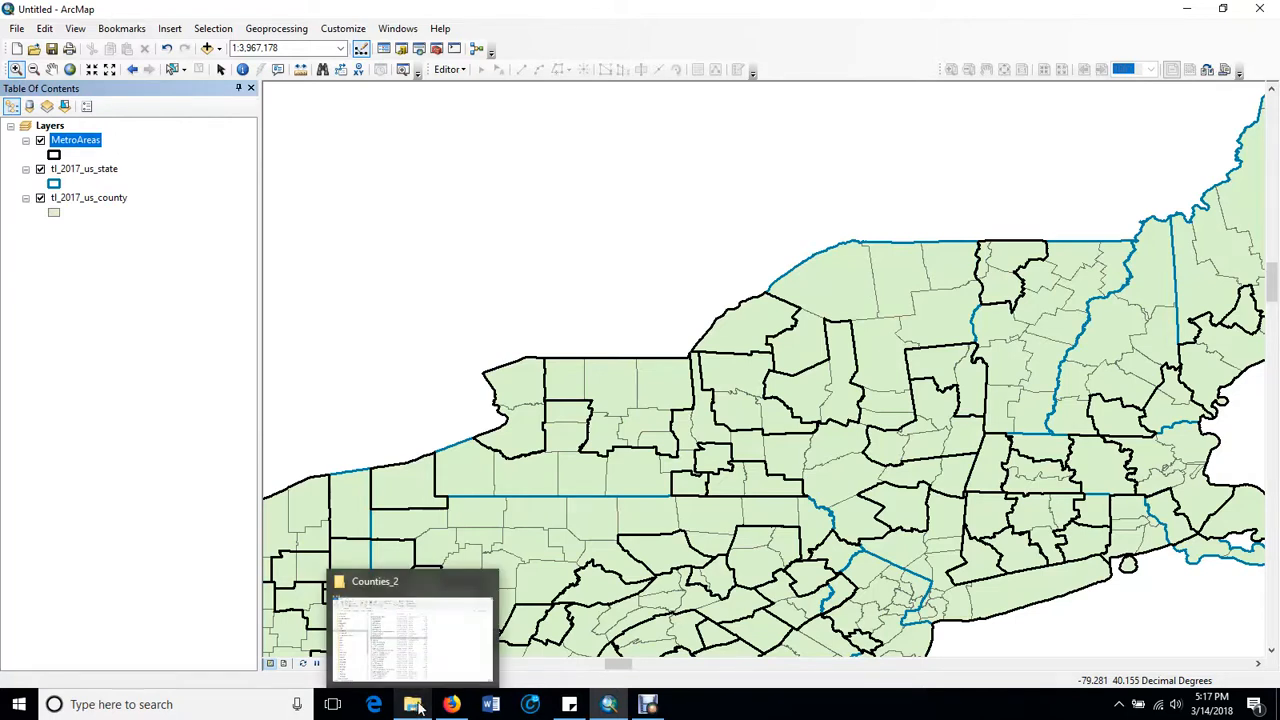
pyautogui.click(416, 706)
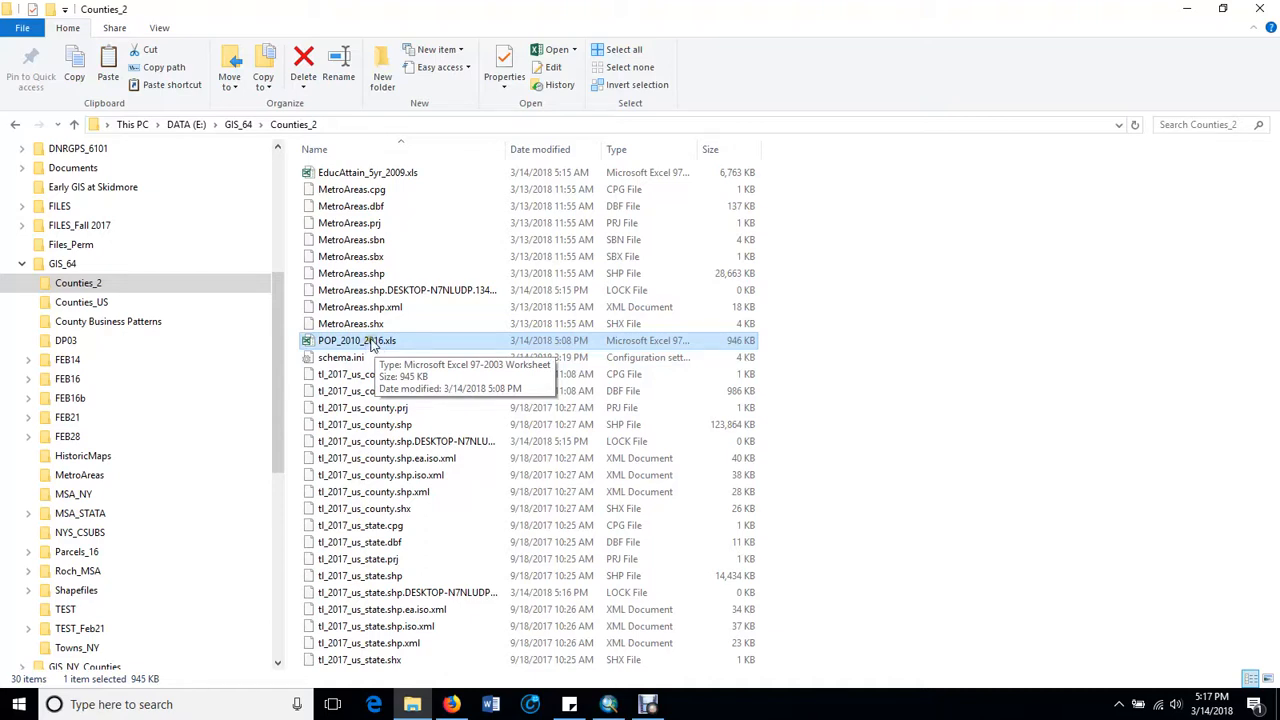
pyautogui.click(372, 343)
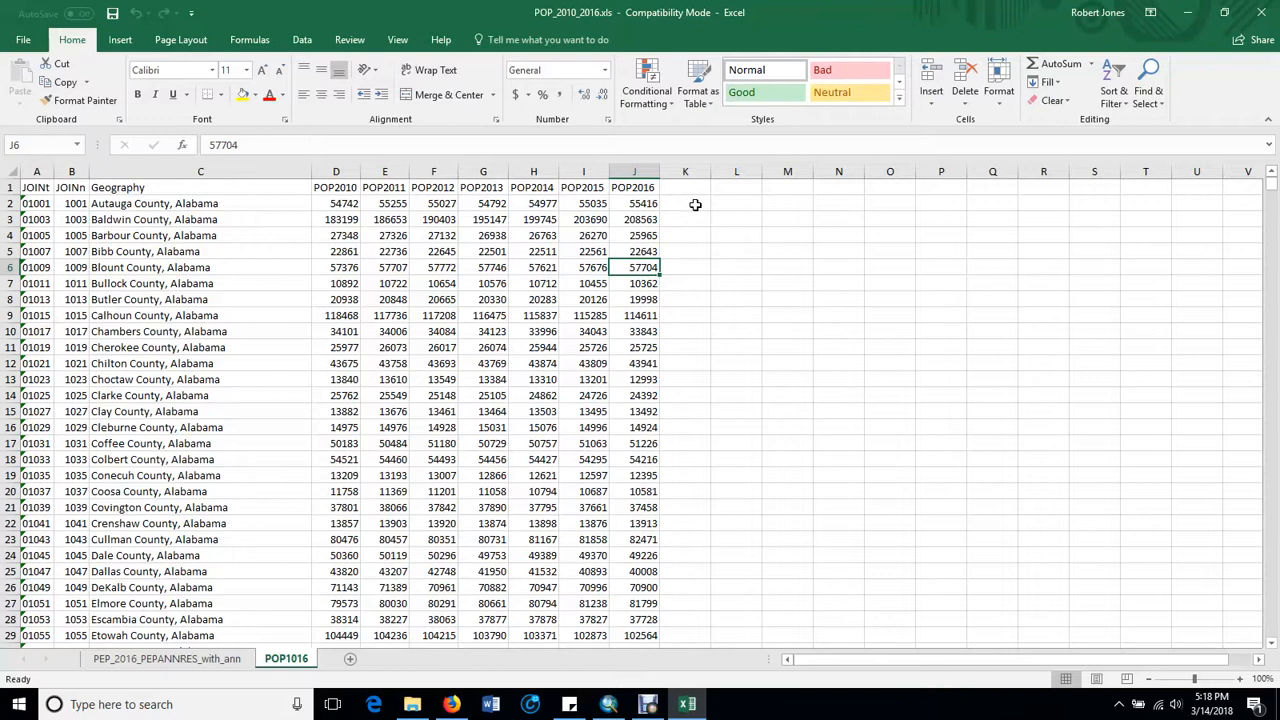
# - Enter the percent growth formula =(J2-D2)/D2*100 in cell K2 for Autauga County
pyautogui.click(695, 204)
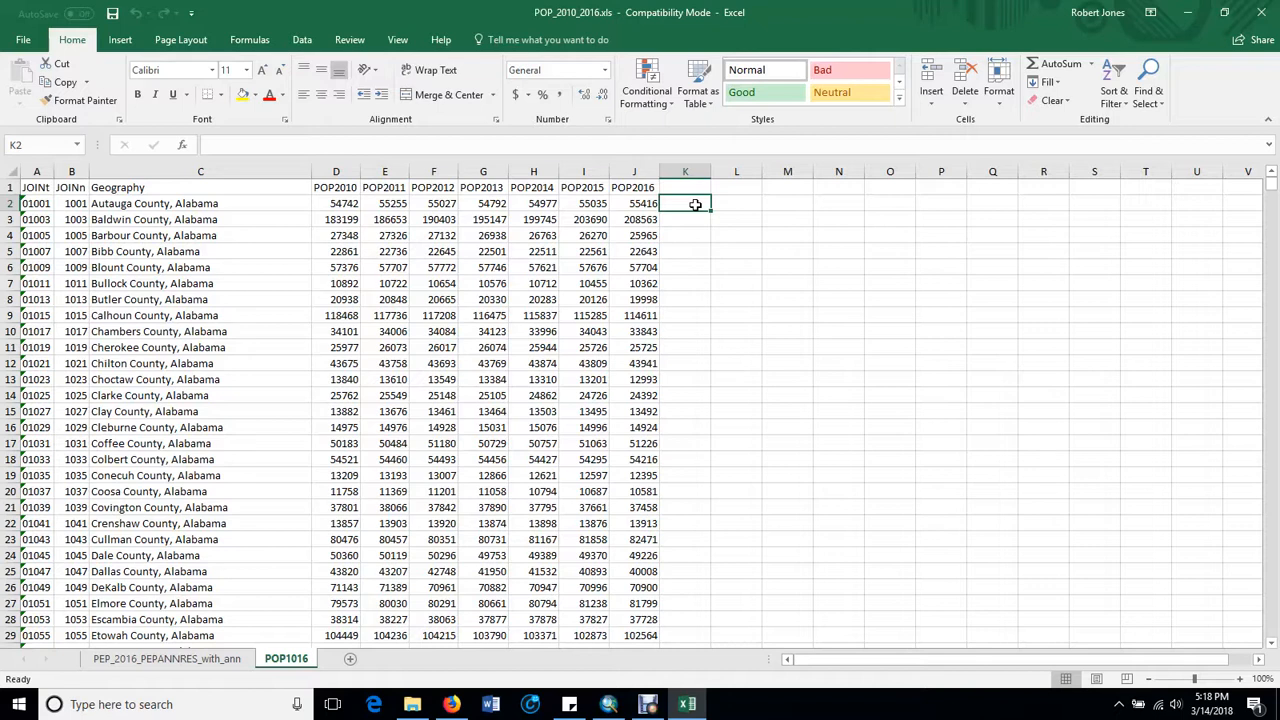
pyautogui.write('=')
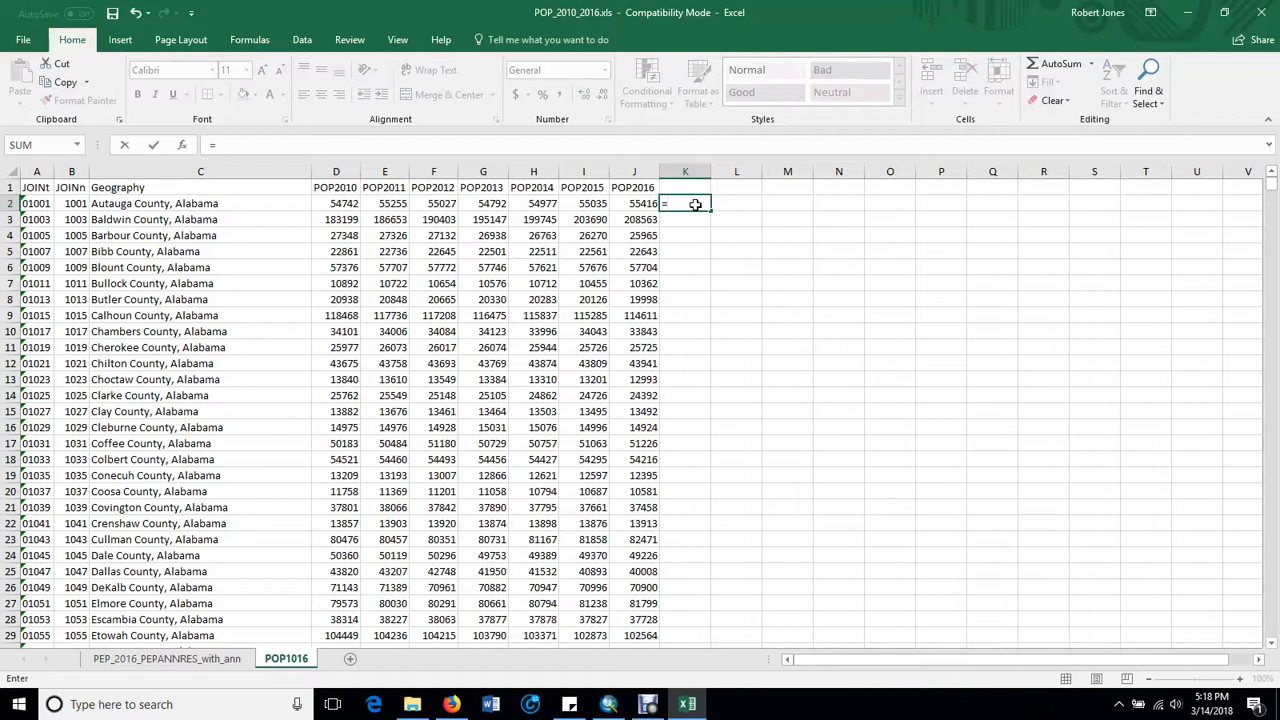
pyautogui.write('(')
pyautogui.click(641, 204)
pyautogui.write('-')
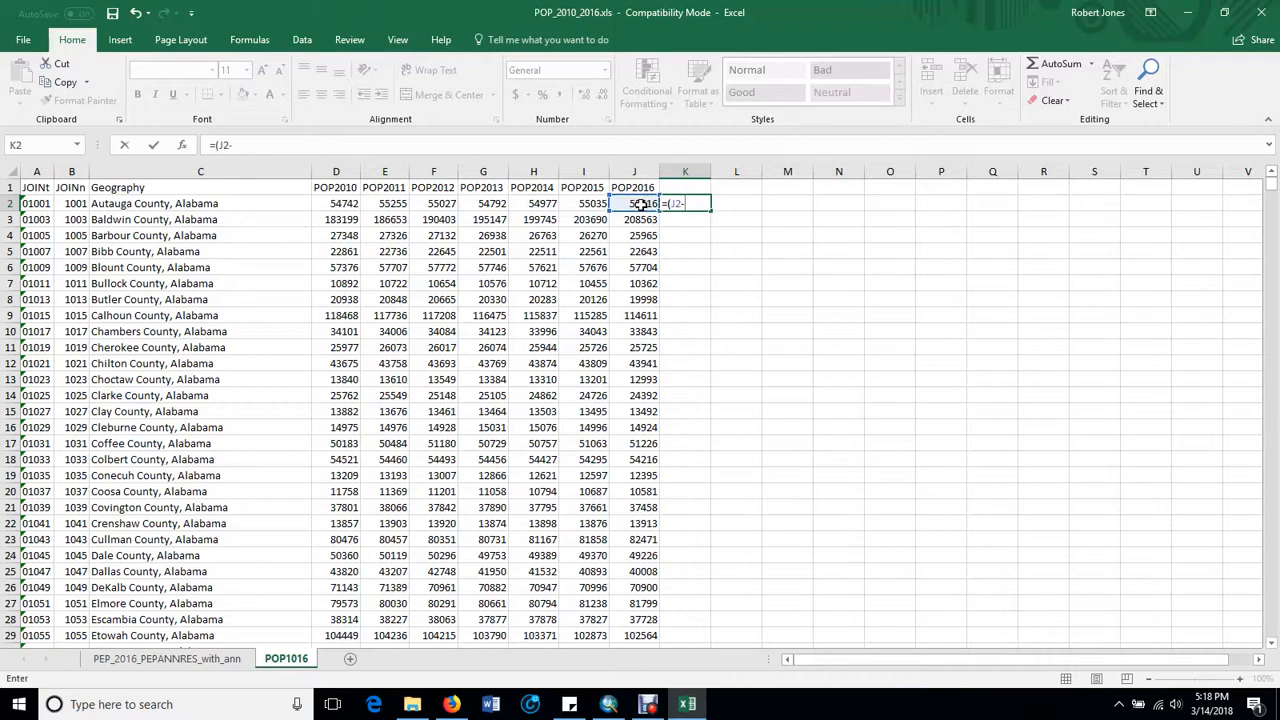
pyautogui.click(345, 203)
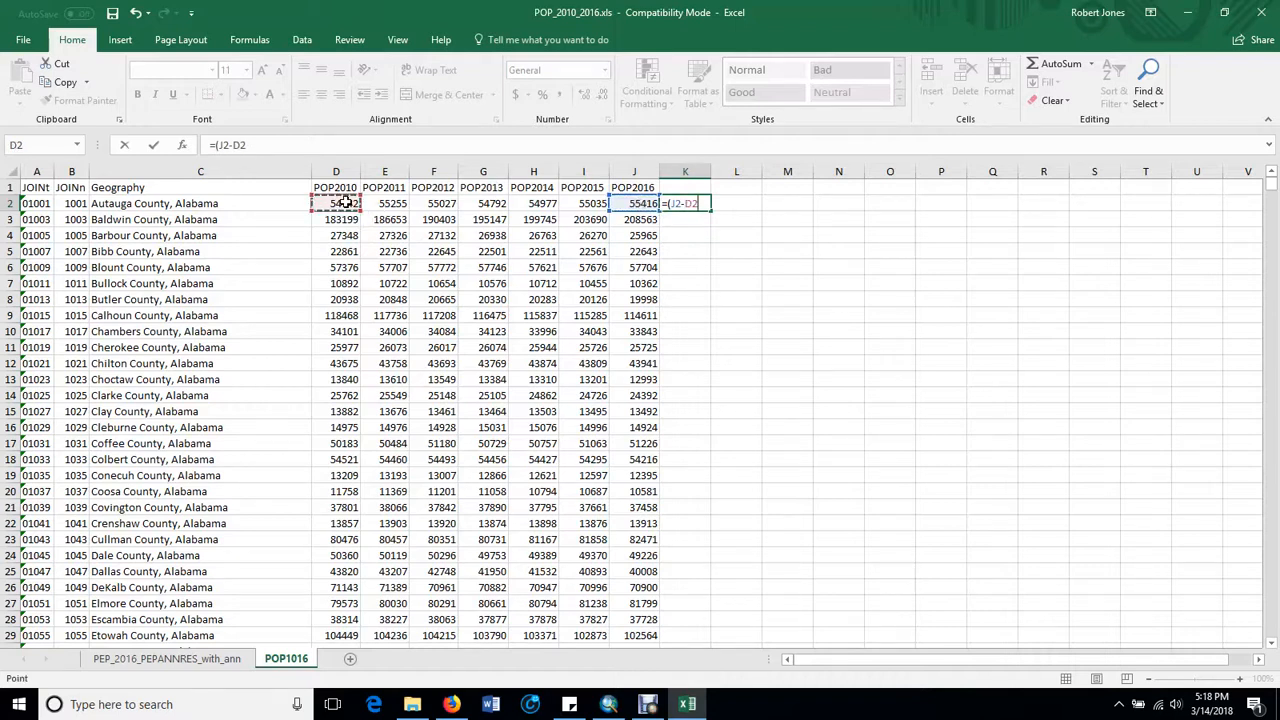
pyautogui.write(')/')
pyautogui.click(345, 203)
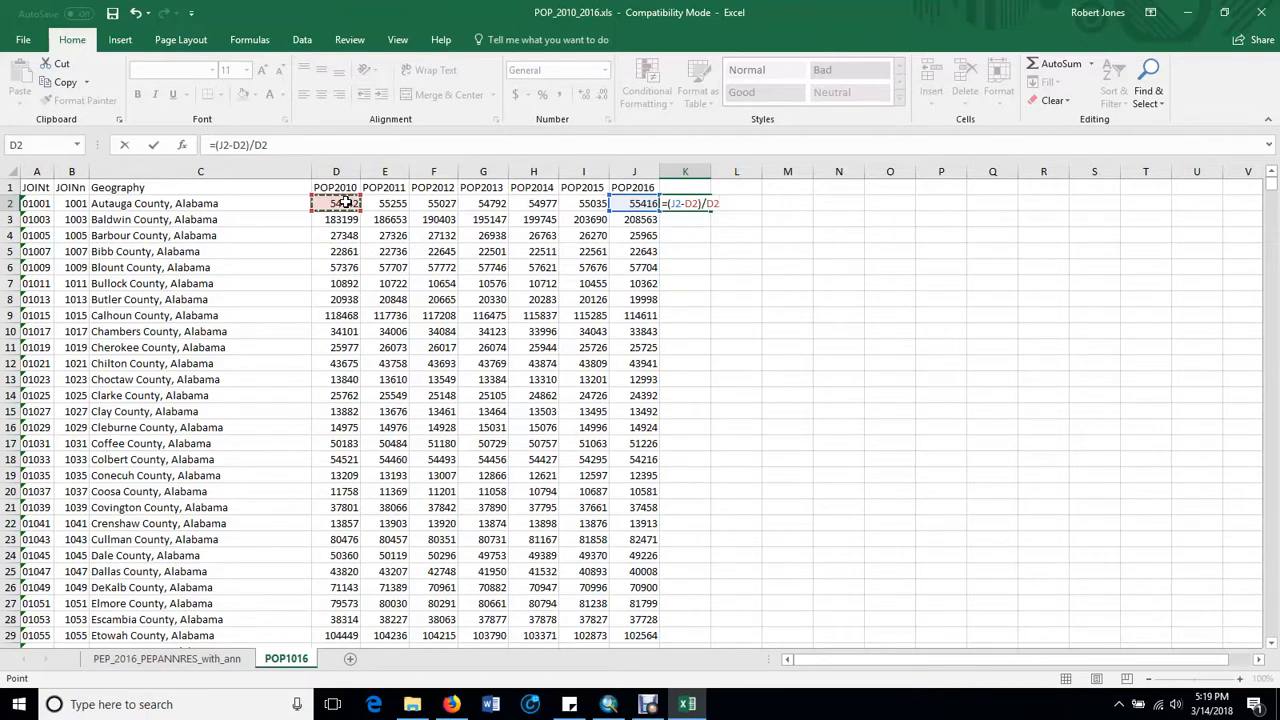
pyautogui.write('*100')
pyautogui.press('Return')
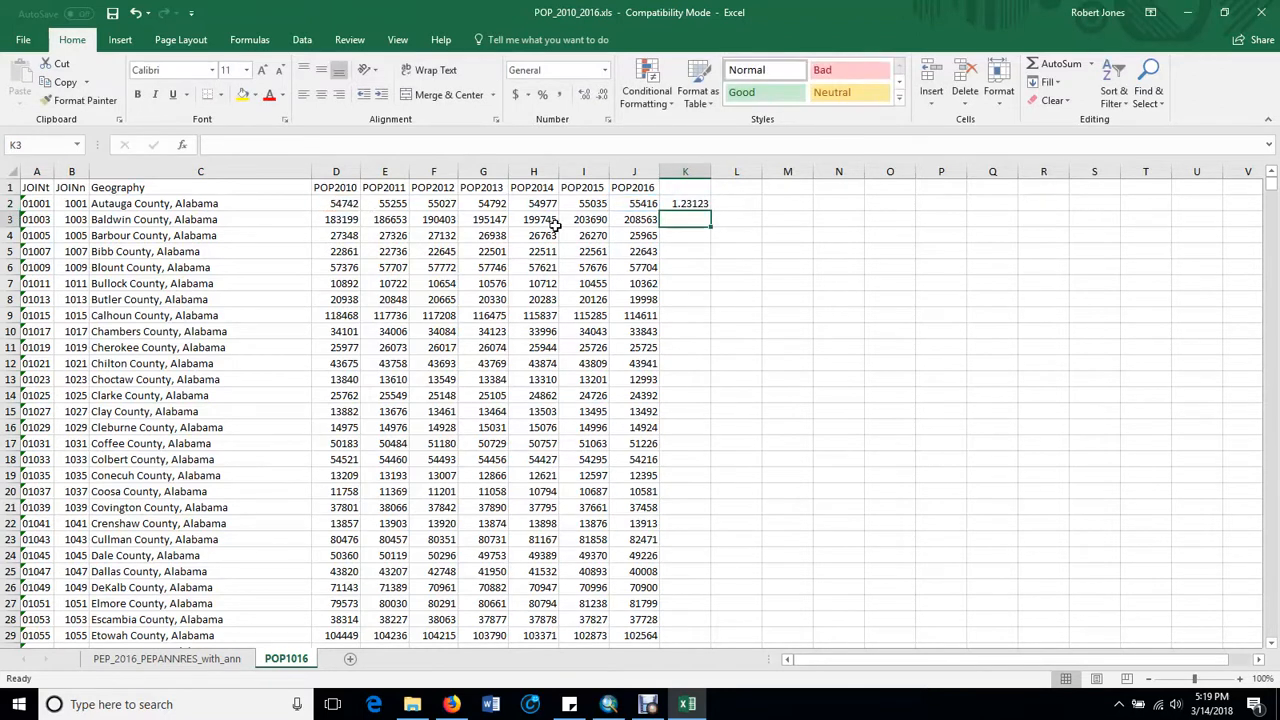
pyautogui.click(698, 203)
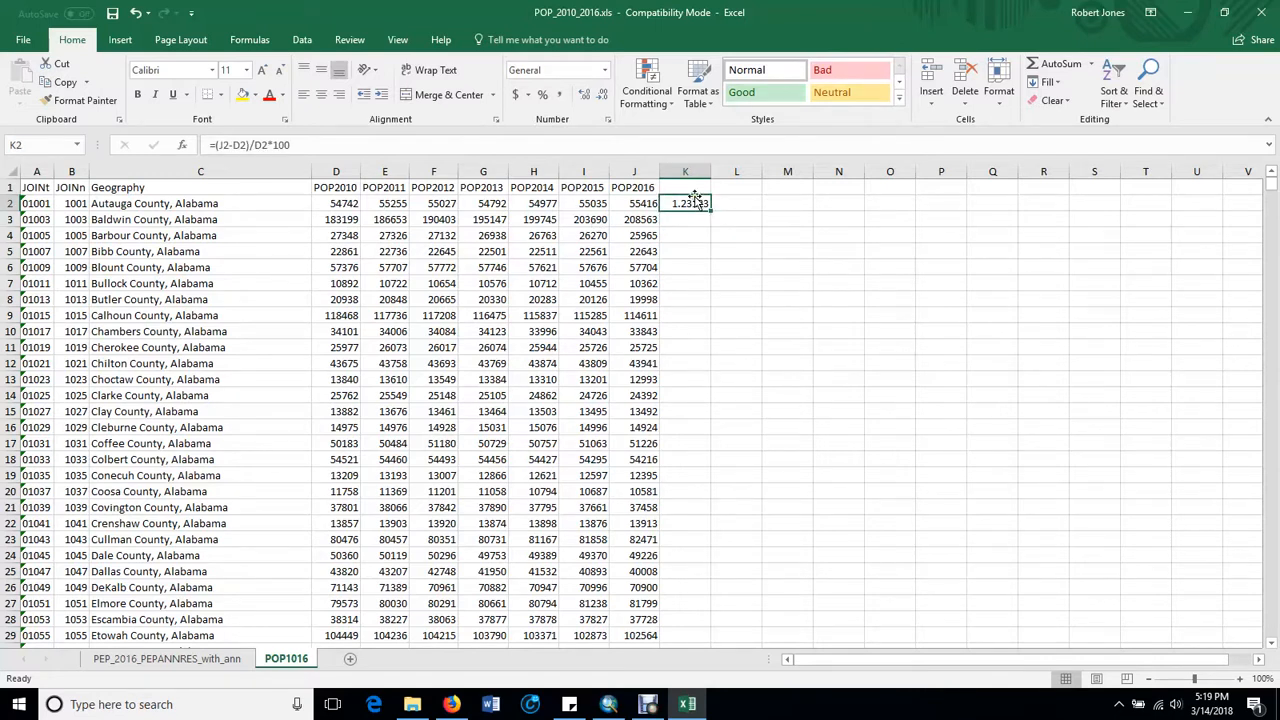
# - Enter the header PctGr1016 in cell K1 and widen column K slightly
pyautogui.click(695, 189)
pyautogui.write('PctGr')
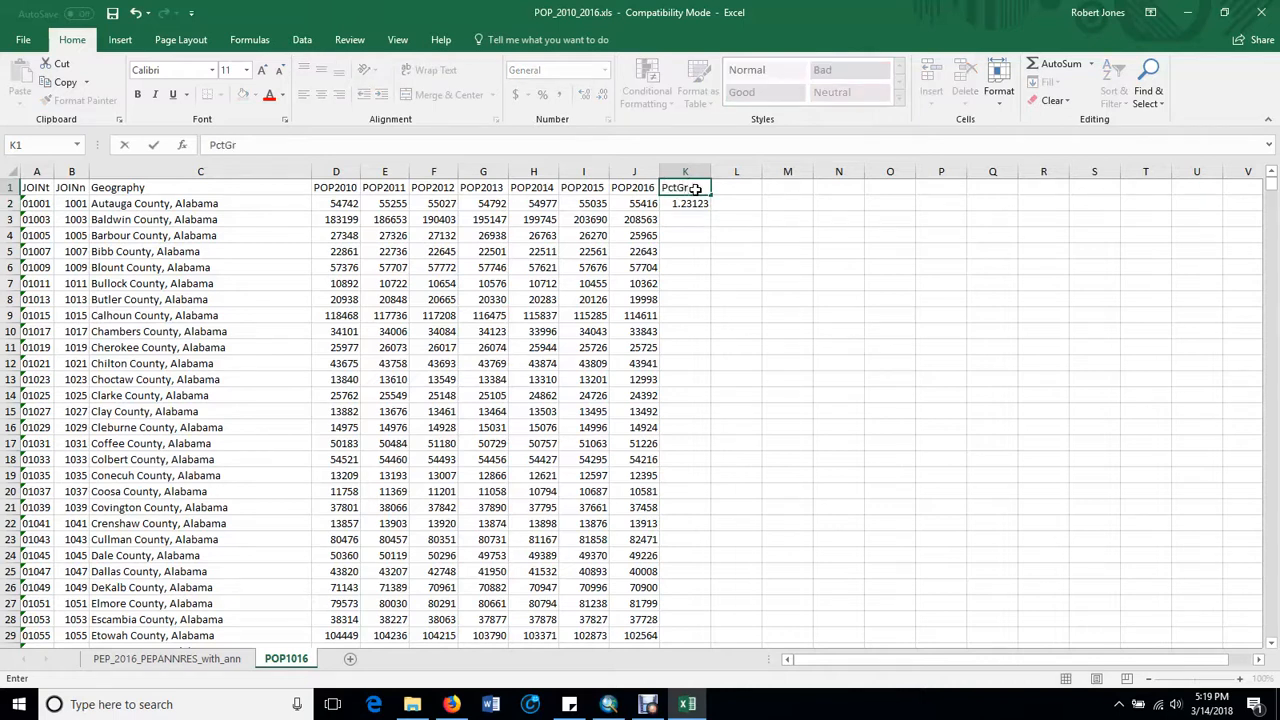
pyautogui.write('0916')
pyautogui.click(697, 187)
pyautogui.press('BackSpace')
pyautogui.press('BackSpace')
pyautogui.write('10')
pyautogui.press('Return')
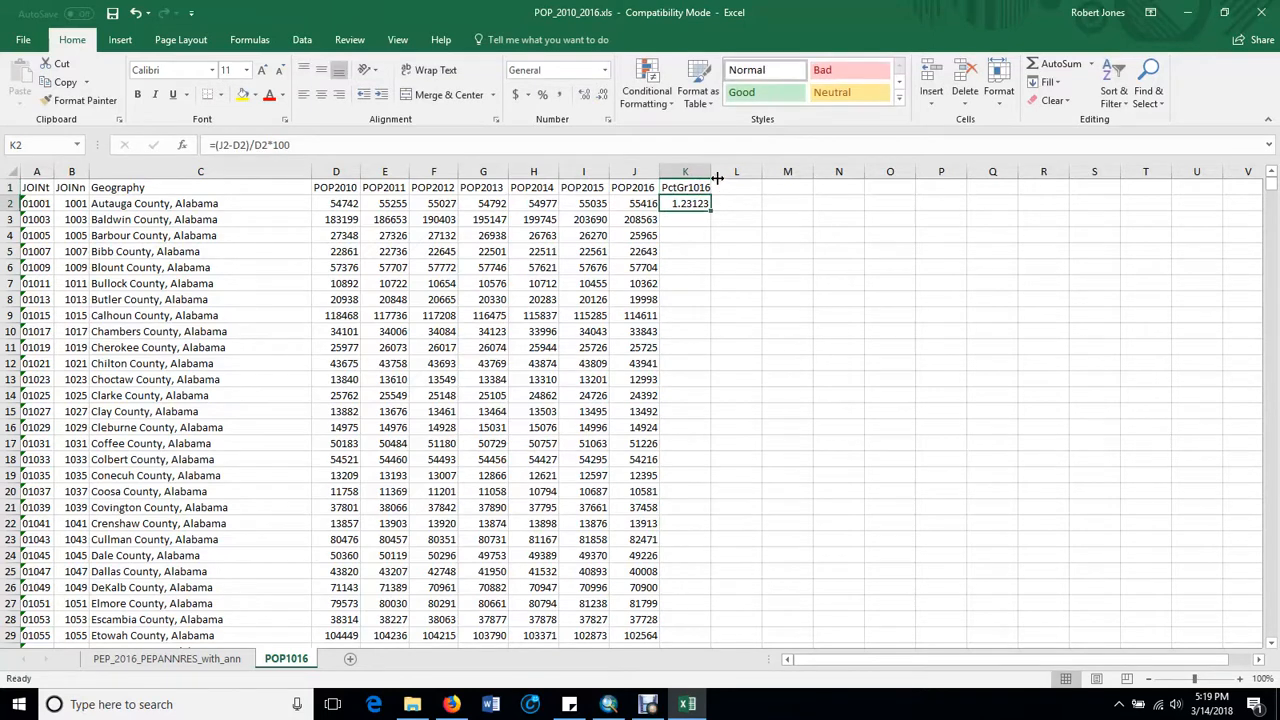
pyautogui.moveTo(714, 172); pyautogui.dragTo(721, 172)
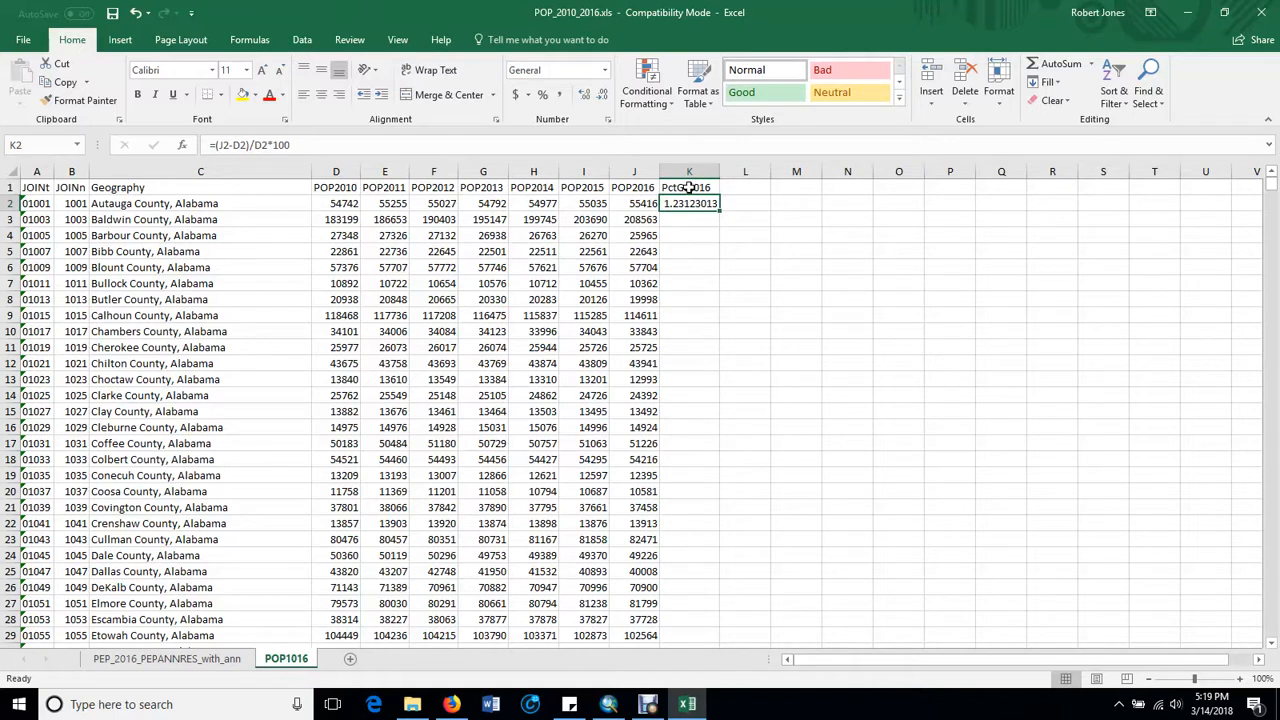
# - Fill the K2 growth formula down column K through row 3143, the last Wyoming county
pyautogui.click(701, 188)
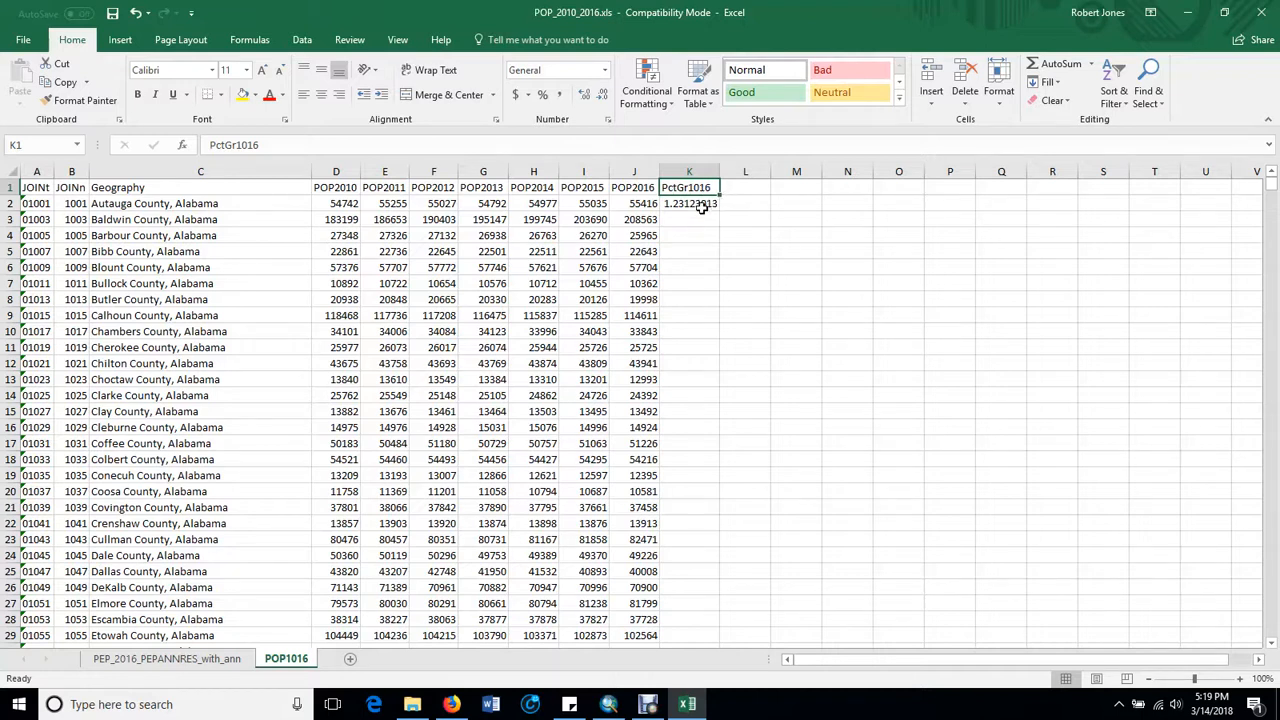
pyautogui.click(697, 203)
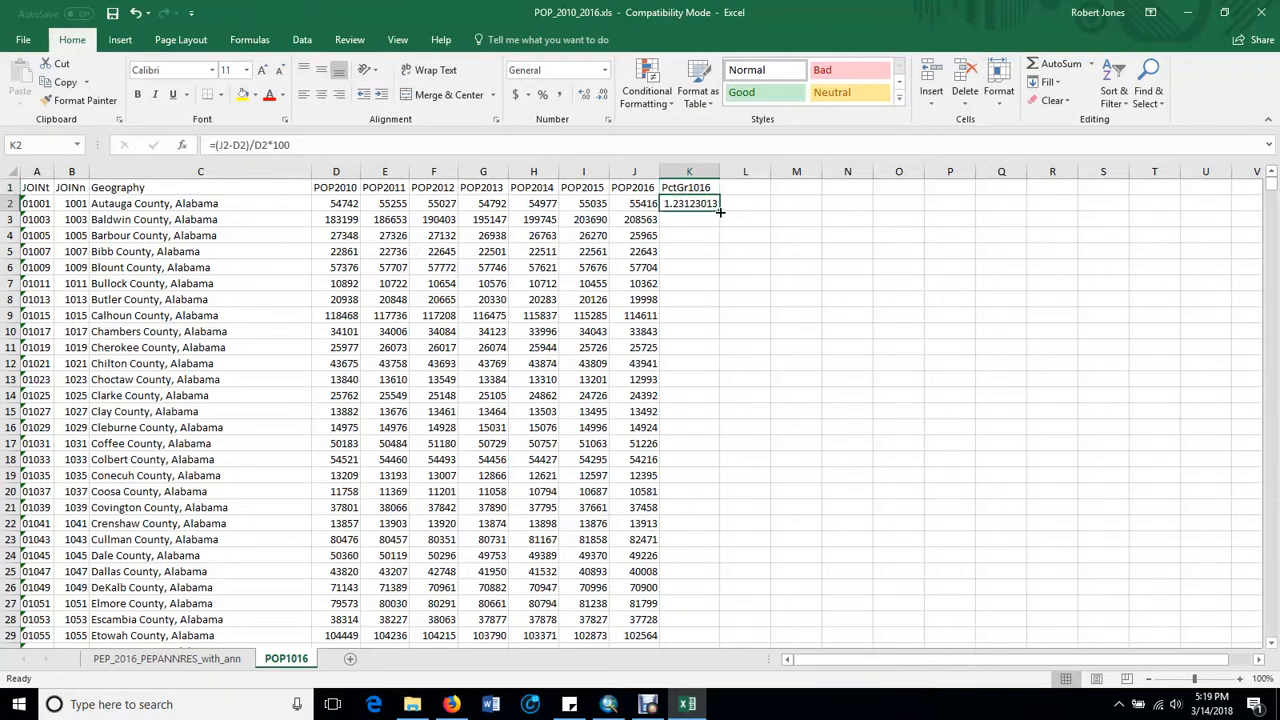
pyautogui.moveTo(719, 212); pyautogui.dragTo(731, 383)
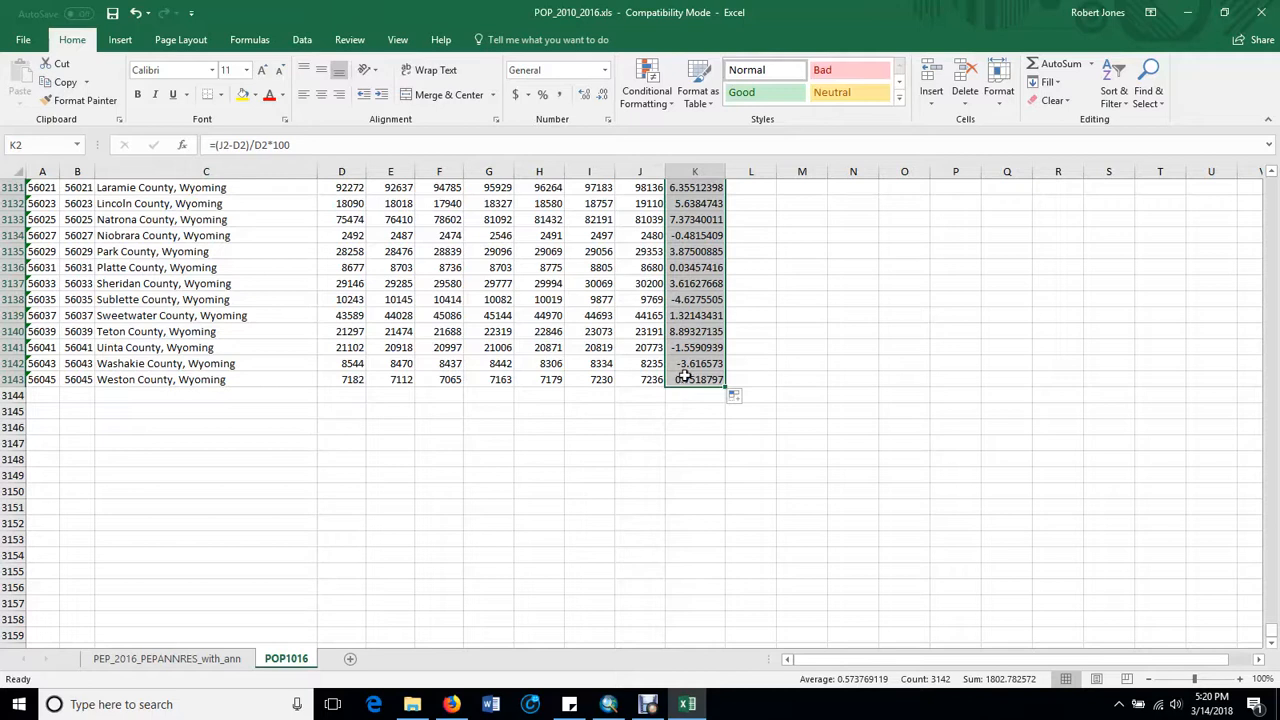
# - Copy the filled PctGr1016 cells and paste them back in place as values to replace the formulas
pyautogui.rightClick(696, 216)
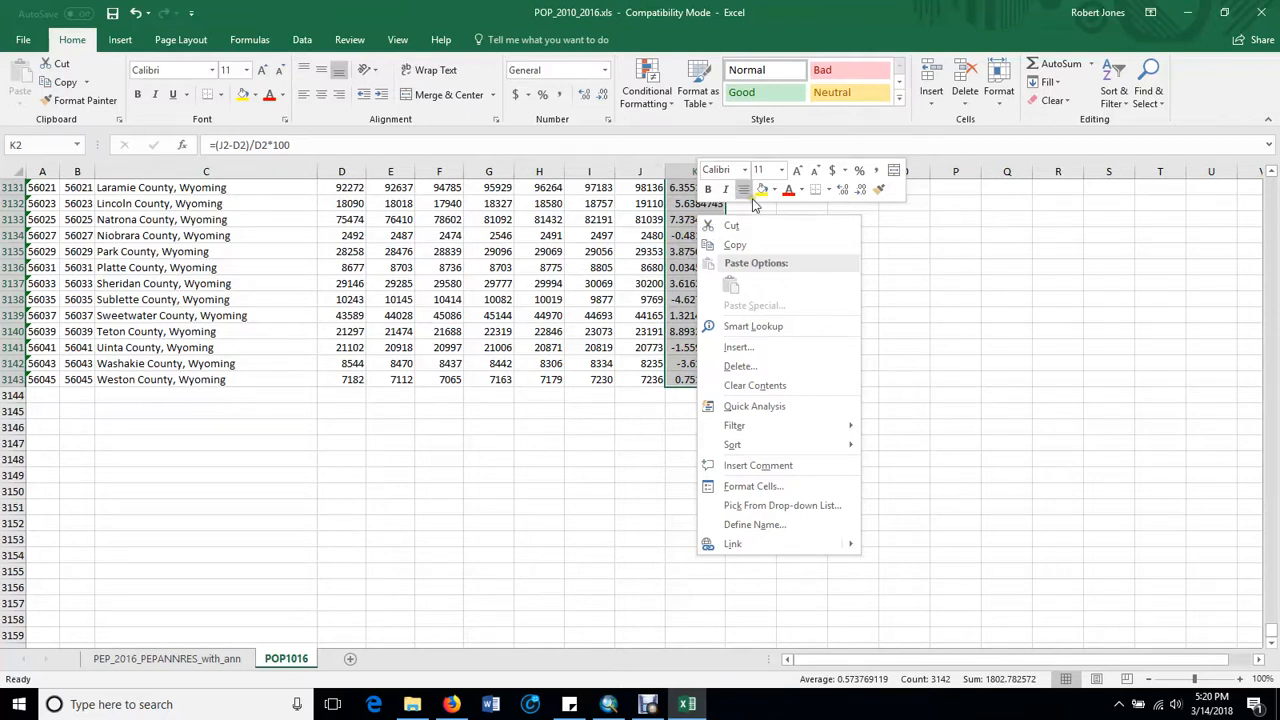
pyautogui.press('Escape')
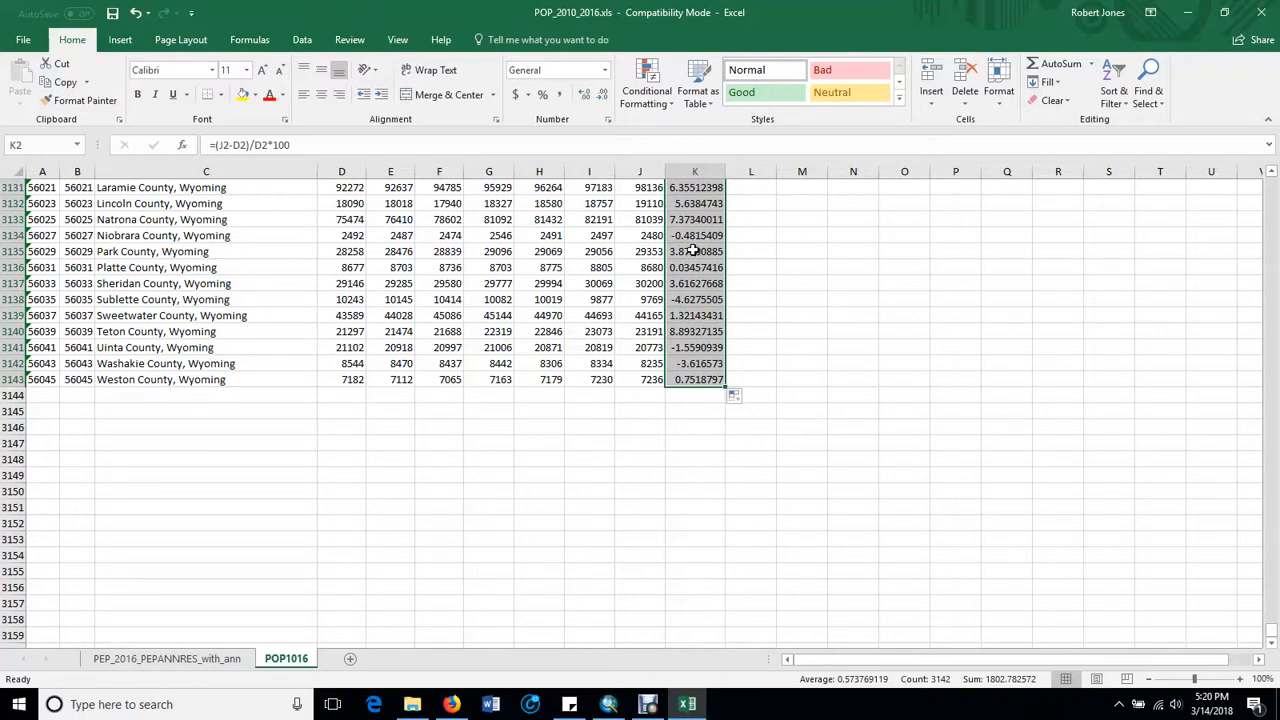
pyautogui.rightClick(694, 251)
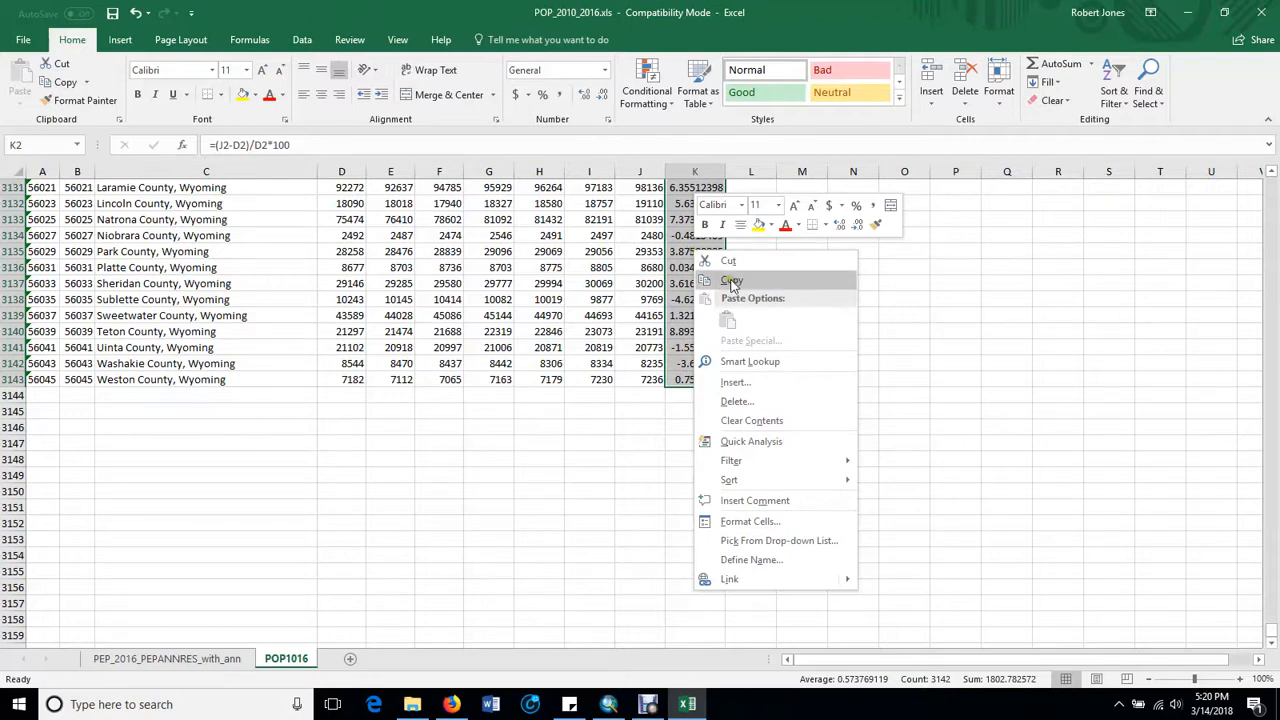
pyautogui.click(731, 279)
pyautogui.scroll(2, 705, 251)
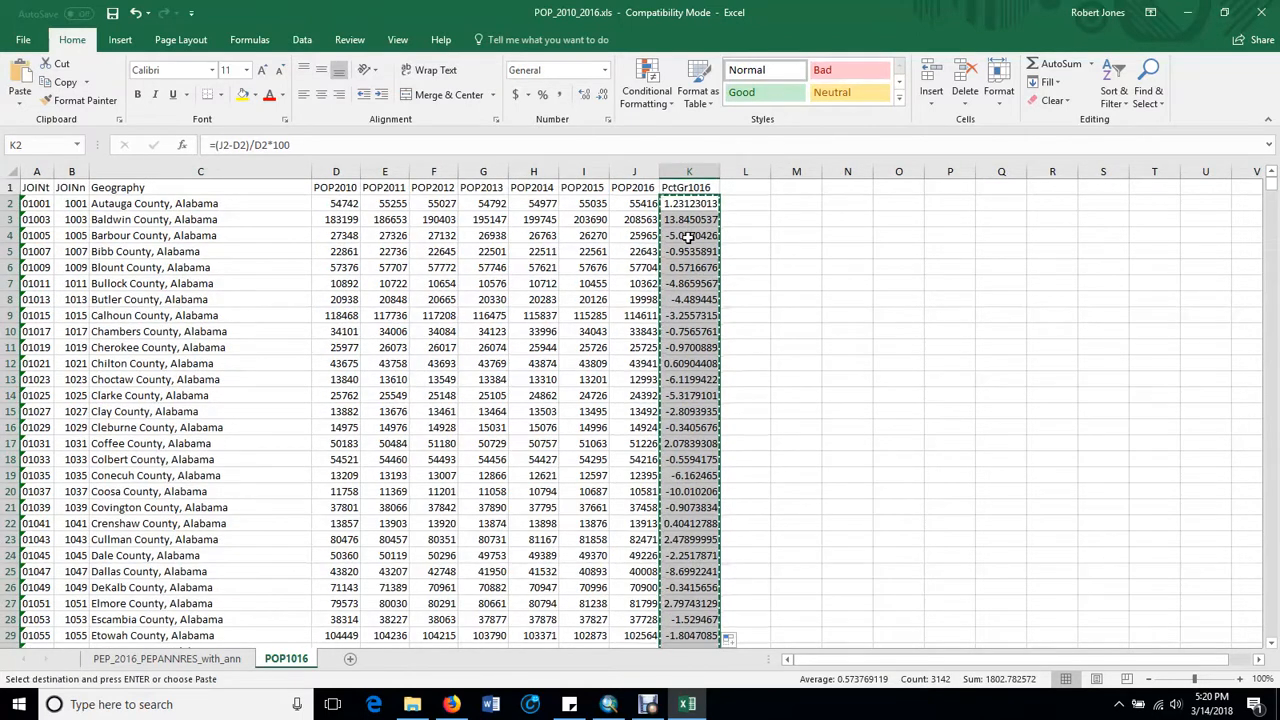
pyautogui.rightClick(689, 237)
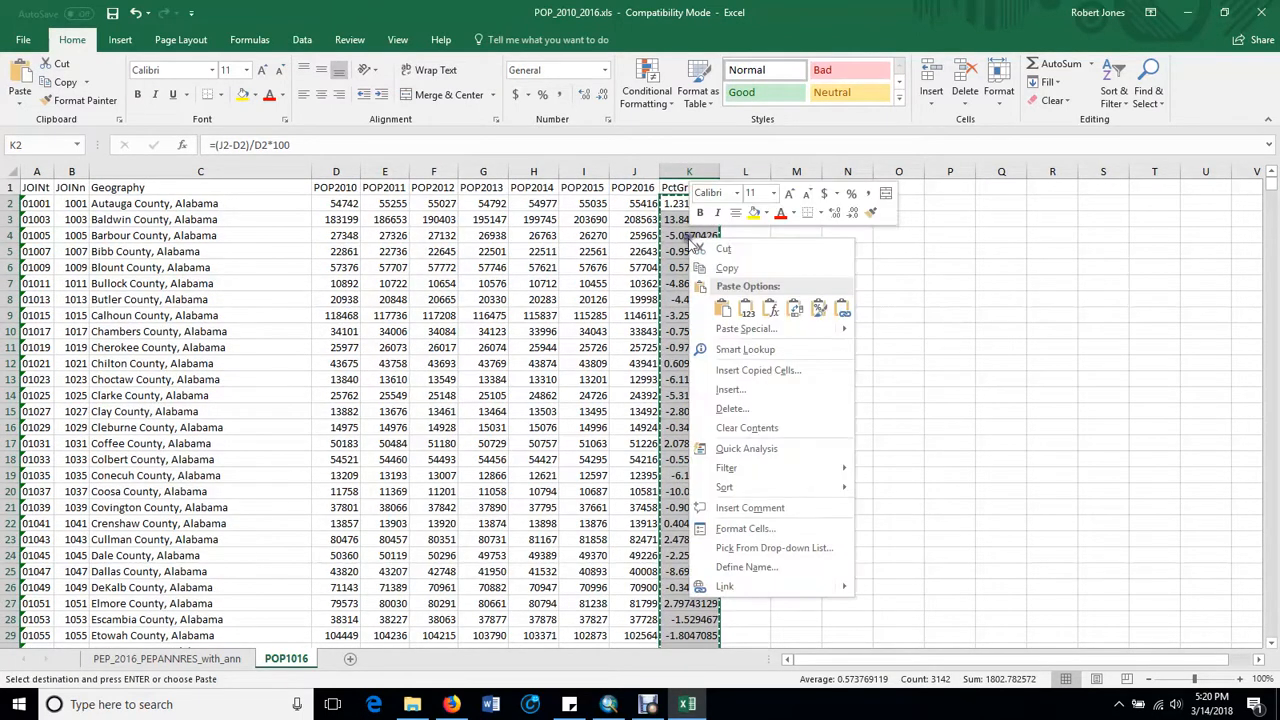
pyautogui.click(746, 311)
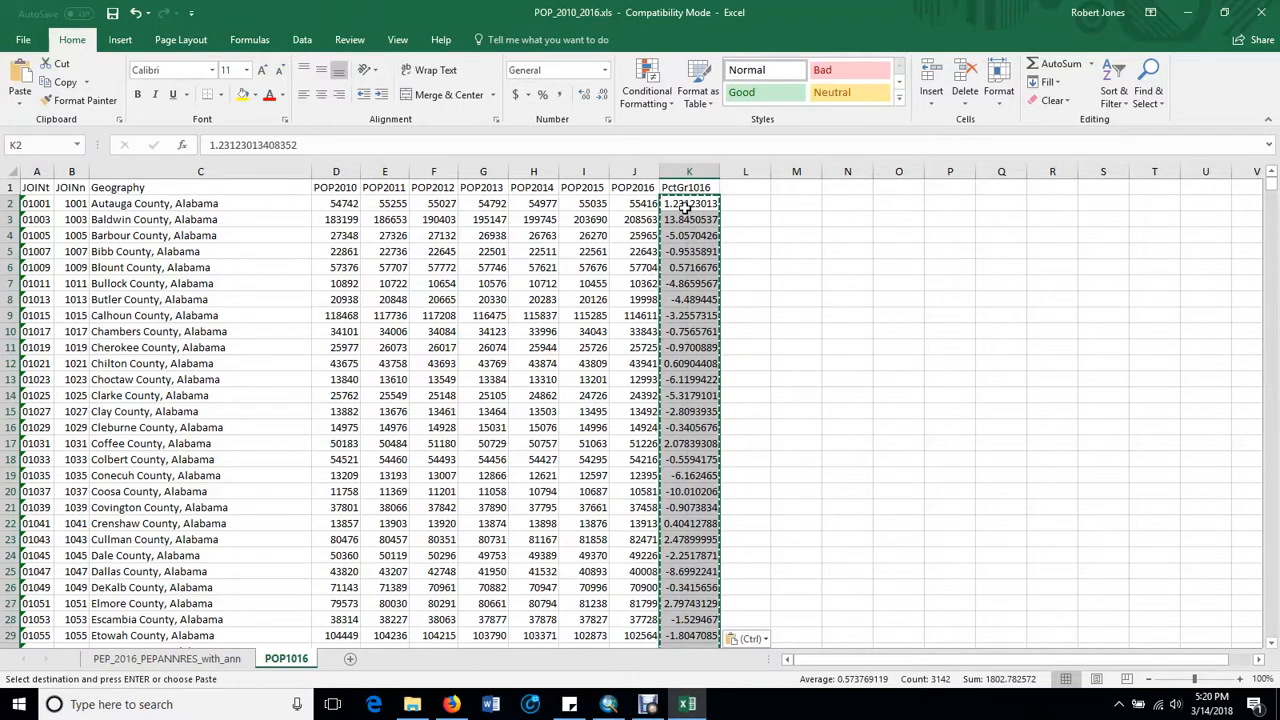
pyautogui.click(688, 251)
pyautogui.click(688, 283)
pyautogui.click(689, 316)
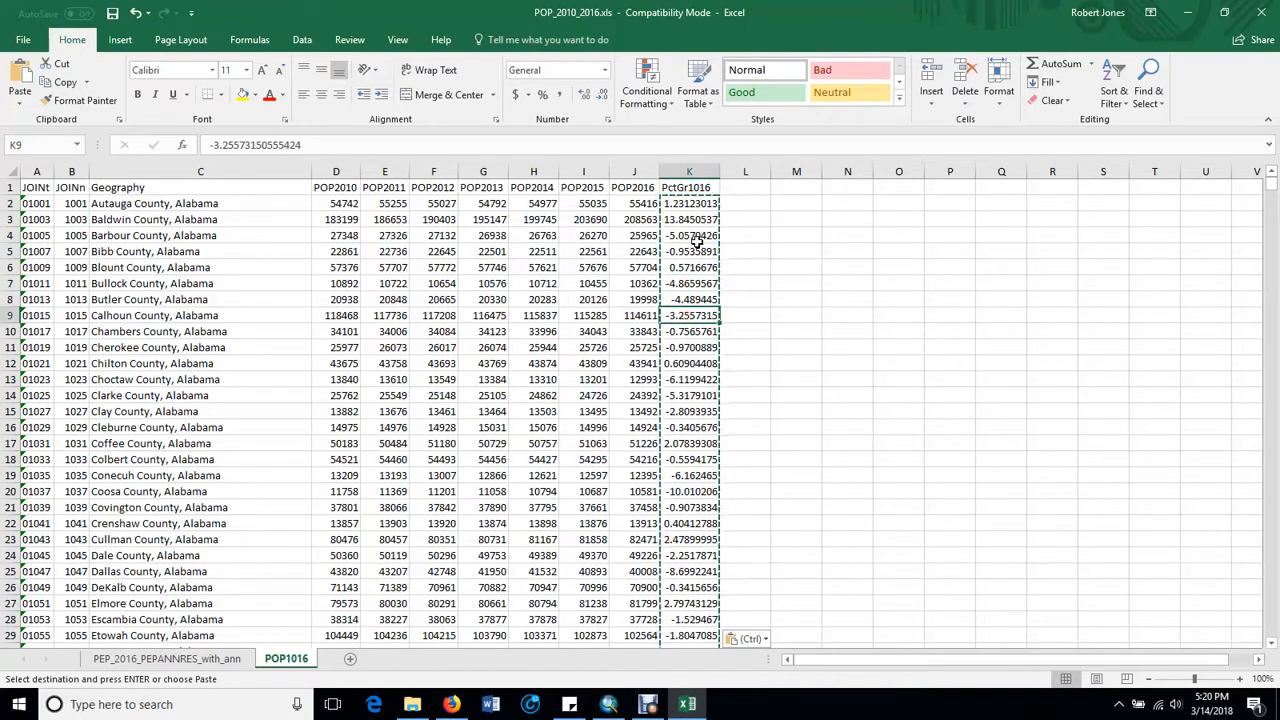
pyautogui.press('Escape')
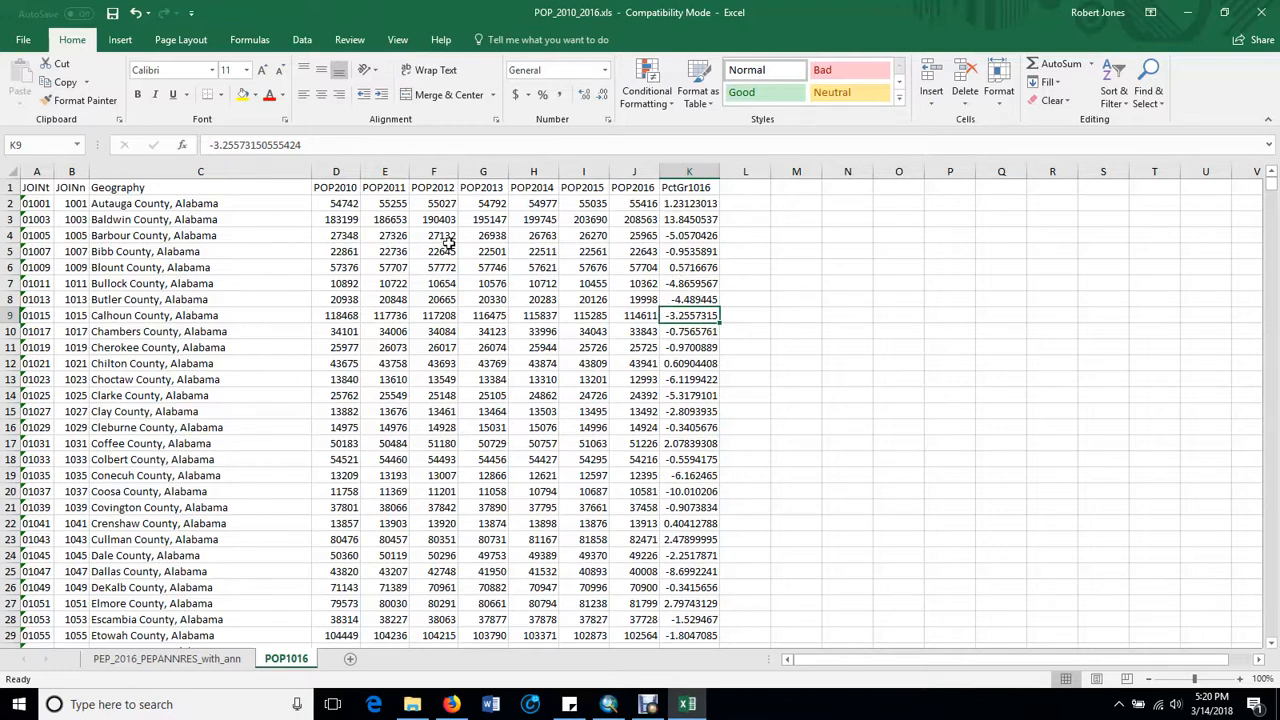
# - Save and close the POP_2010_2016.xls workbook and switch back to ArcMap
pyautogui.click(112, 13)
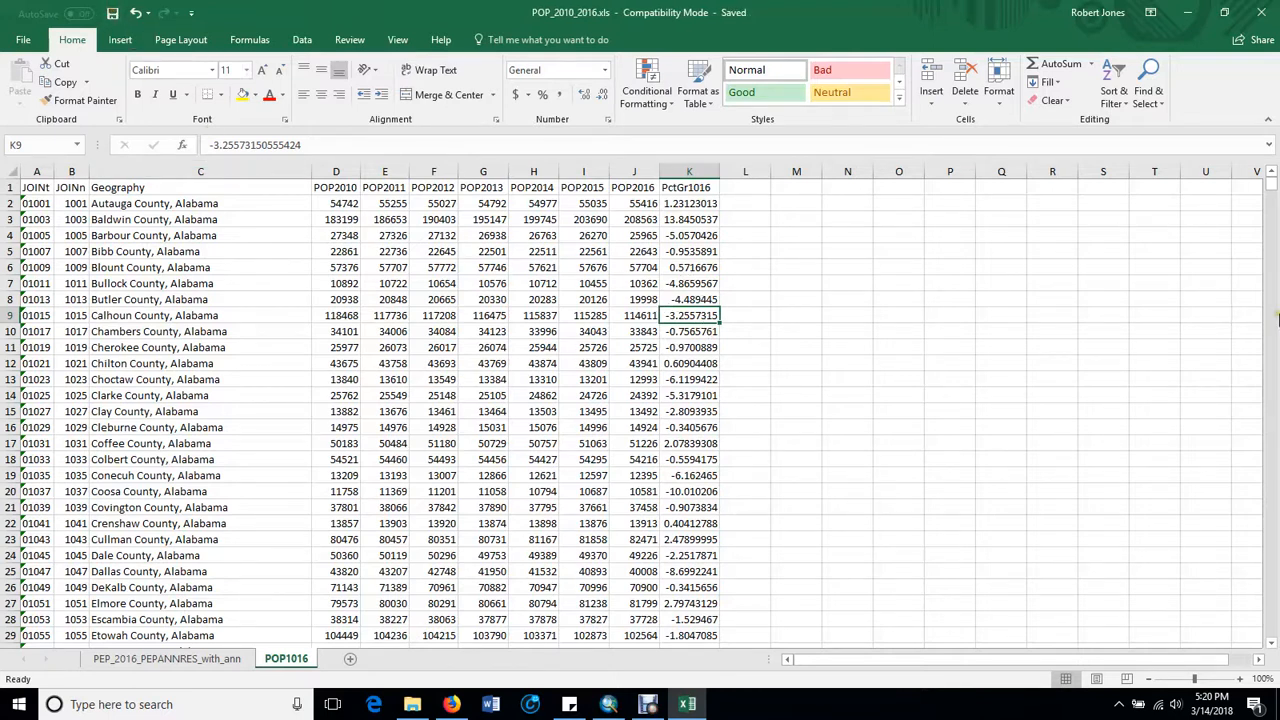
pyautogui.click(1262, 13)
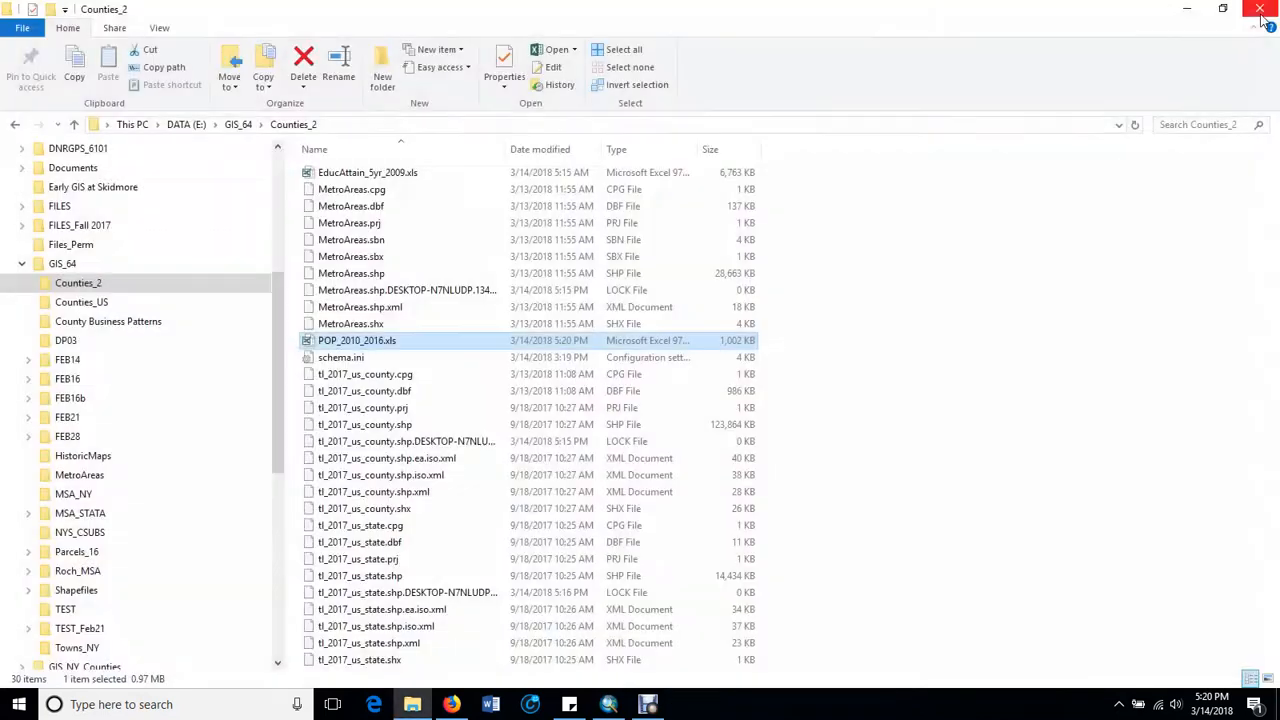
pyautogui.click(1188, 13)
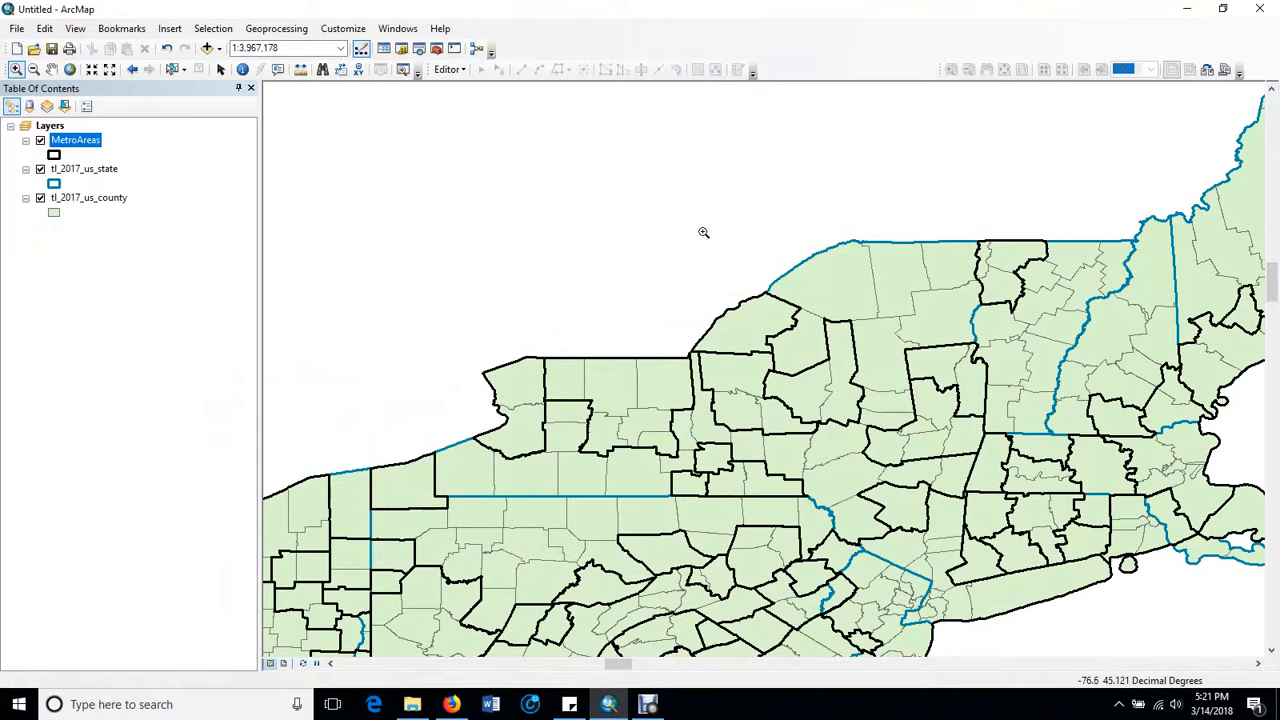
# - Add the POP1016$ sheet from POP_2010_2016.xls in the Counties_2 folder to the map as a table
pyautogui.click(218, 48)
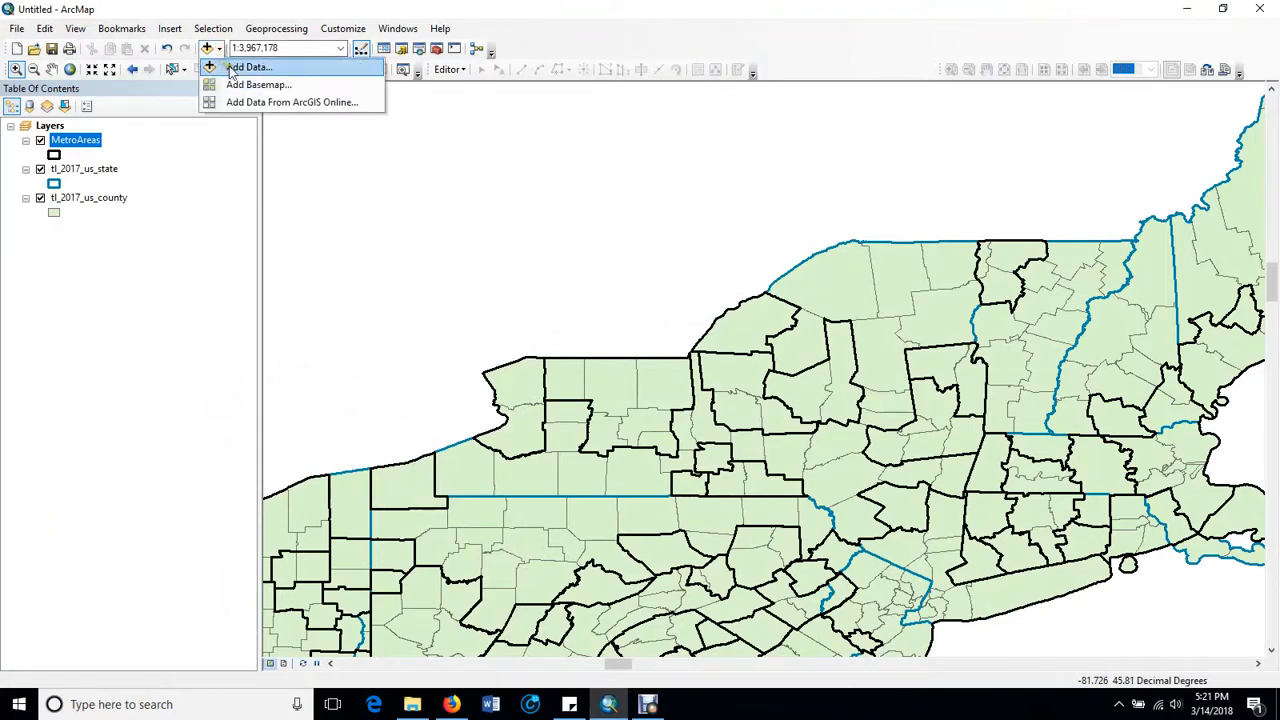
pyautogui.click(233, 68)
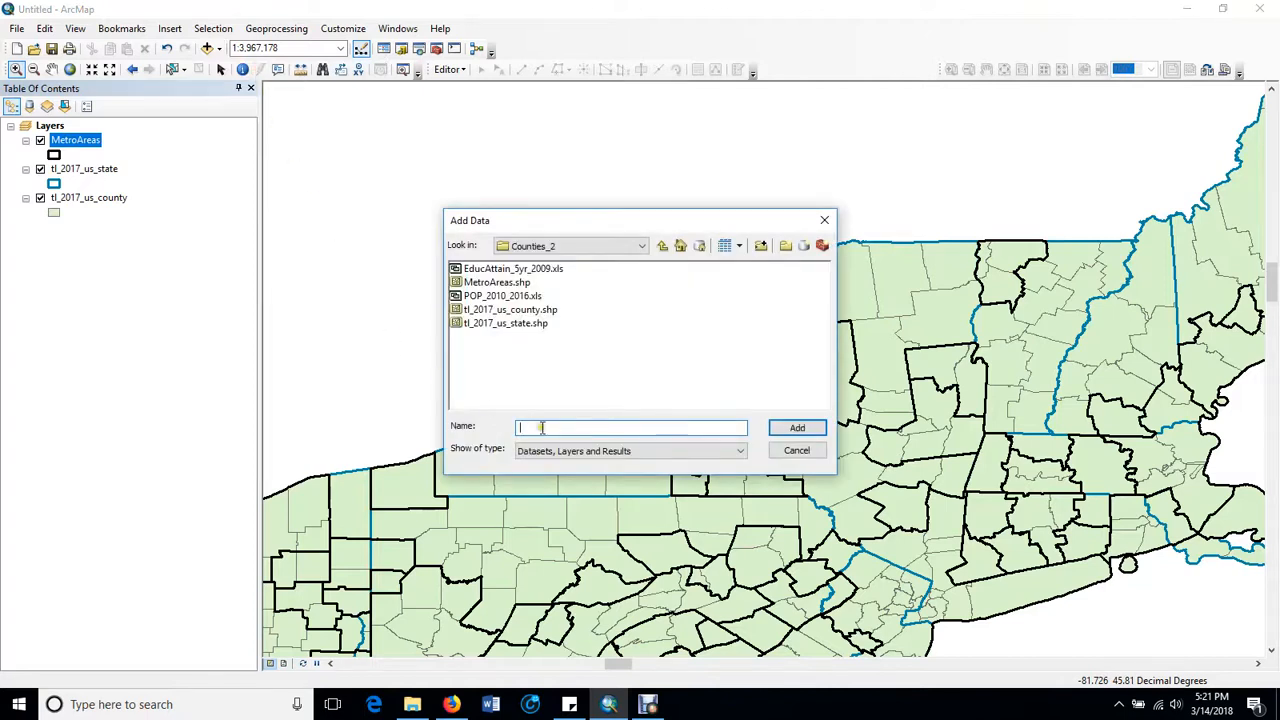
pyautogui.click(506, 296)
pyautogui.click(799, 430)
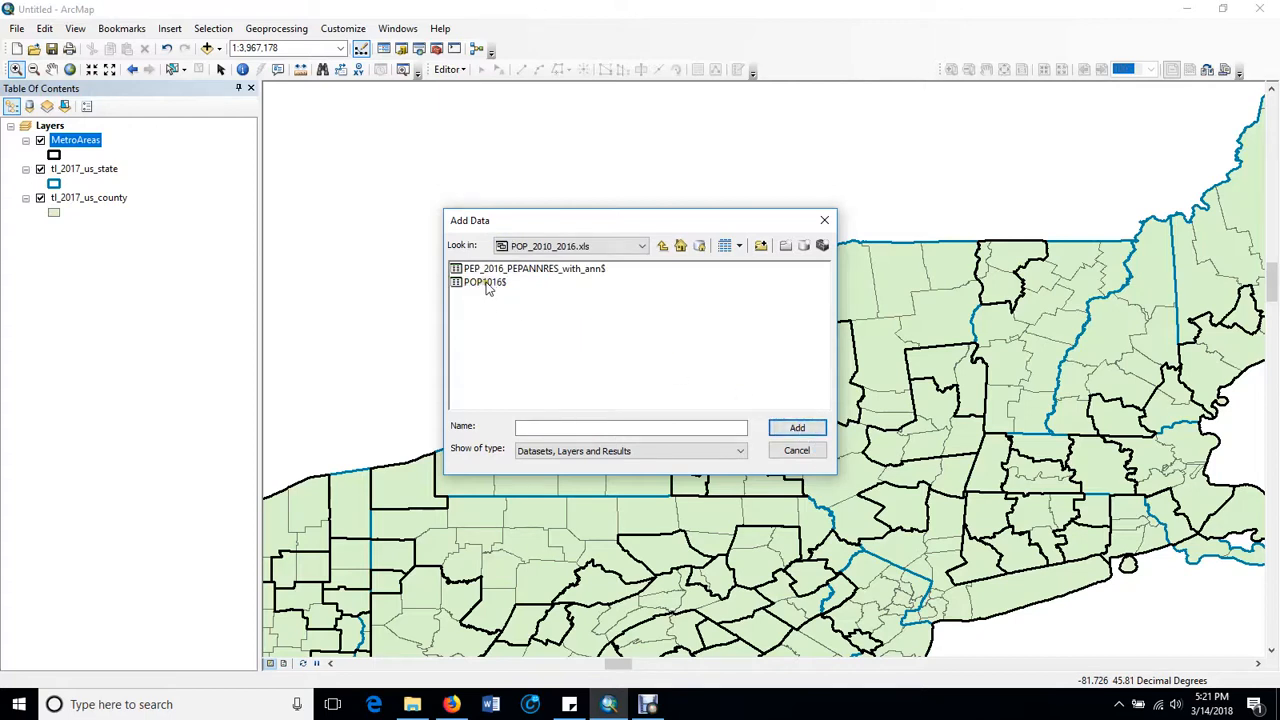
pyautogui.click(486, 283)
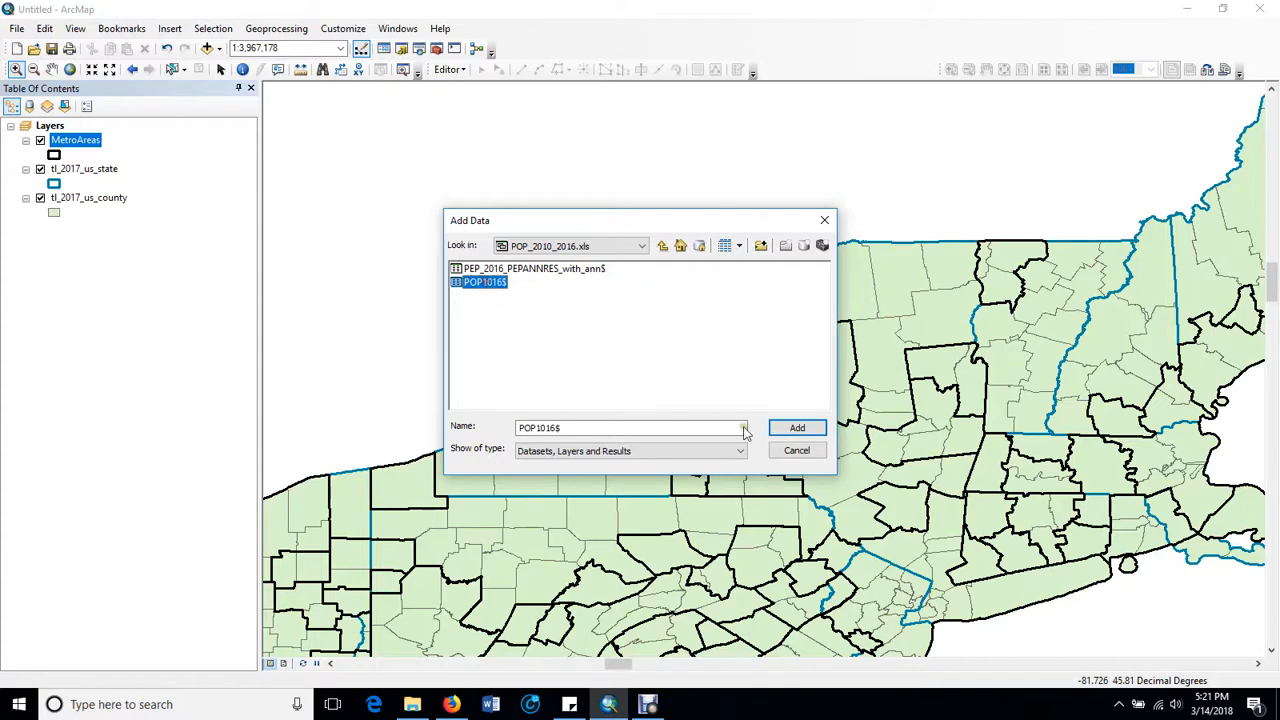
pyautogui.click(797, 429)
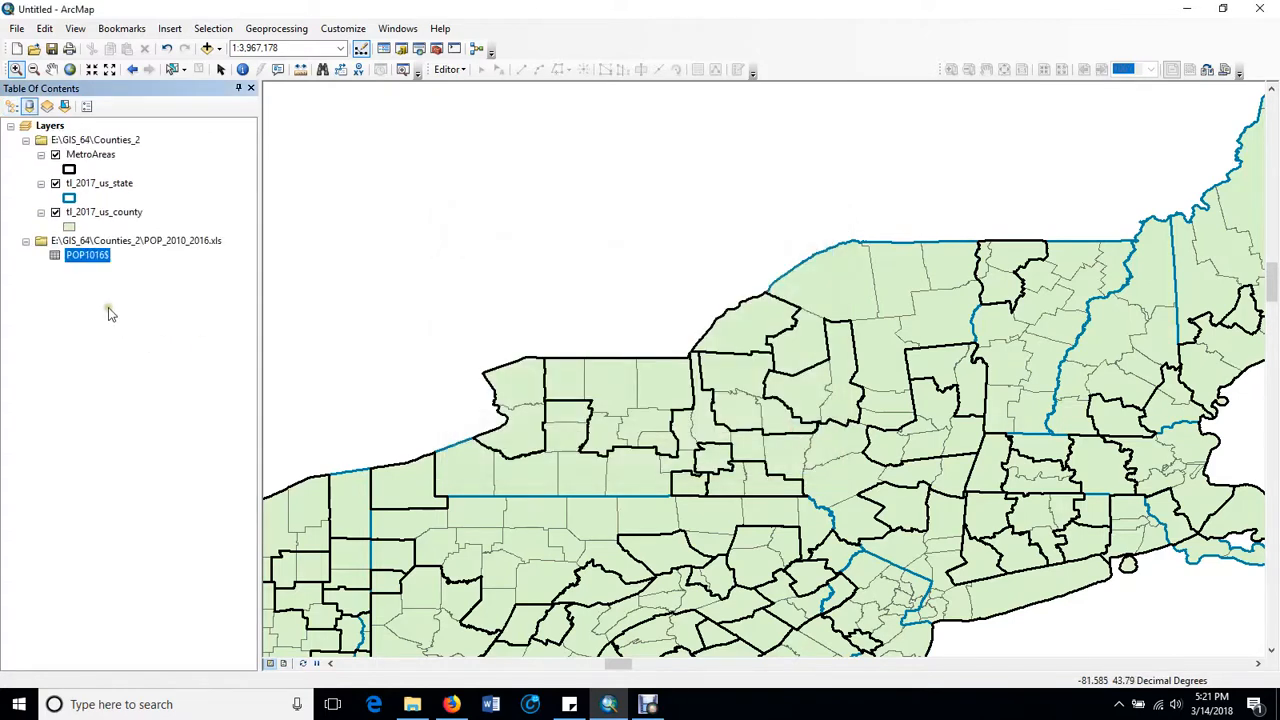
# - Open the POP1016$ table, then reposition and widen its window to examine all columns through PctGr1016
pyautogui.rightClick(97, 260)
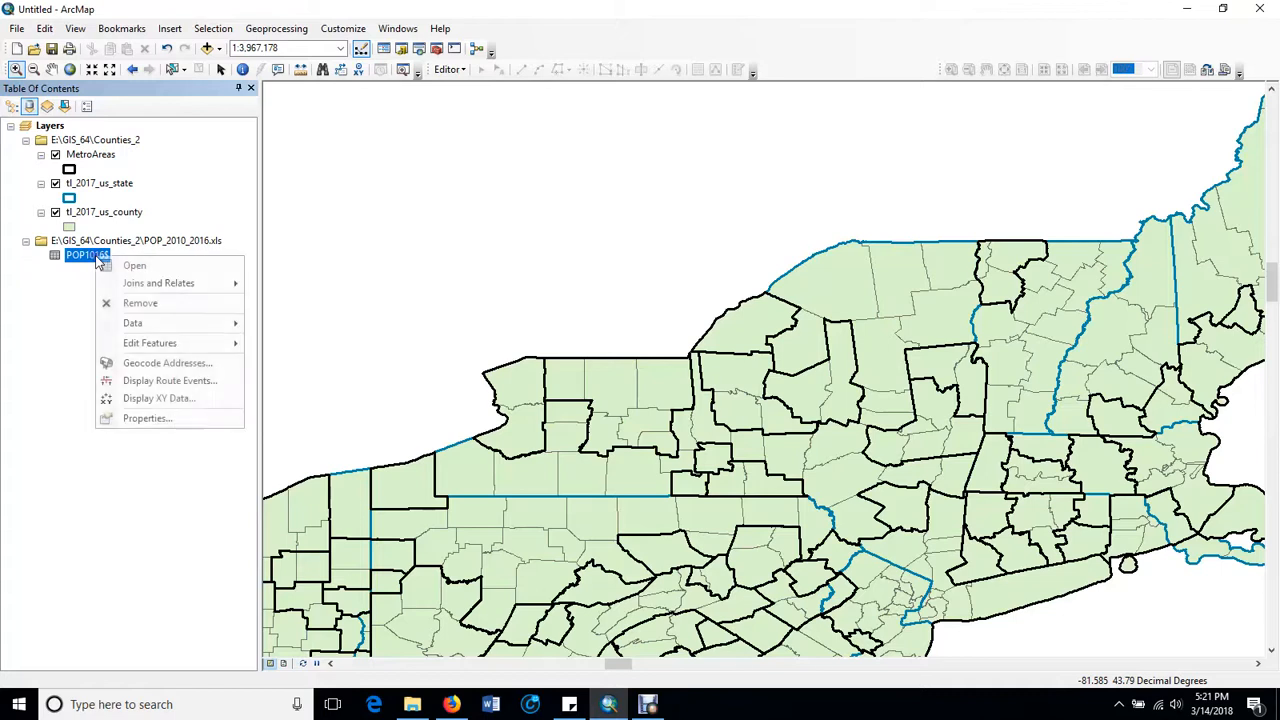
pyautogui.click(130, 268)
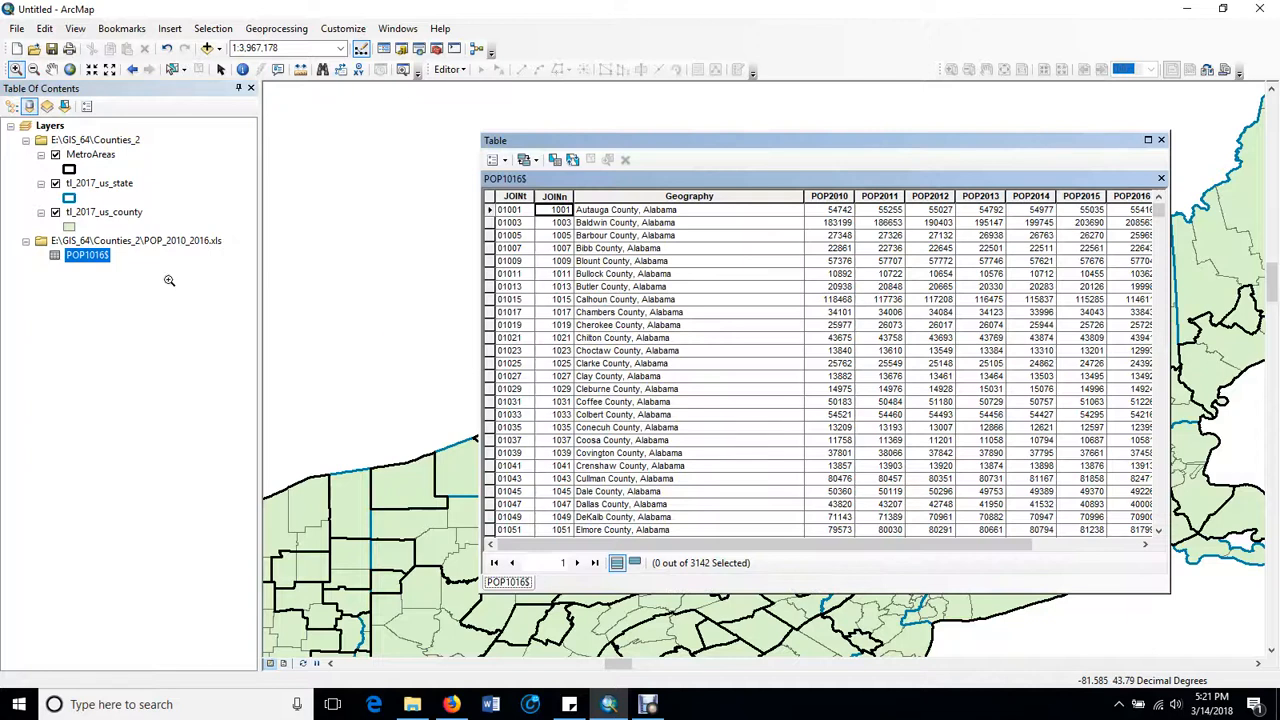
pyautogui.moveTo(993, 139); pyautogui.dragTo(867, 149)
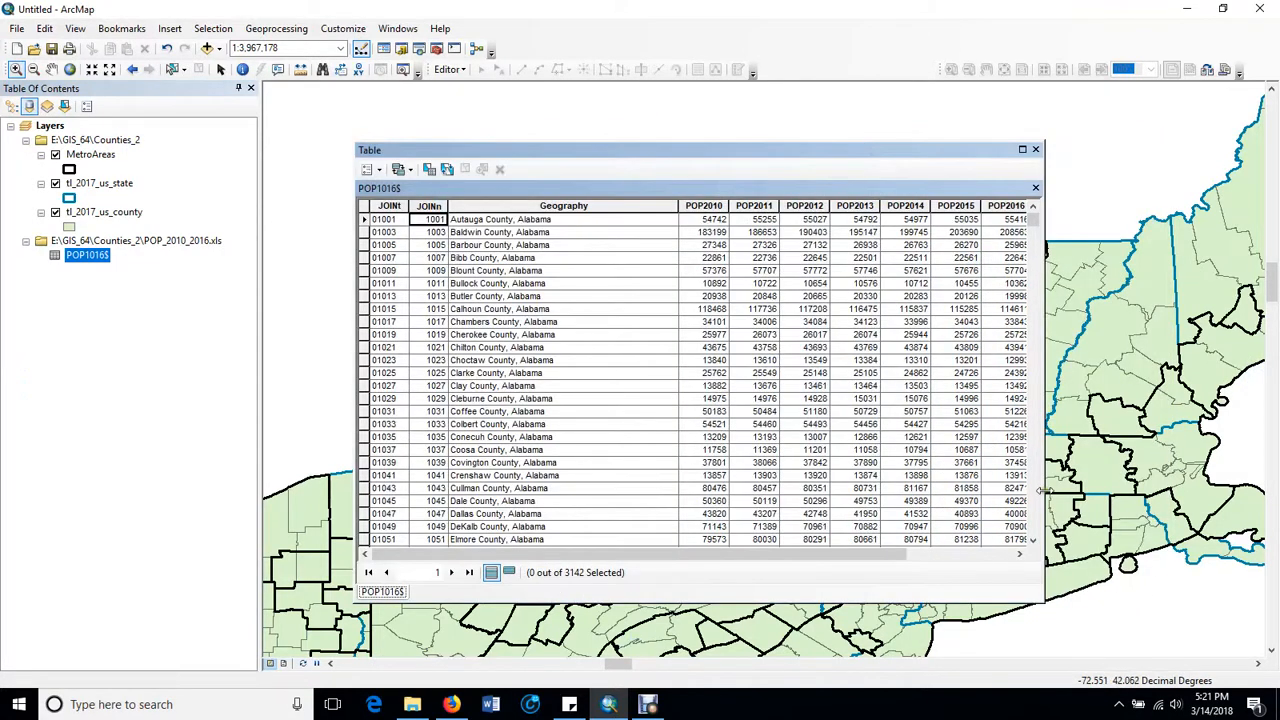
pyautogui.moveTo(1043, 490); pyautogui.dragTo(1205, 500)
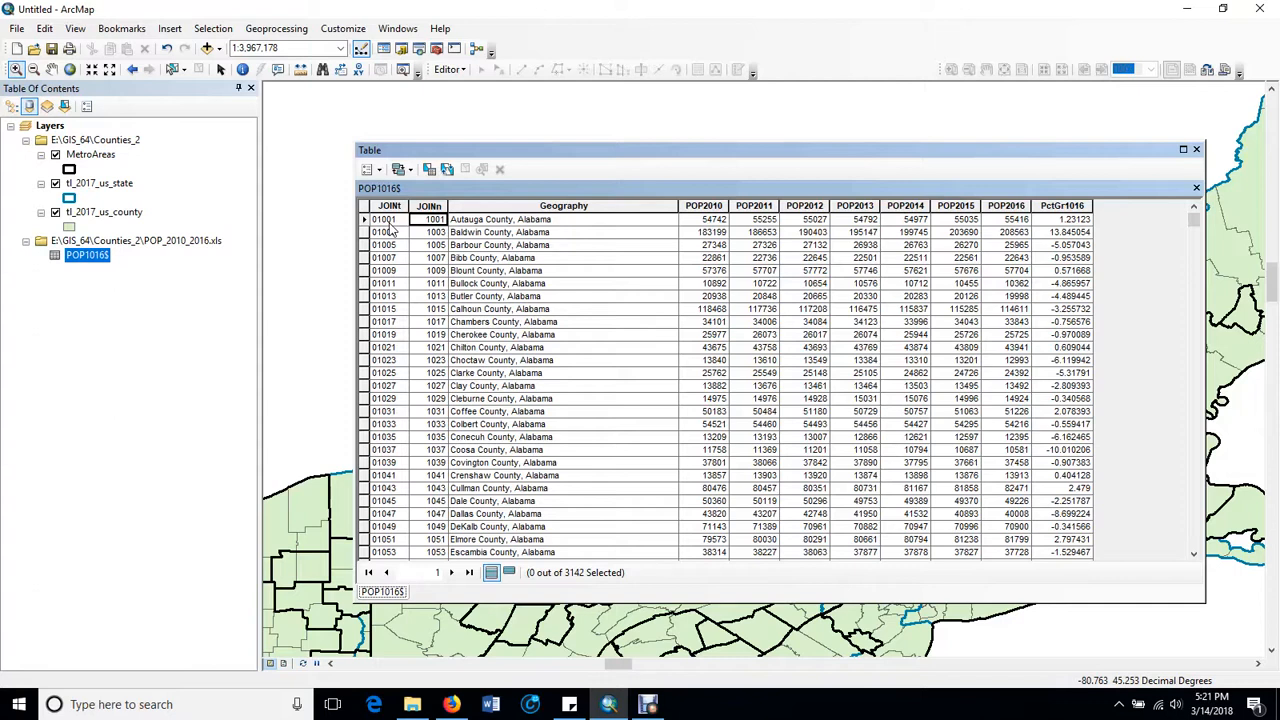
# - Join the POP1016$ table to the tl_2017_us_county layer, matching GEOID to JOINt and keeping all records
pyautogui.rightClick(136, 220)
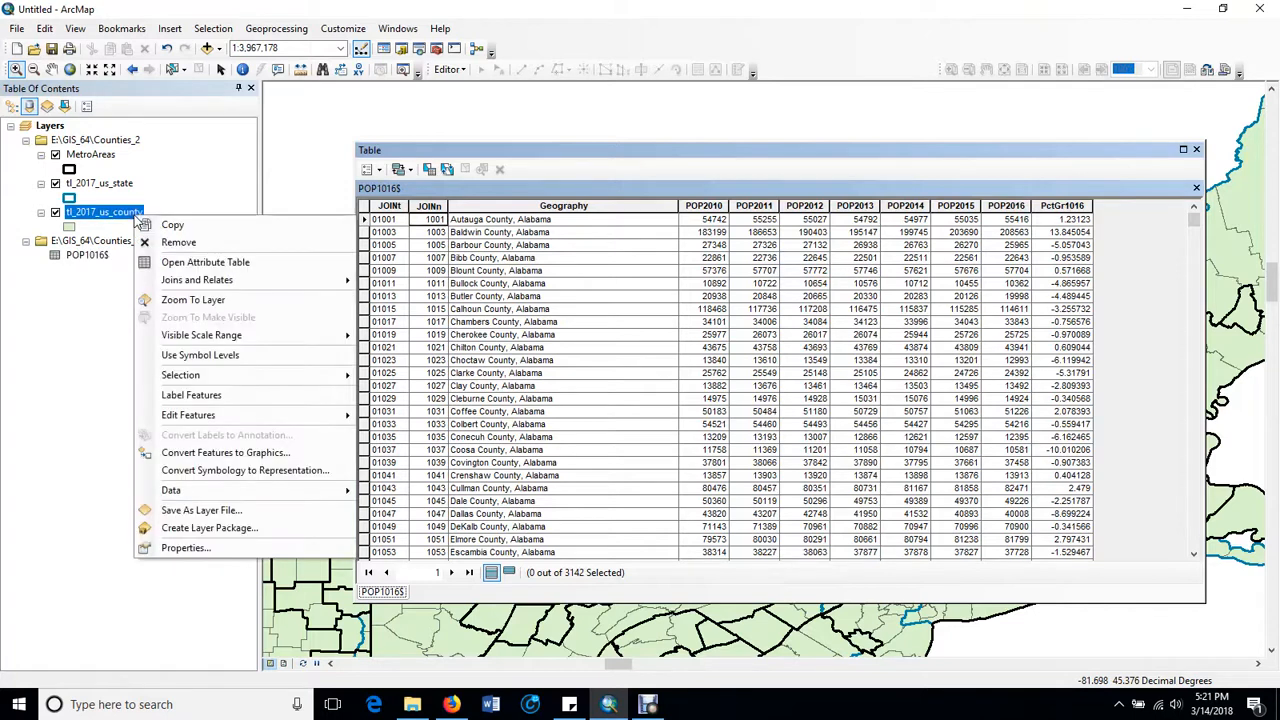
pyautogui.moveTo(298, 282)
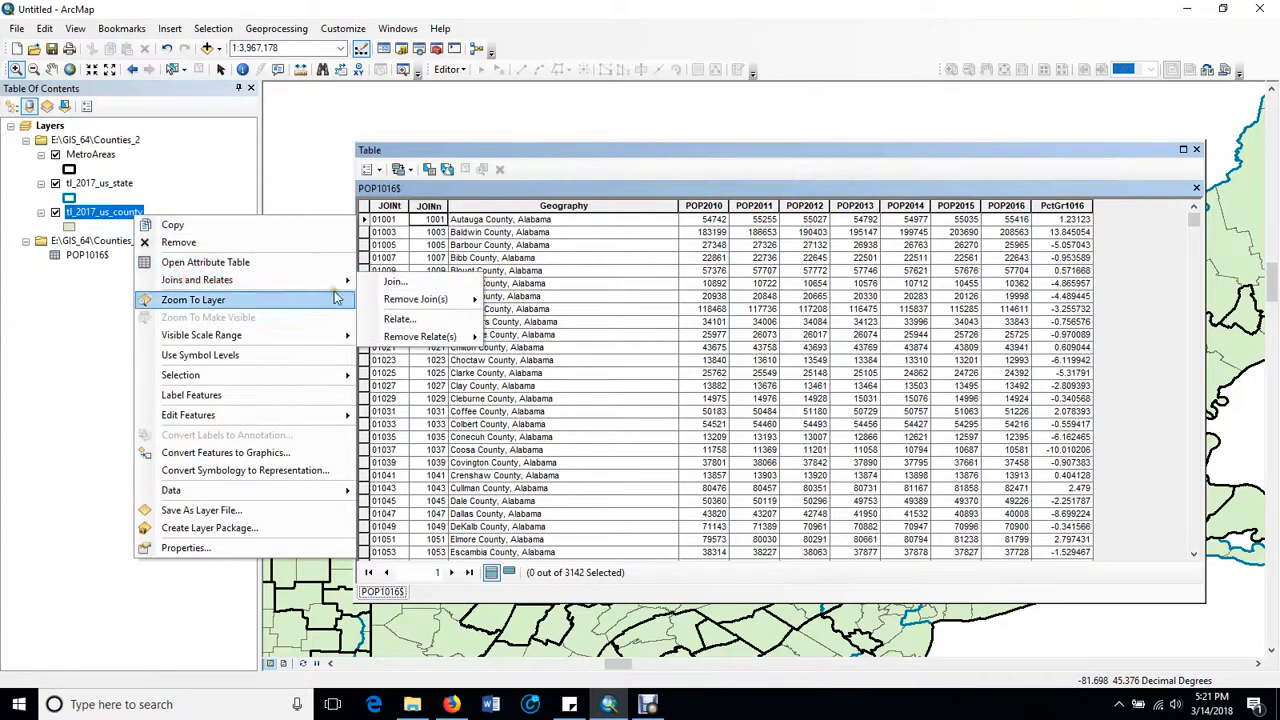
pyautogui.click(388, 283)
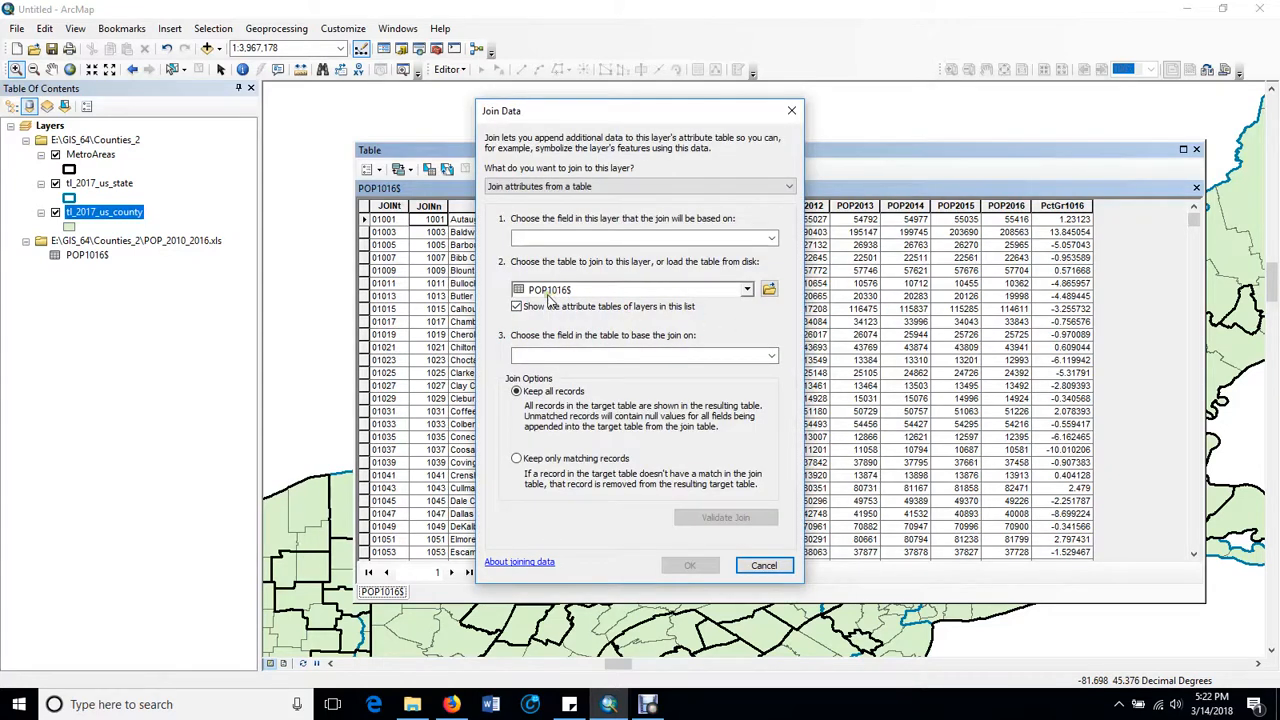
pyautogui.click(772, 240)
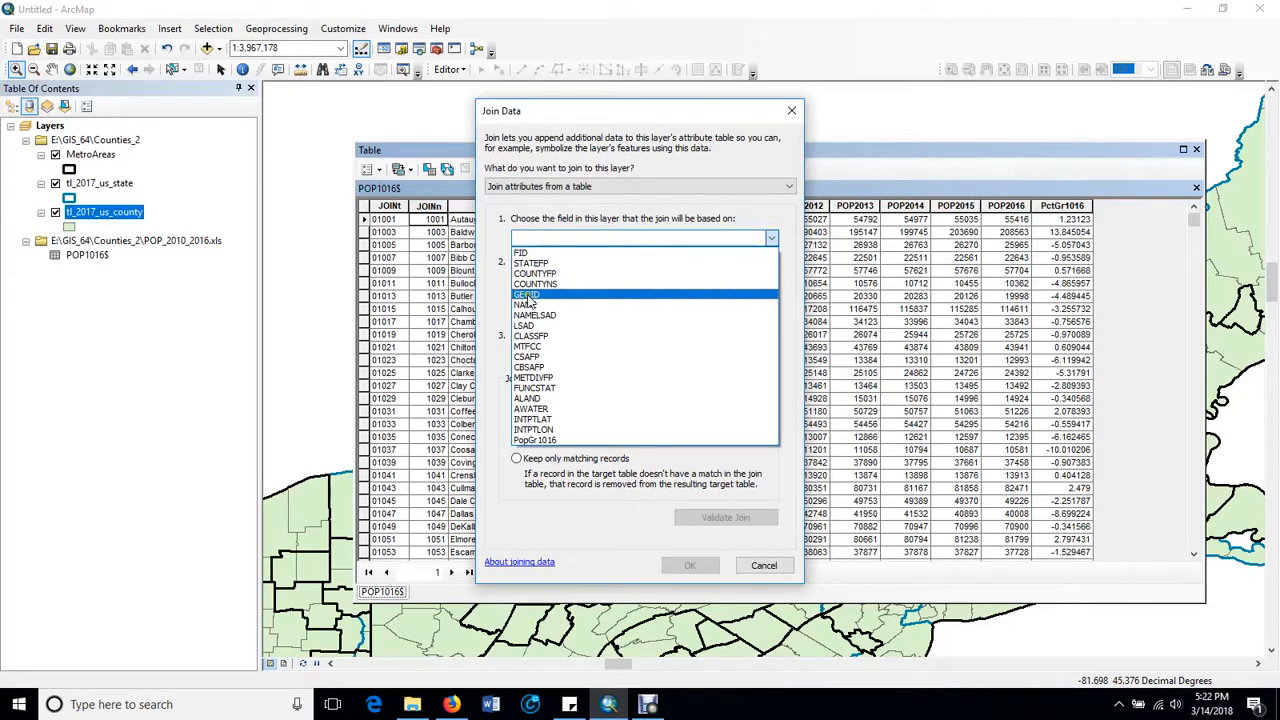
pyautogui.click(527, 296)
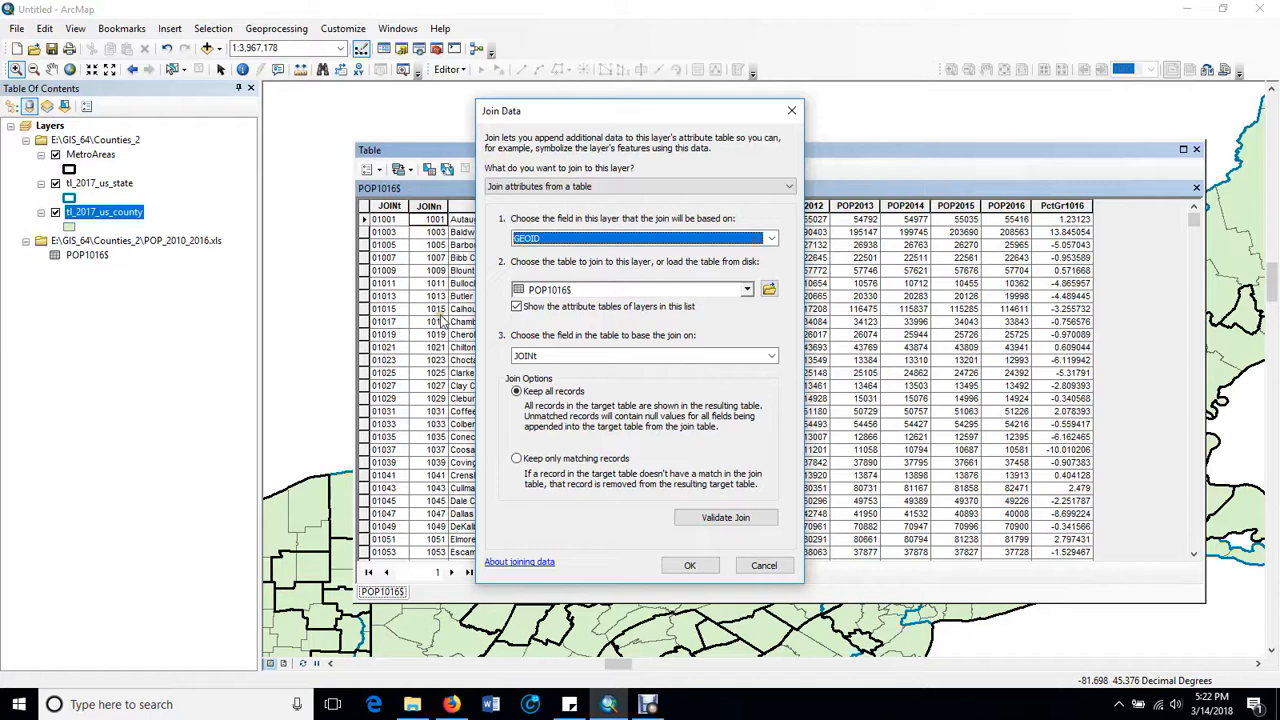
pyautogui.click(689, 567)
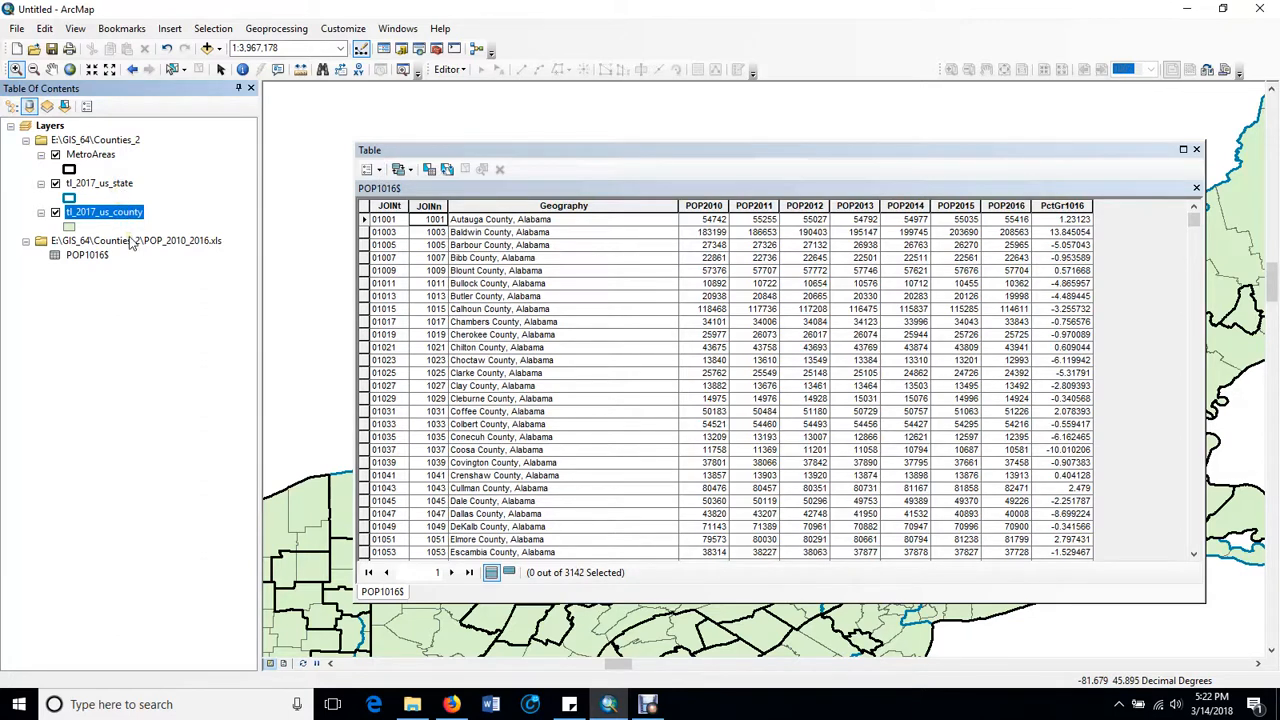
# - Open the tl_2017_us_county attribute table and arrange it with POP1016$ in a new horizontal tab group
pyautogui.rightClick(128, 213)
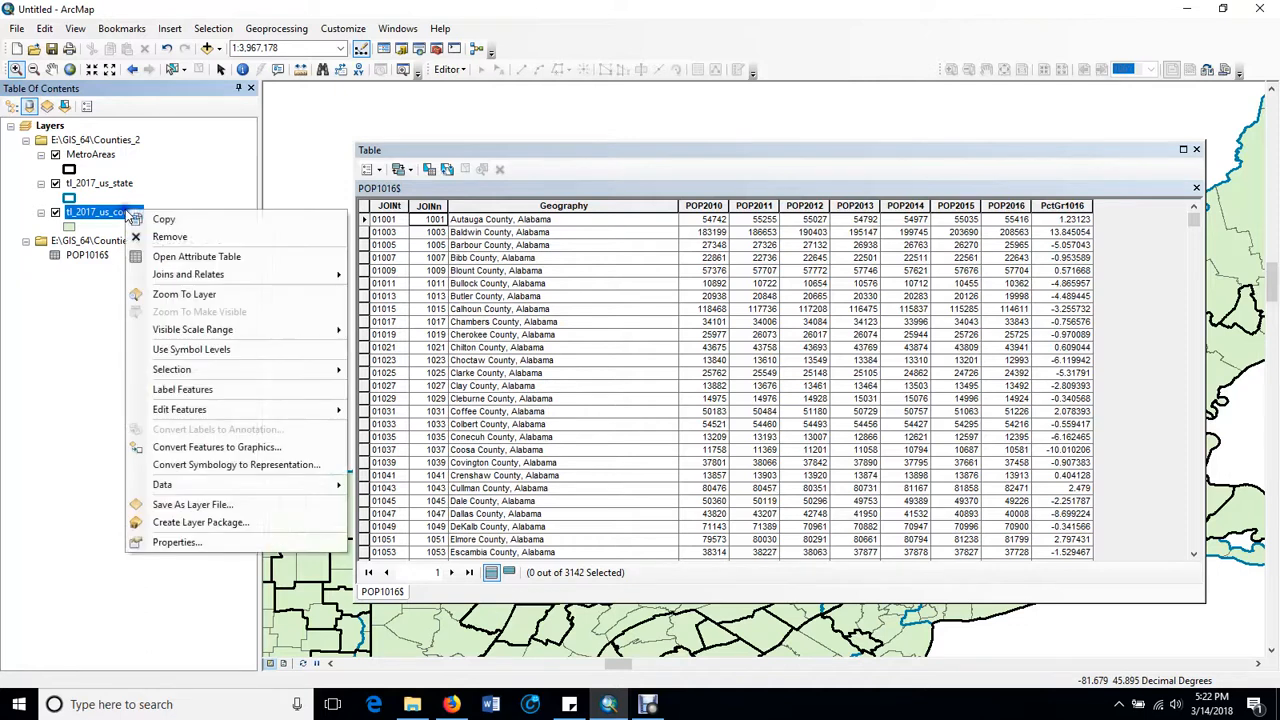
pyautogui.click(180, 257)
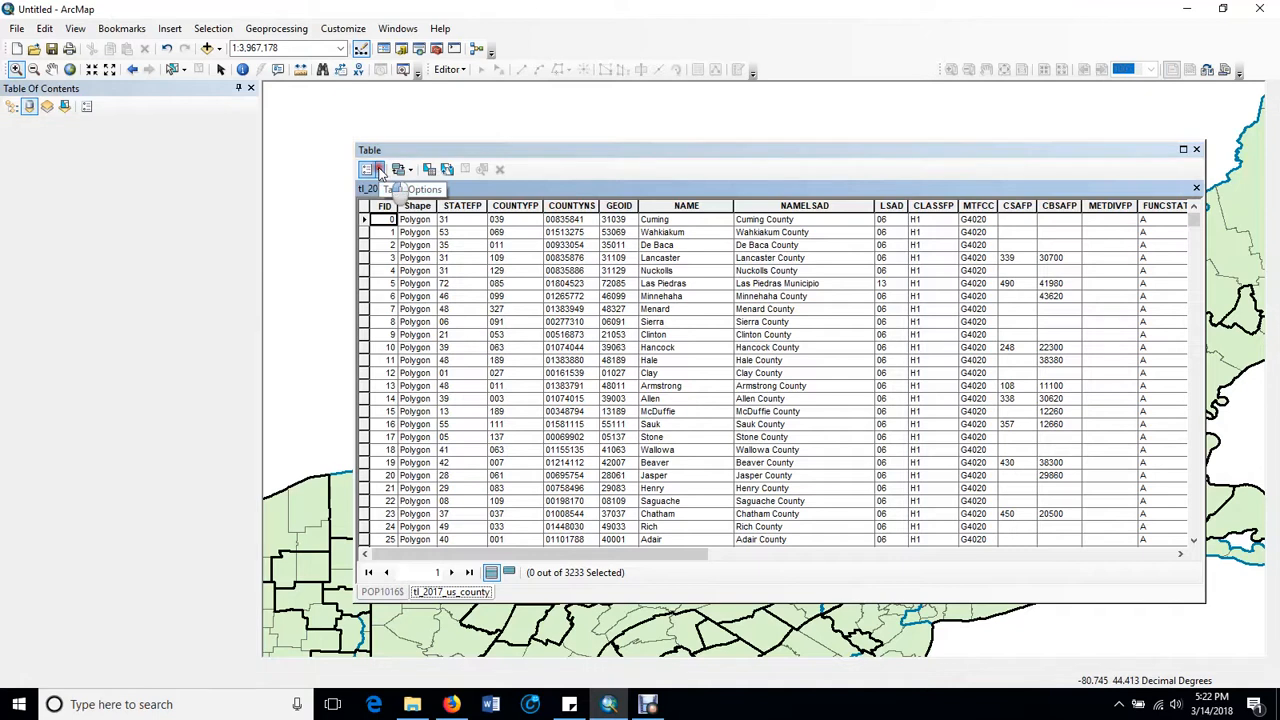
pyautogui.click(379, 172)
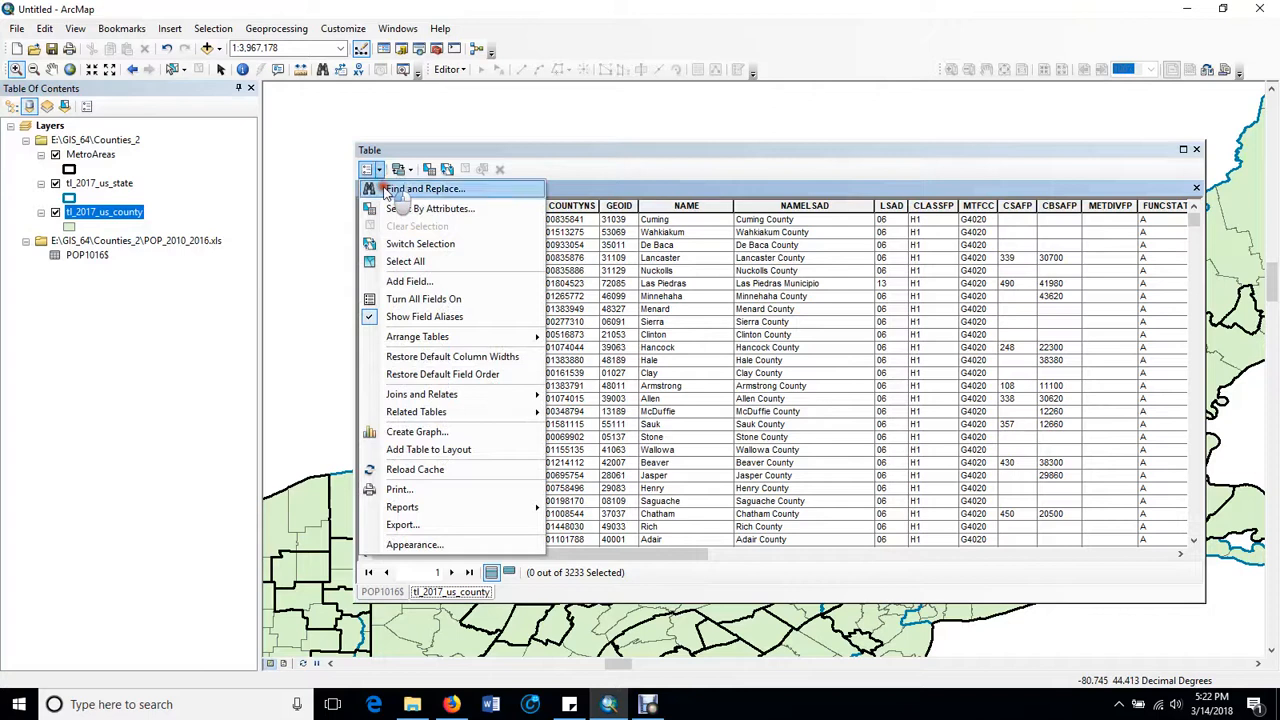
pyautogui.moveTo(430, 338)
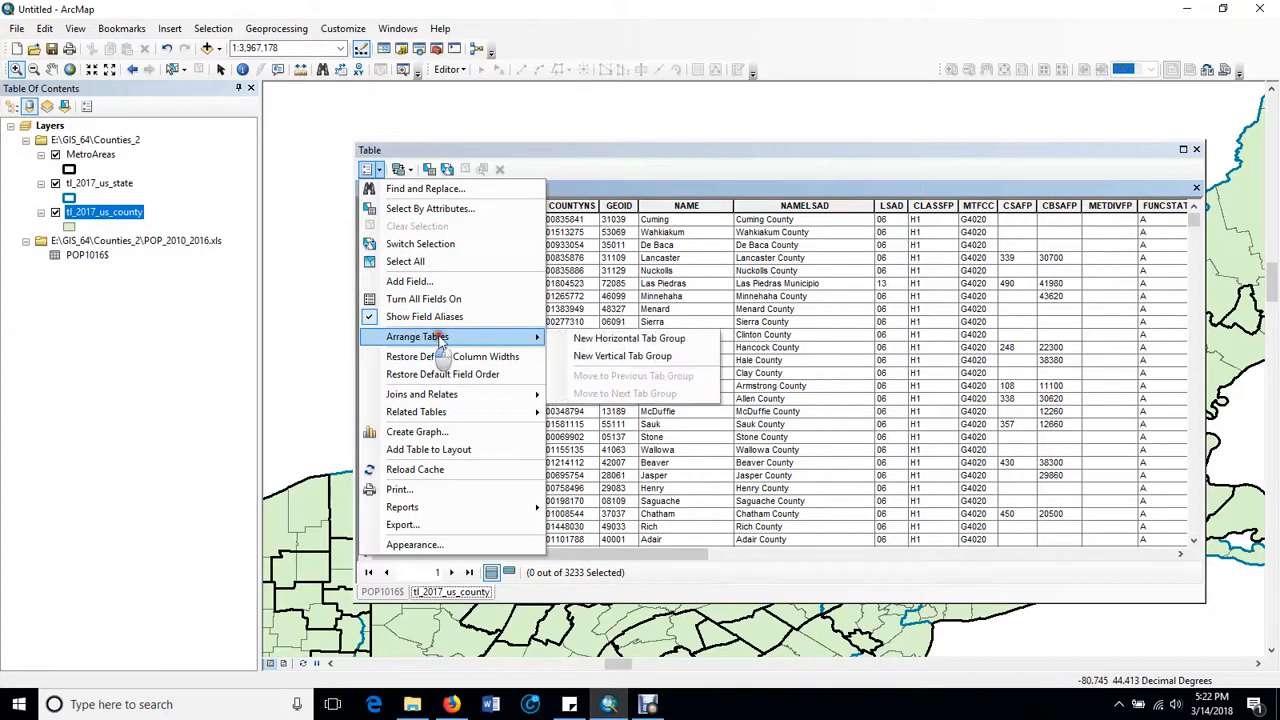
pyautogui.click(583, 339)
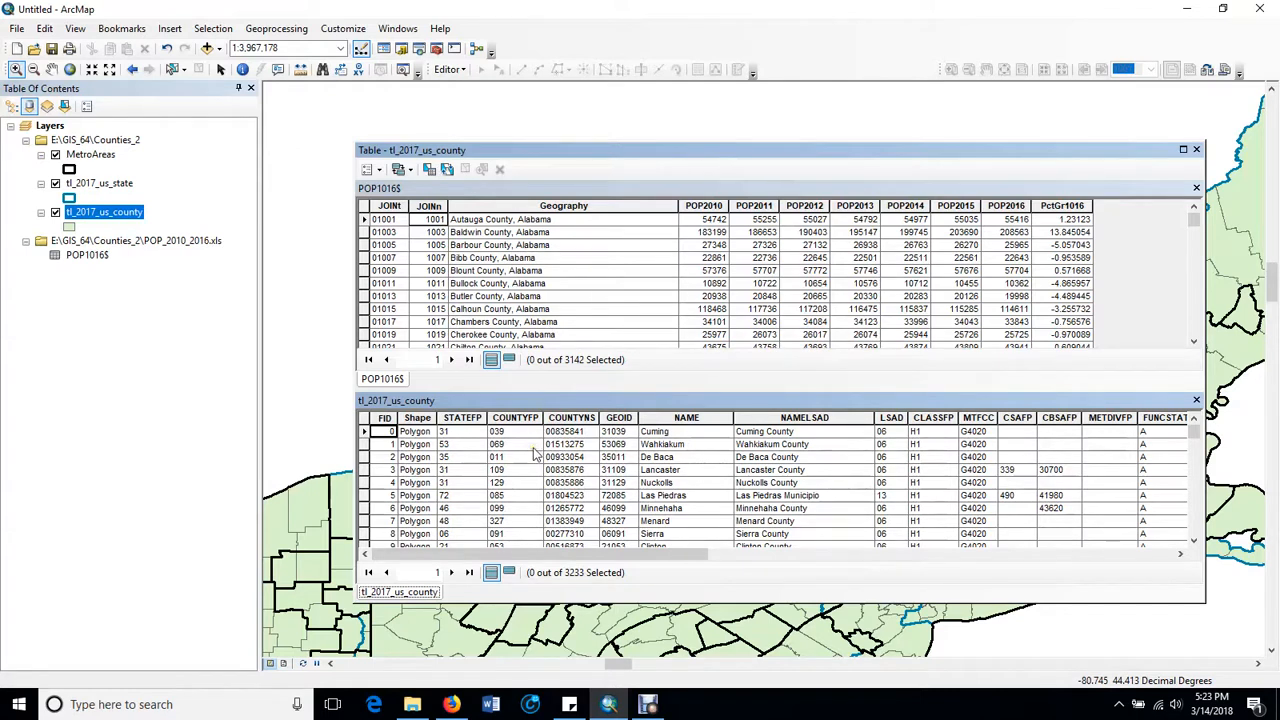
# - Sort the tl_2017_us_county attribute table in ascending order by the joined JOINt field
pyautogui.moveTo(530, 560); pyautogui.dragTo(1005, 586)
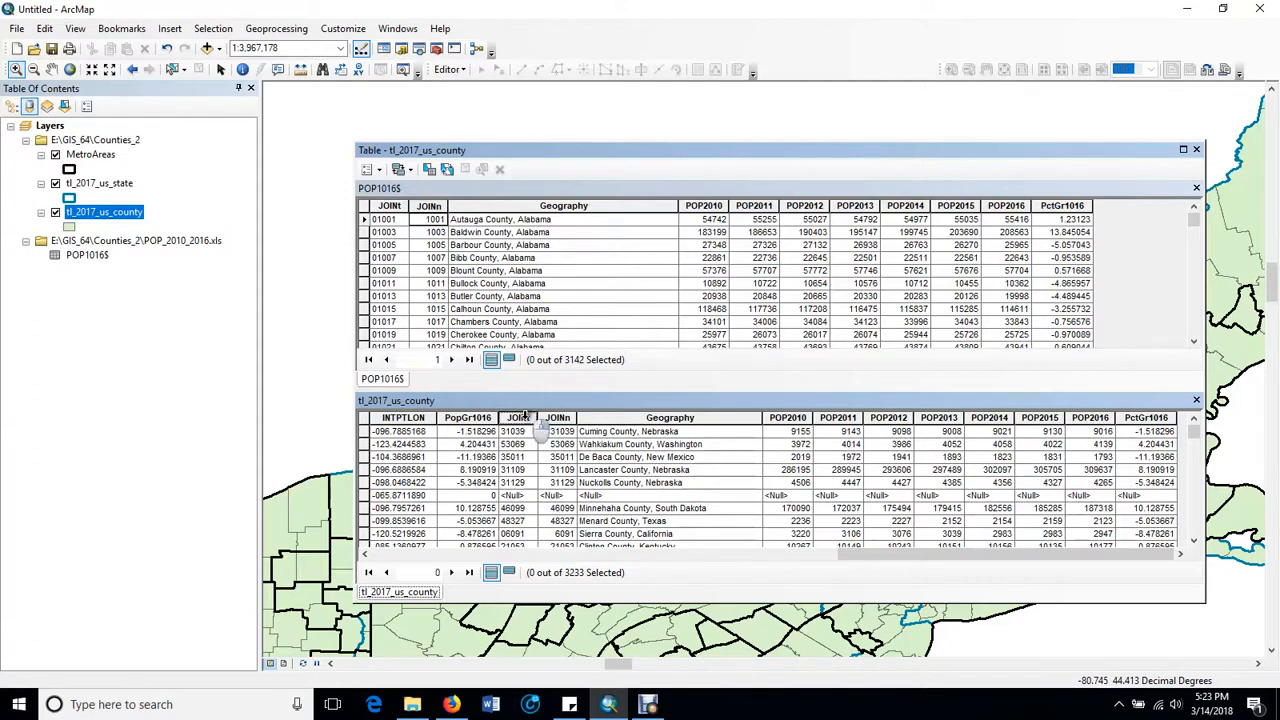
pyautogui.rightClick(525, 417)
pyautogui.click(584, 427)
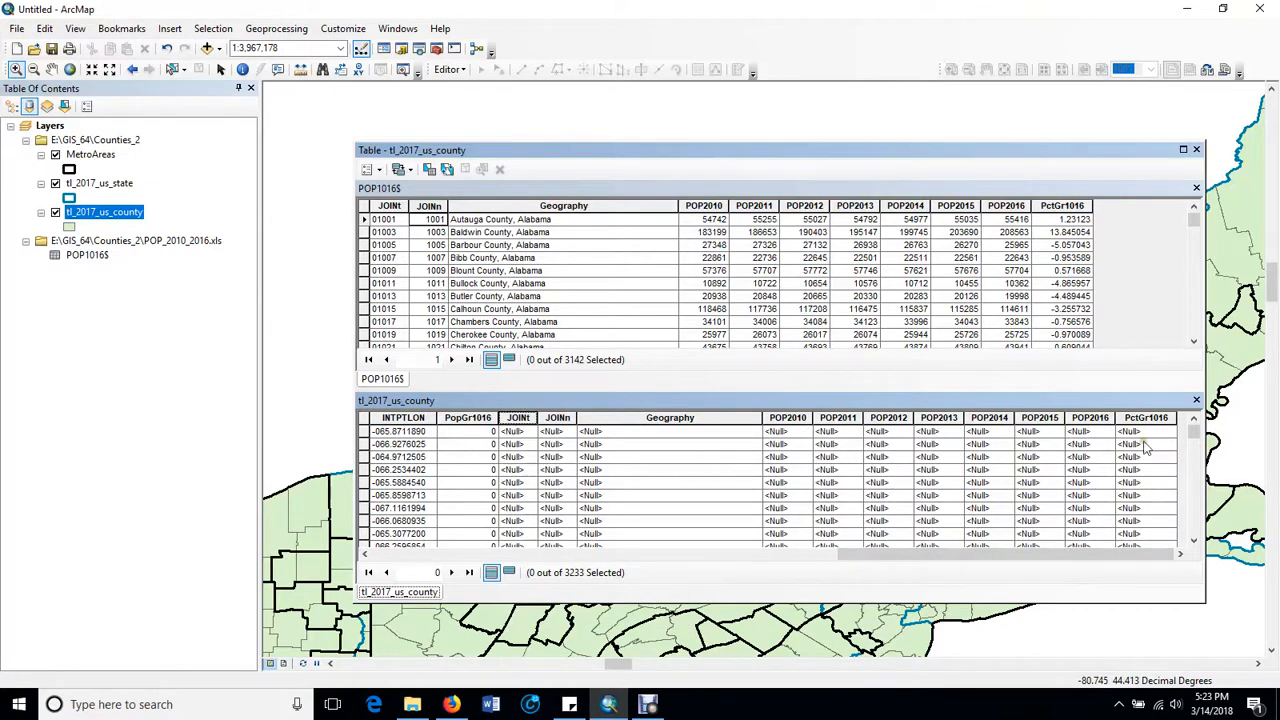
# - Compare the Alabama counties' joined population fields with their original county attributes, and close the table window
pyautogui.moveTo(1194, 431); pyautogui.dragTo(1195, 431)
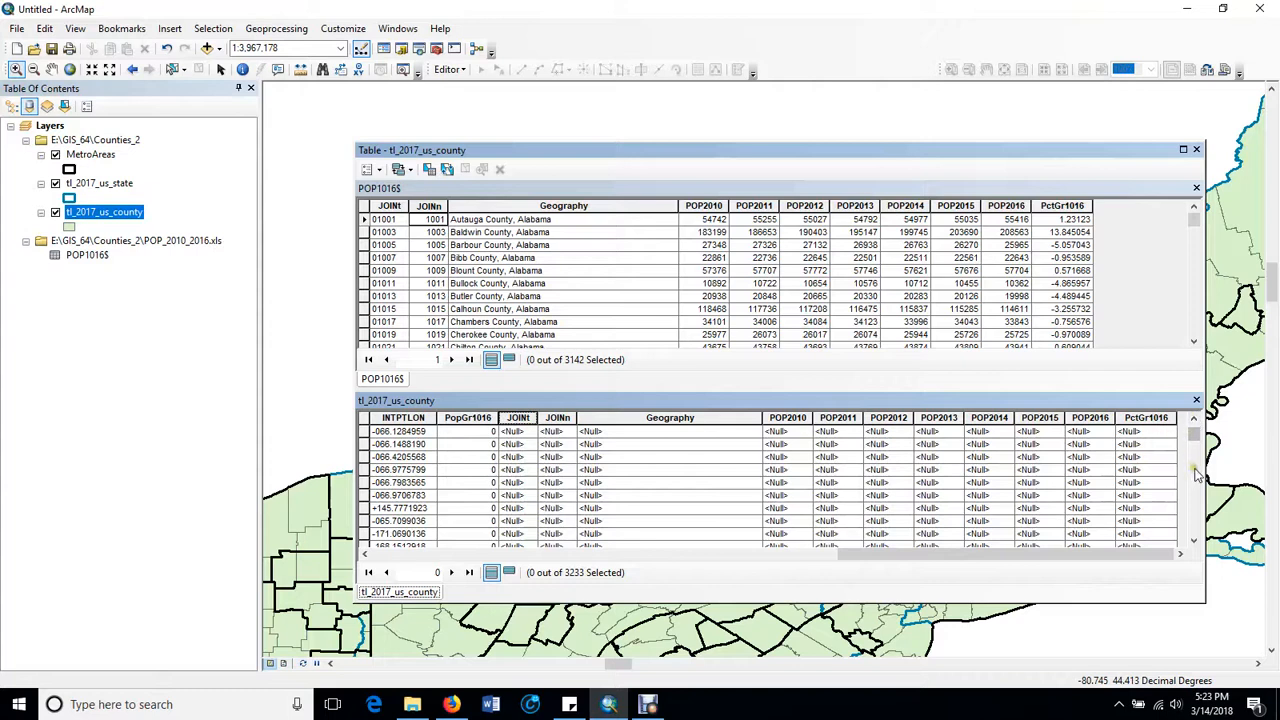
pyautogui.click(1194, 465)
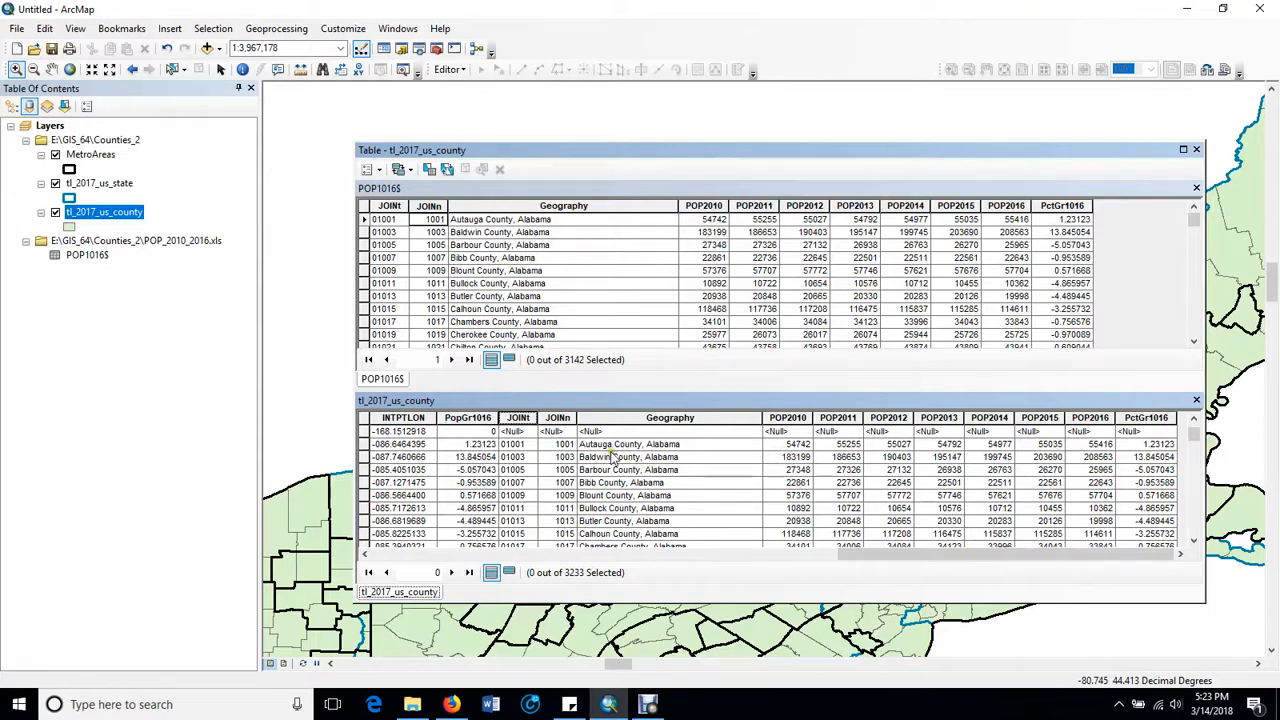
pyautogui.moveTo(852, 560); pyautogui.dragTo(447, 548)
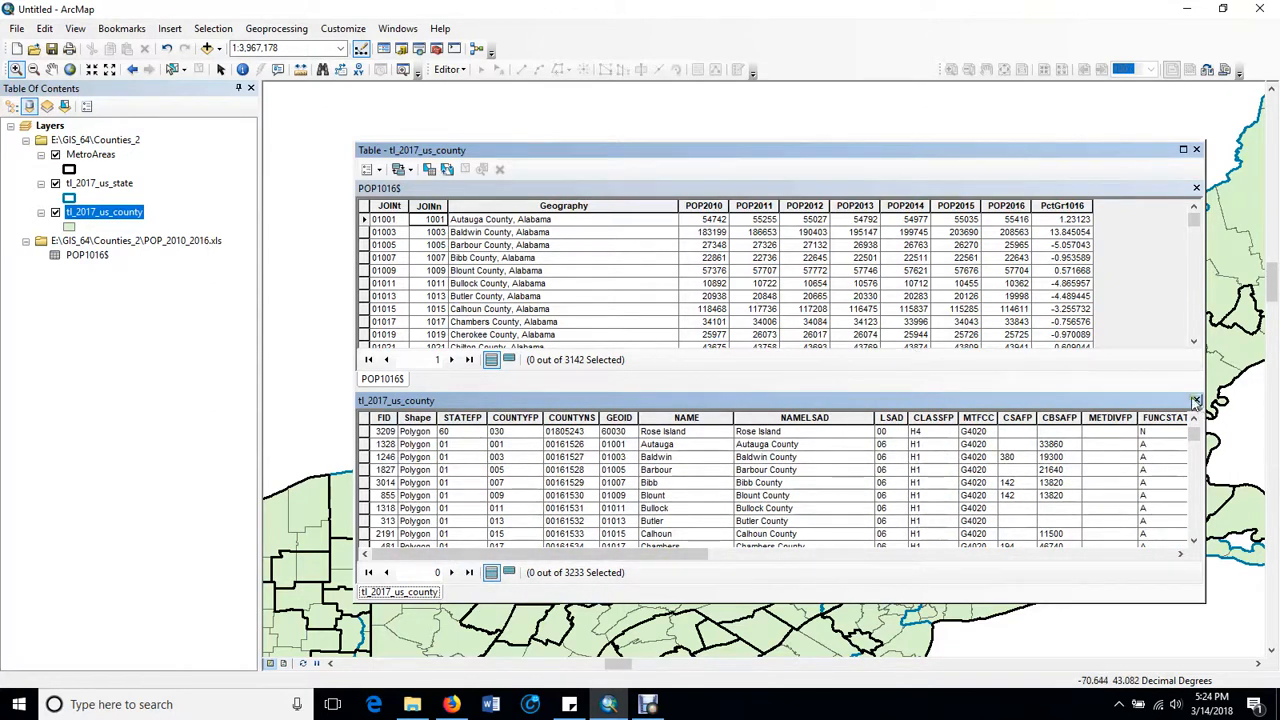
pyautogui.click(1197, 151)
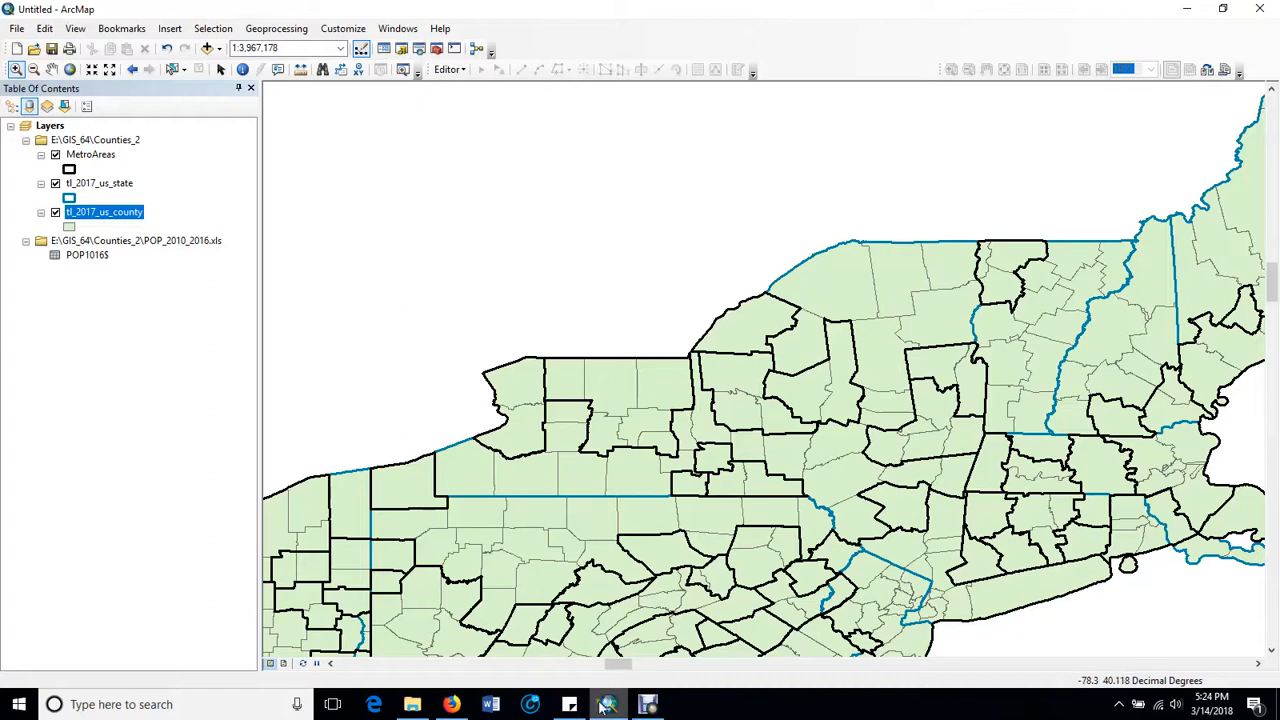
# - Open EducAttain_5yr_2009.xls from the Counties_2 folder, review the EdAttain_2009 sheet's columns, then close the workbook and return to ArcMap
pyautogui.click(412, 704)
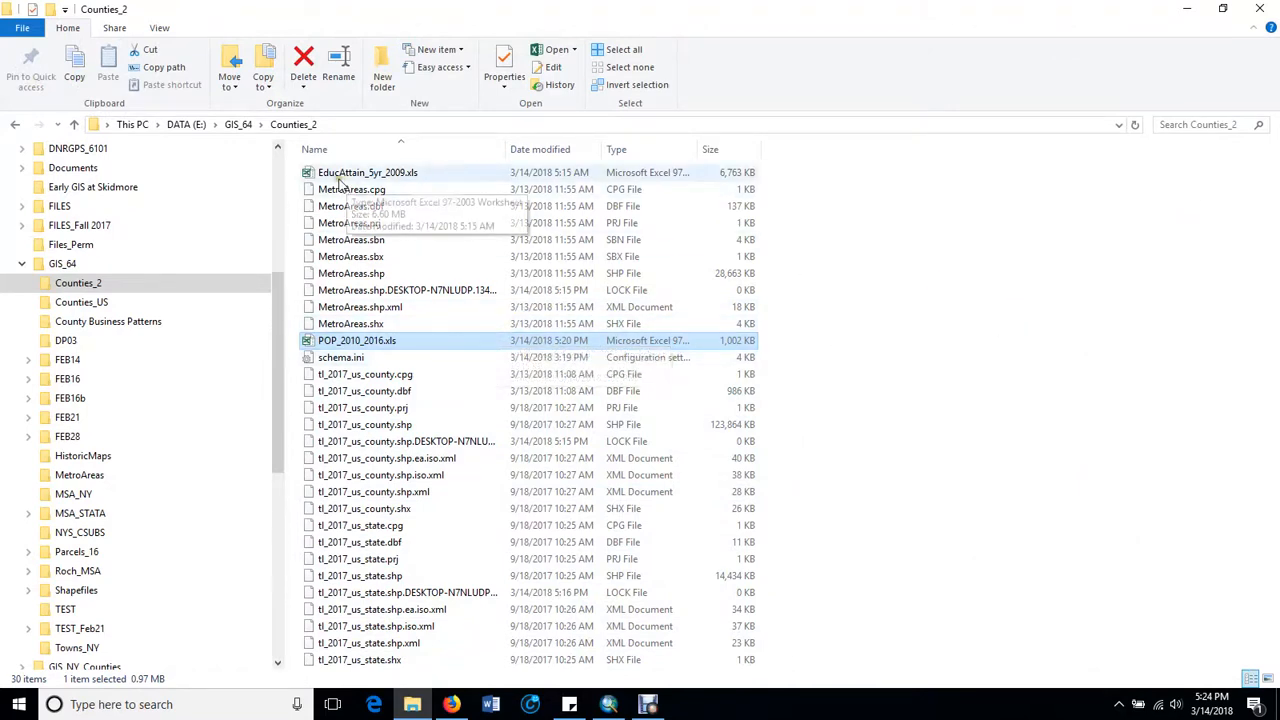
pyautogui.doubleClick(362, 176)
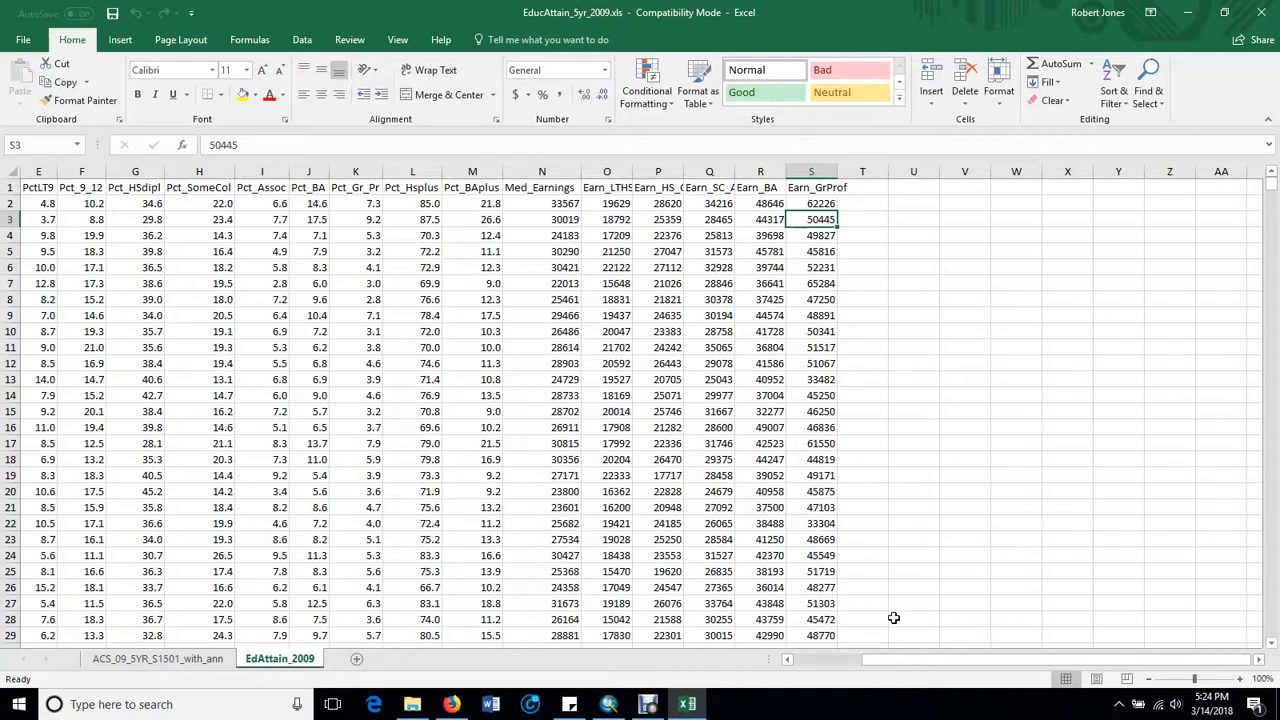
pyautogui.moveTo(967, 664); pyautogui.dragTo(857, 660)
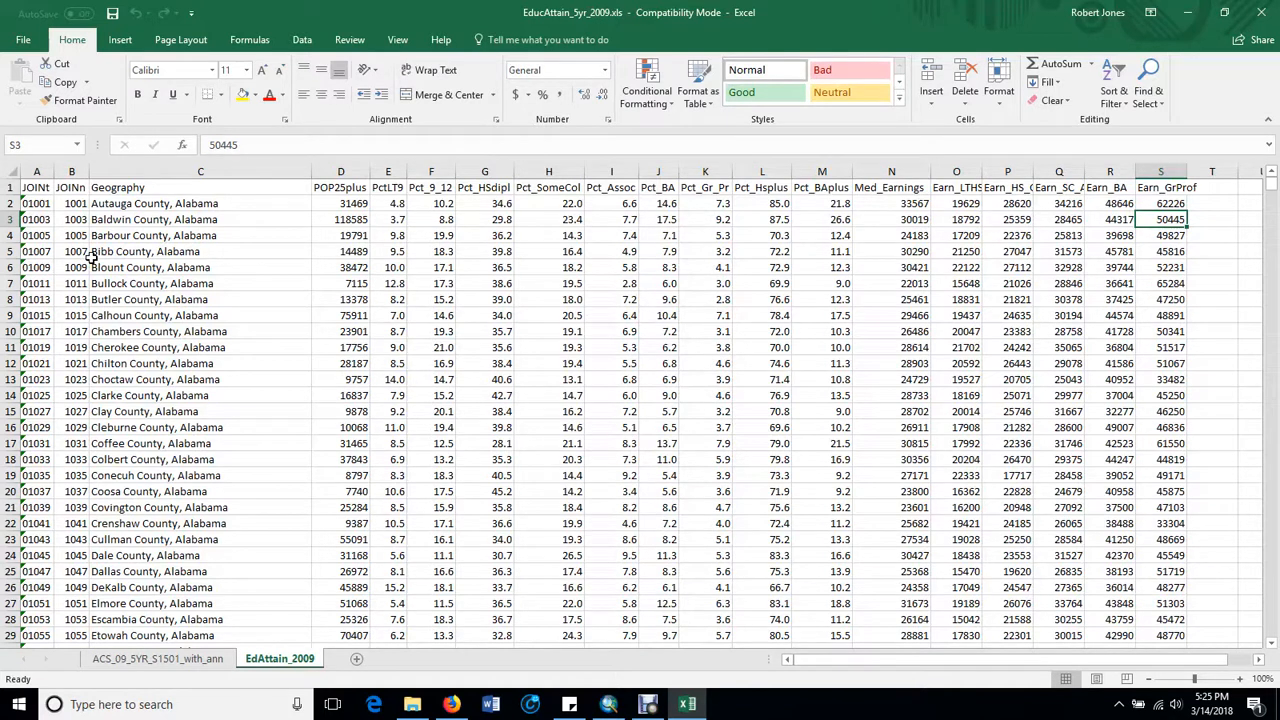
pyautogui.click(1265, 15)
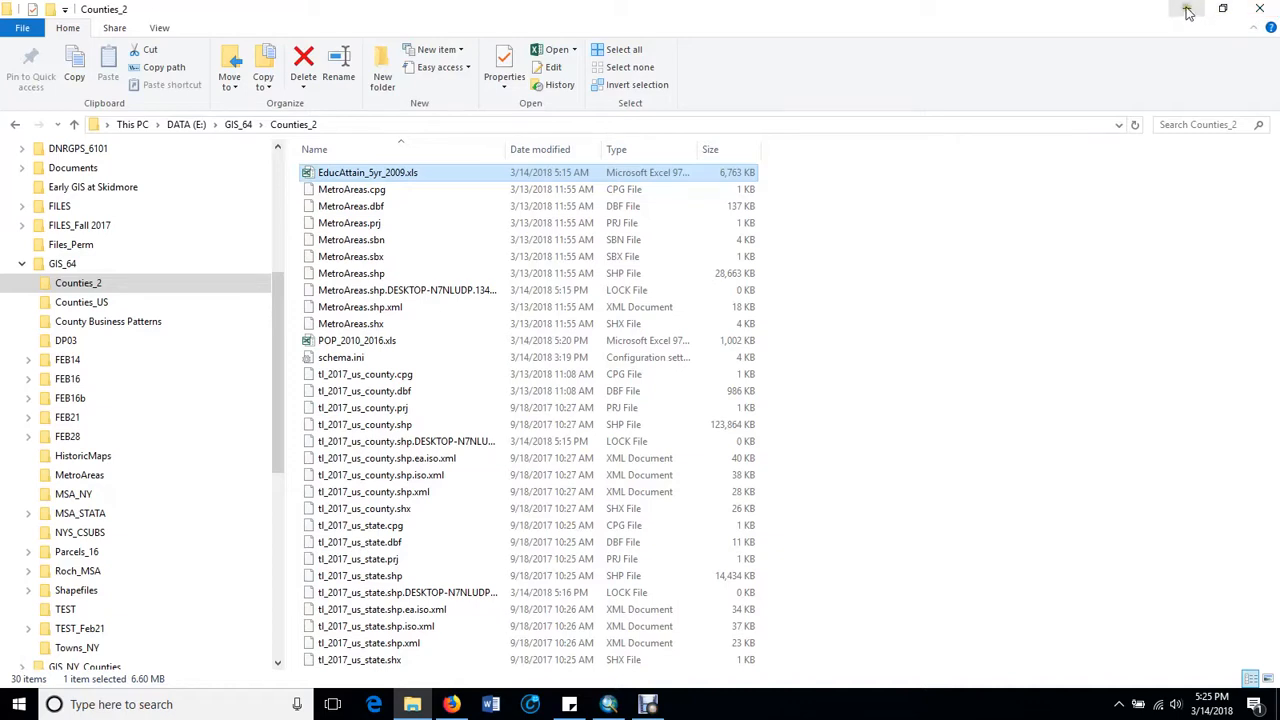
pyautogui.click(1188, 10)
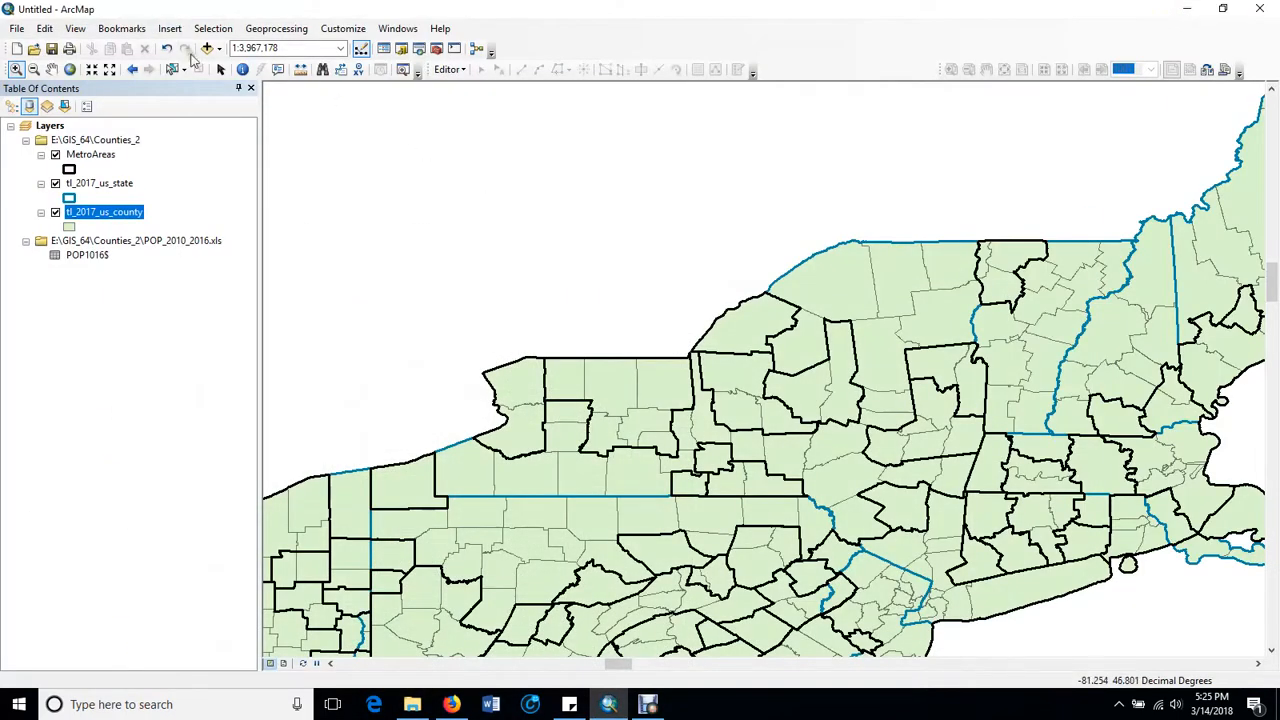
# - Add the EdAttain_2009$ sheet from EducAttain_5yr_2009.xls in the Counties_2 folder to the map as a table
pyautogui.click(221, 52)
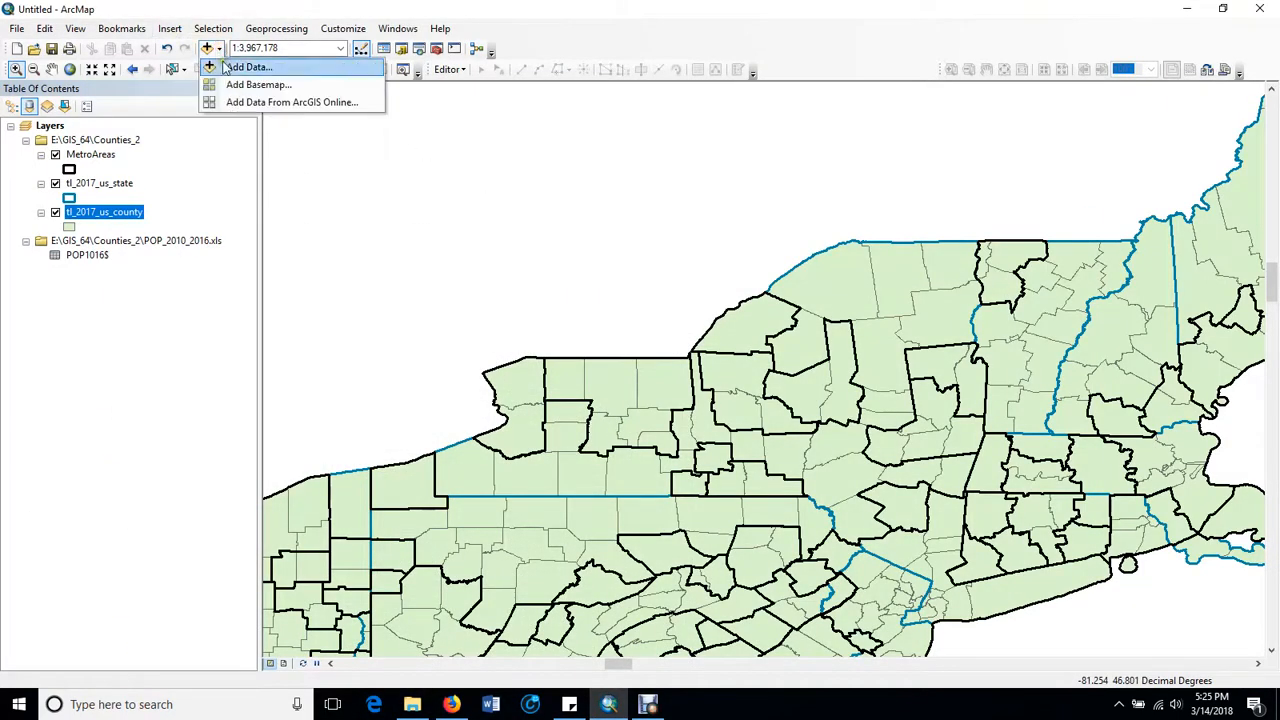
pyautogui.click(248, 89)
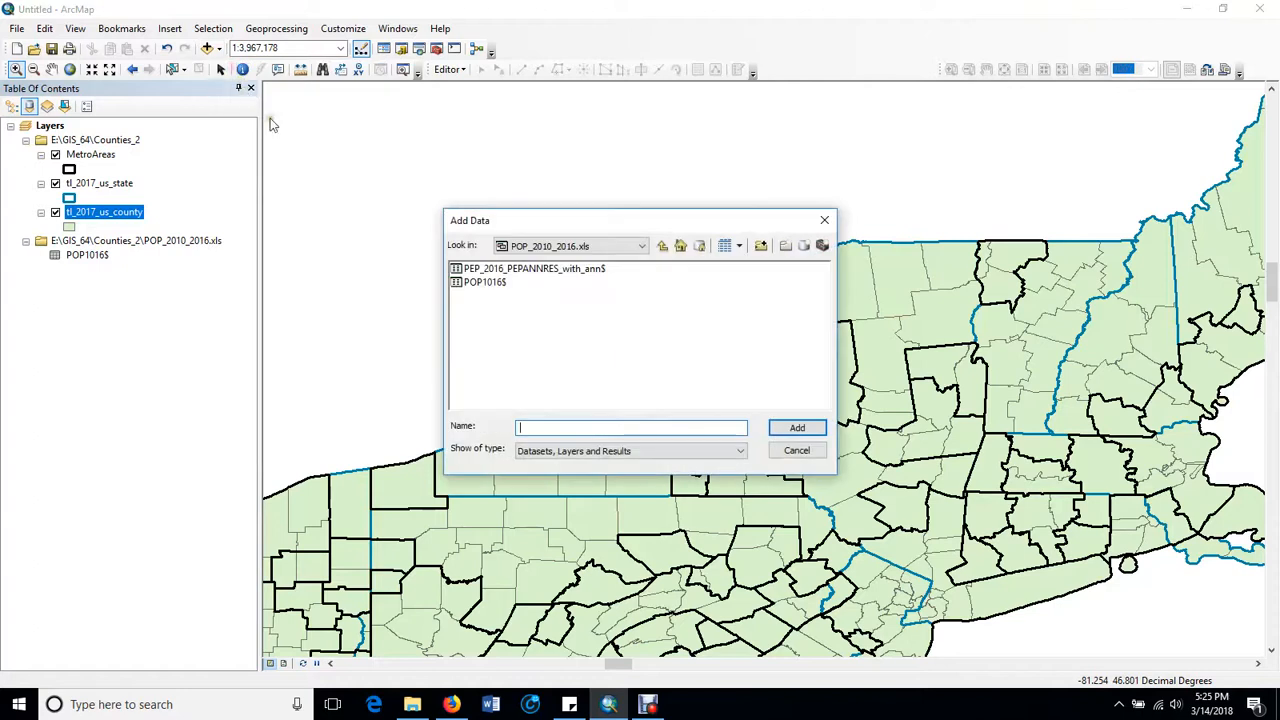
pyautogui.click(661, 246)
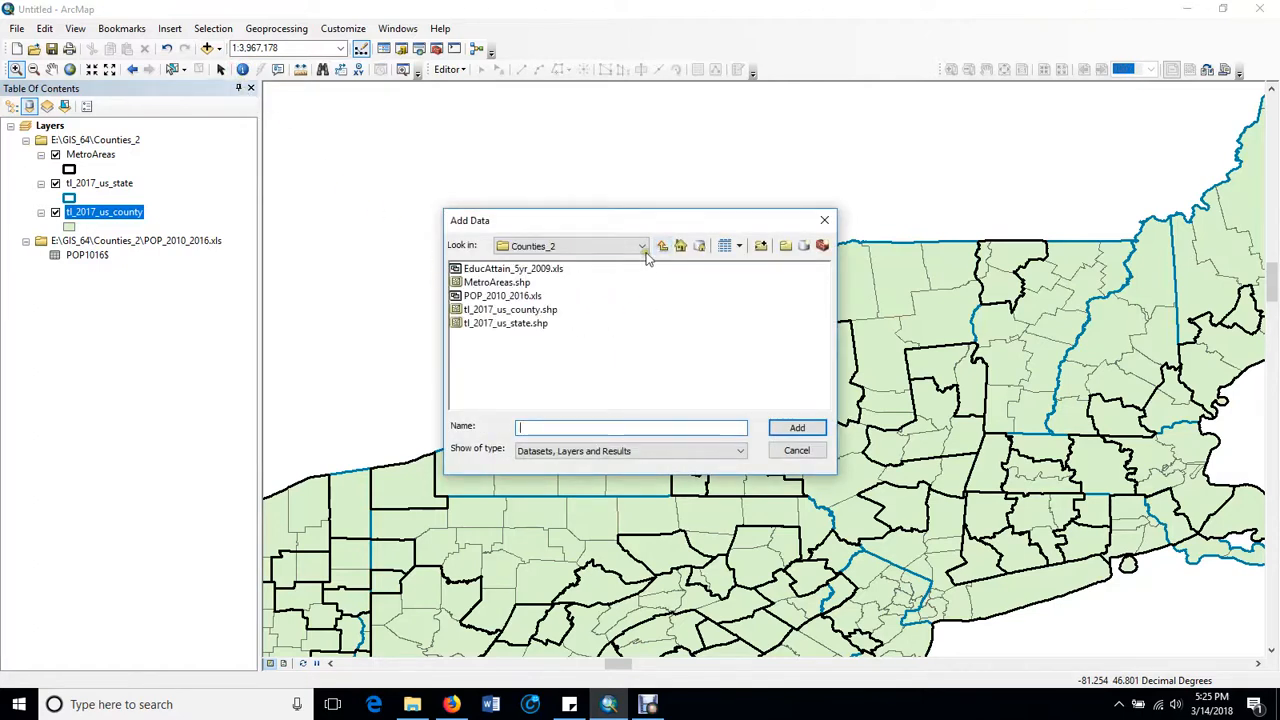
pyautogui.doubleClick(525, 269)
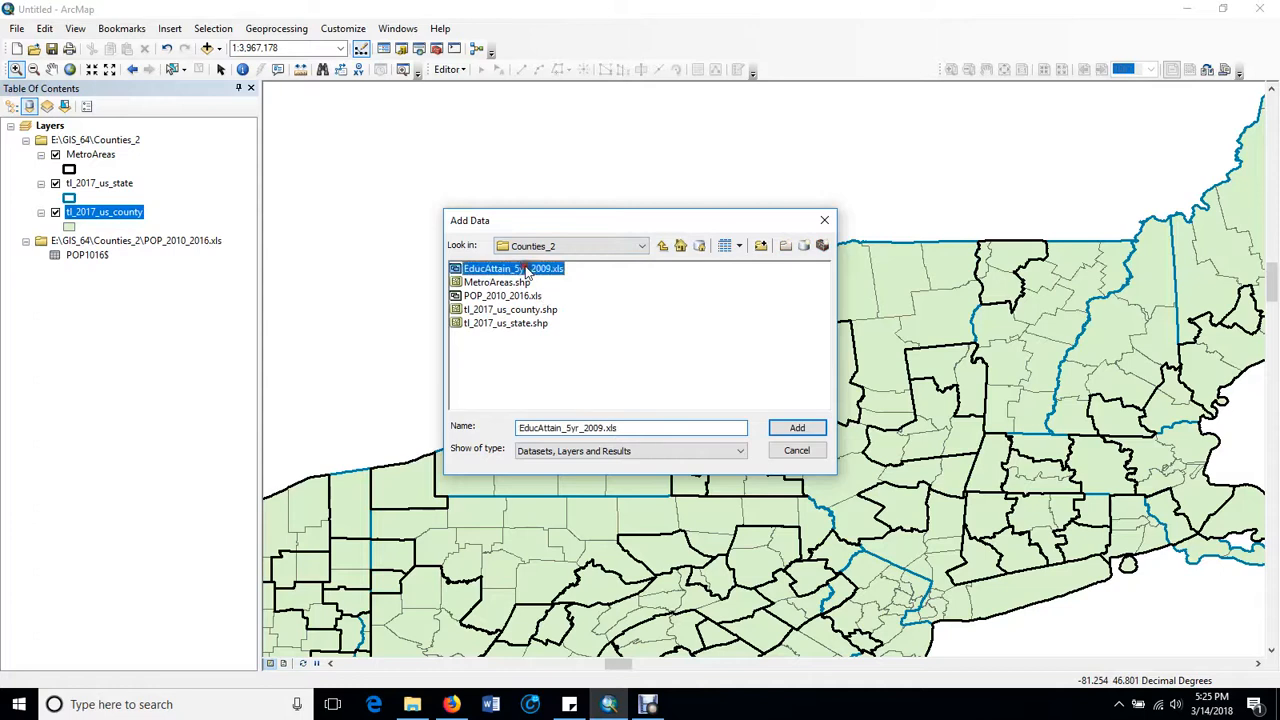
pyautogui.click(505, 285)
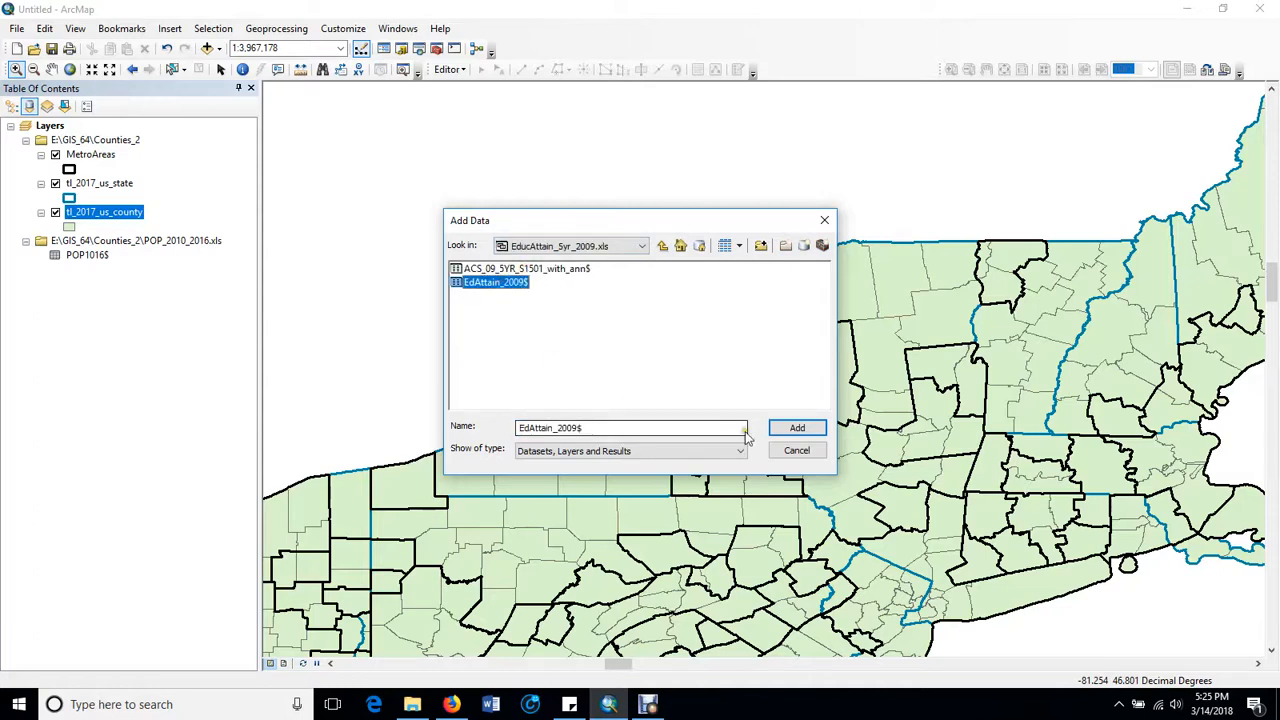
pyautogui.click(797, 429)
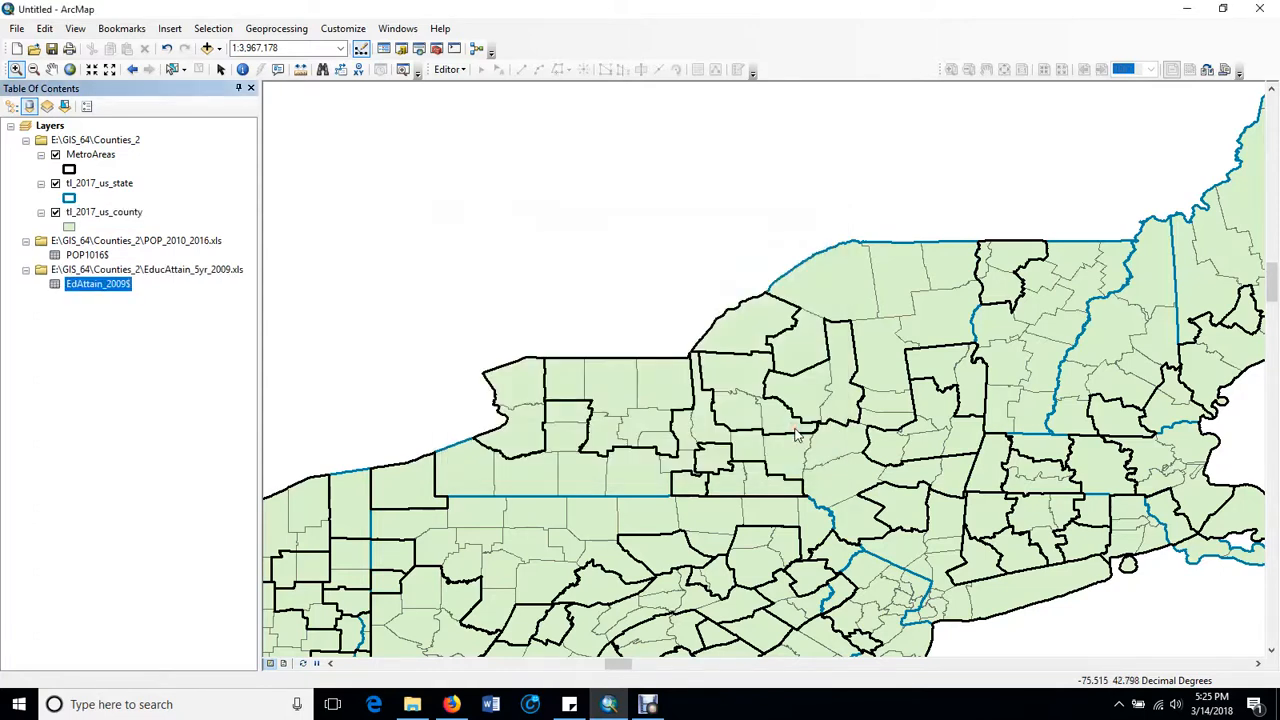
# - Join the EdAttain_2009$ table to the tl_2017_us_county layer, matching GEOID to JOINt and keeping all records
pyautogui.rightClick(128, 217)
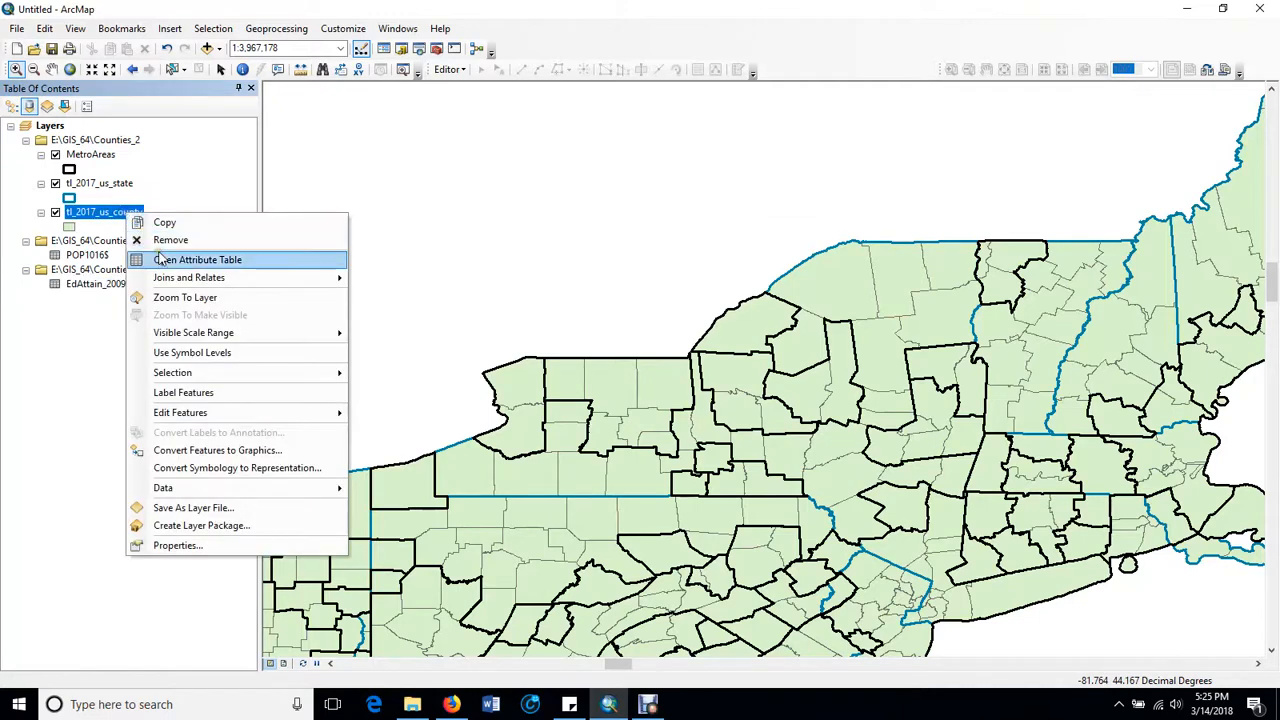
pyautogui.moveTo(330, 279)
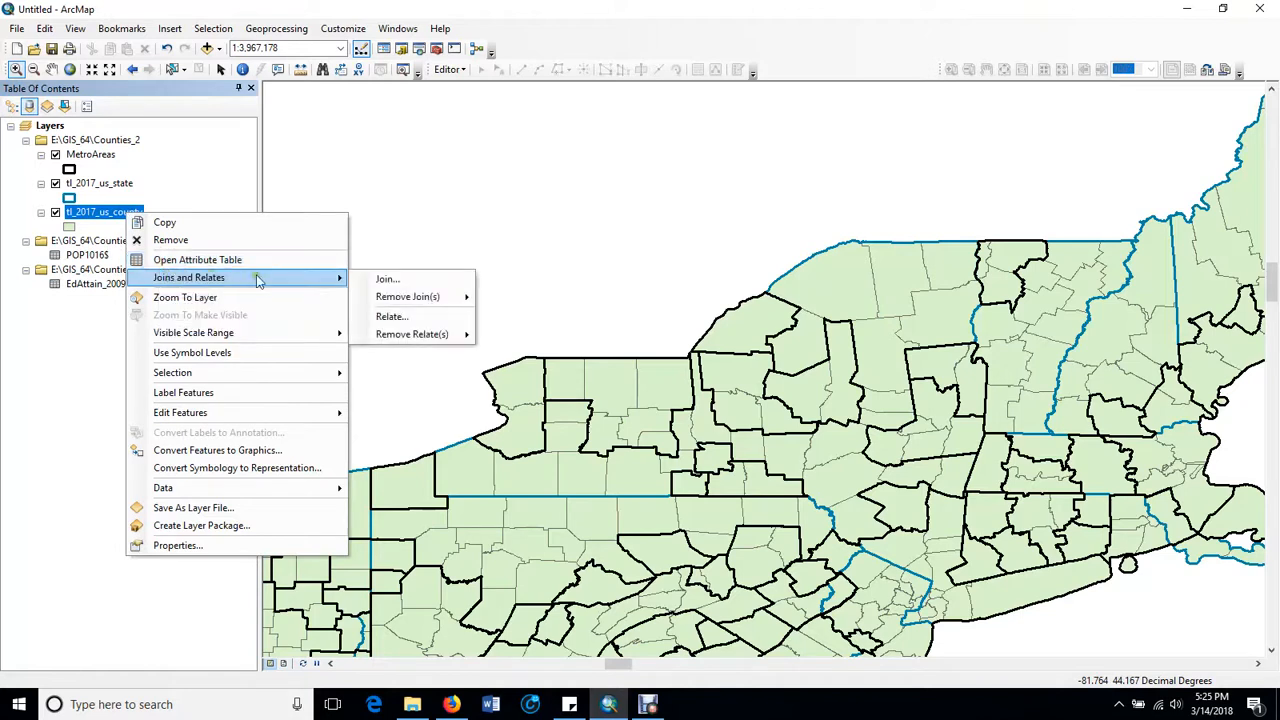
pyautogui.click(398, 283)
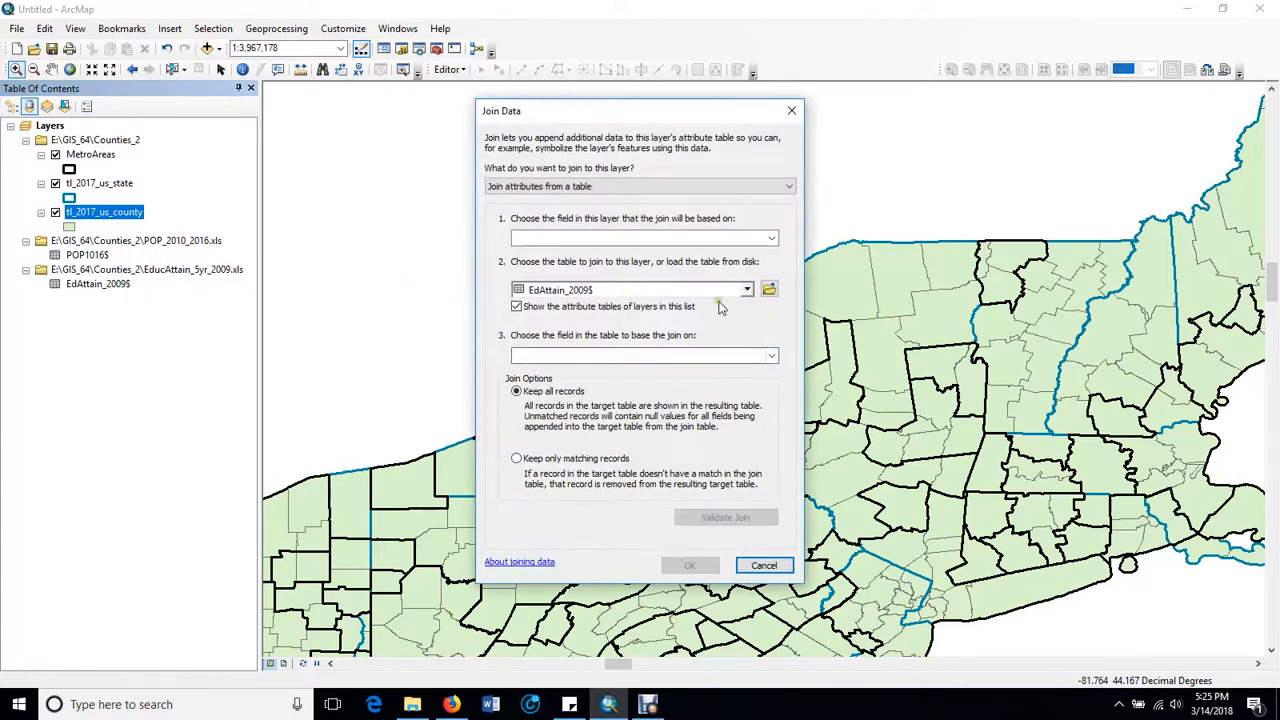
pyautogui.click(755, 240)
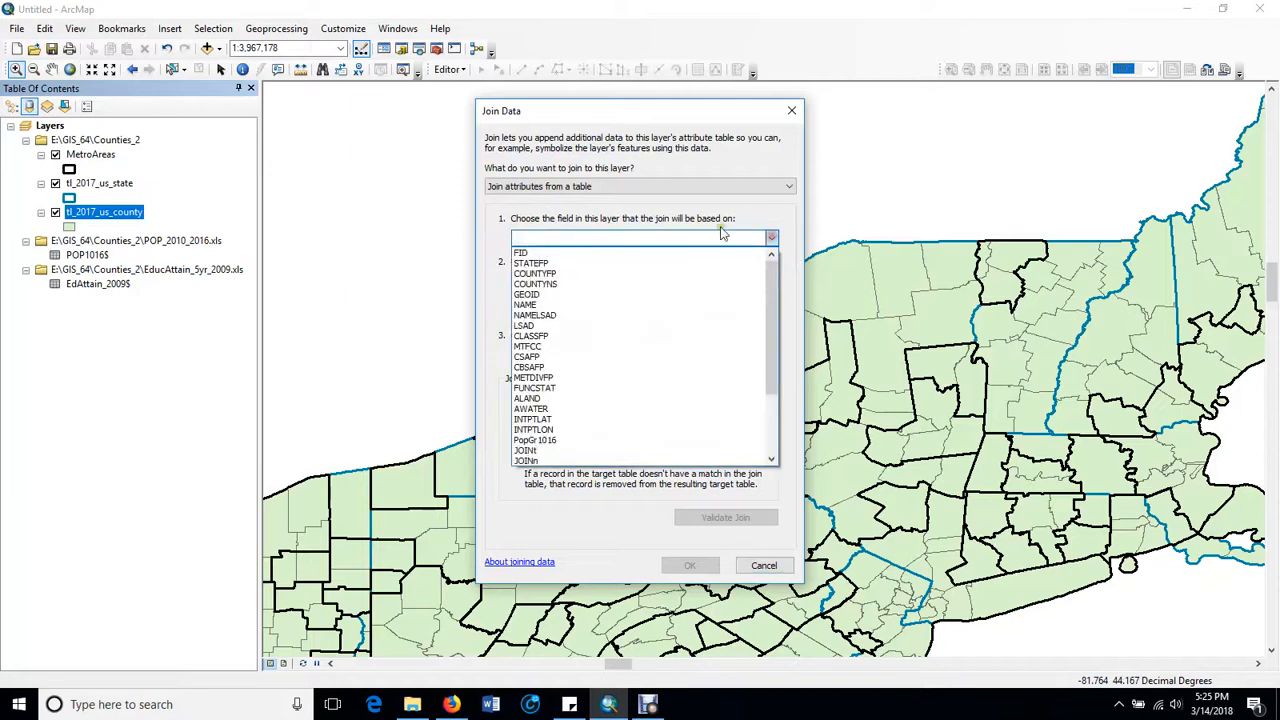
pyautogui.click(530, 295)
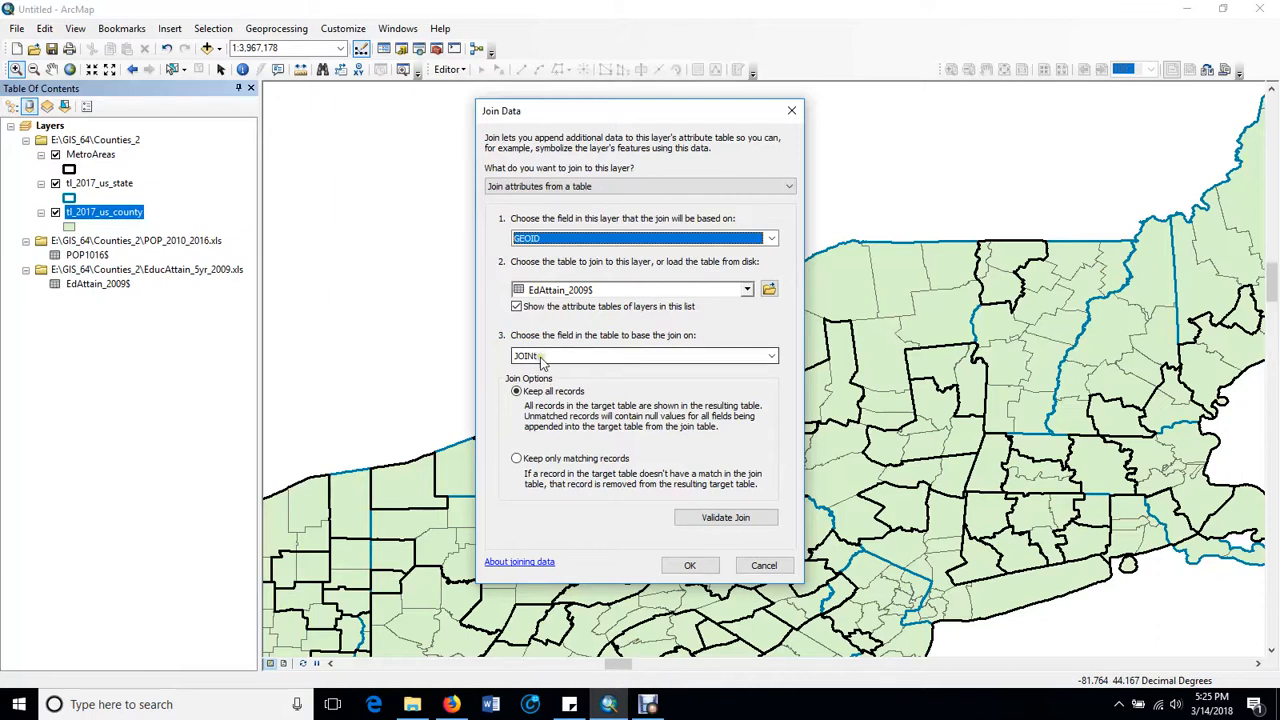
pyautogui.click(693, 566)
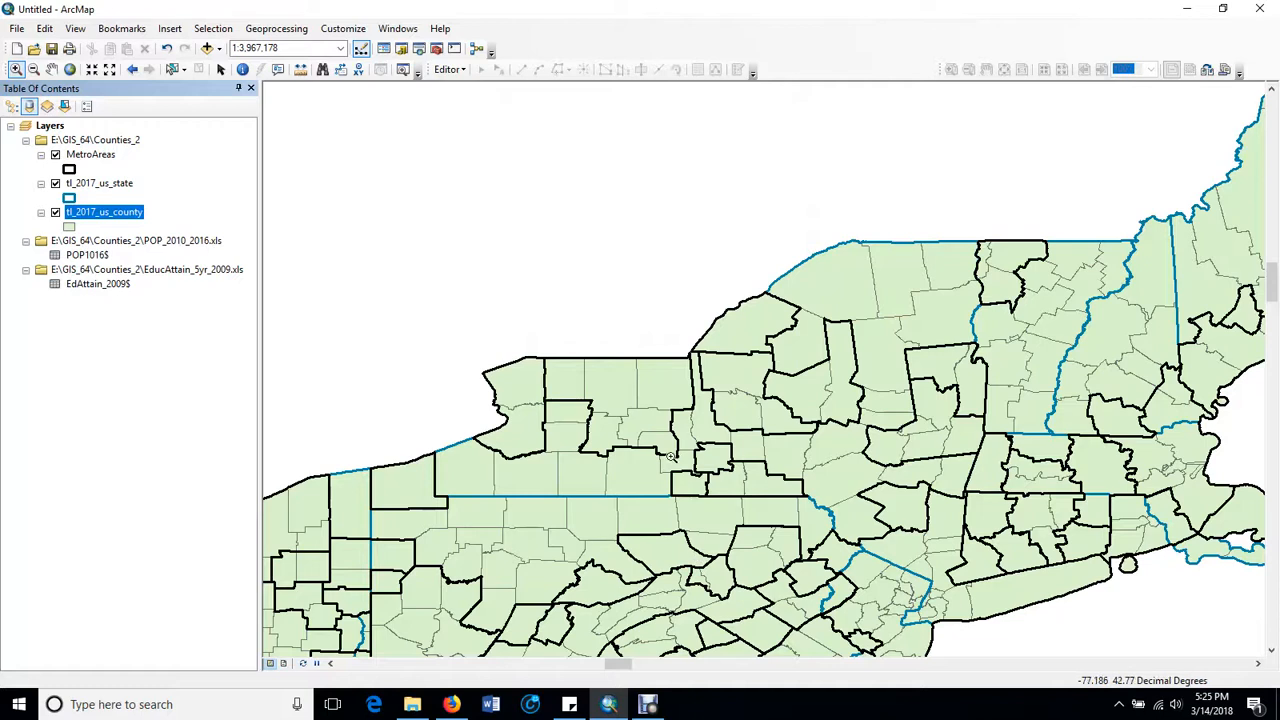
# - Review the educational attainment and earnings fields at the far end of the tl_2017_us_county attribute table, and close the table window
pyautogui.rightClick(133, 222)
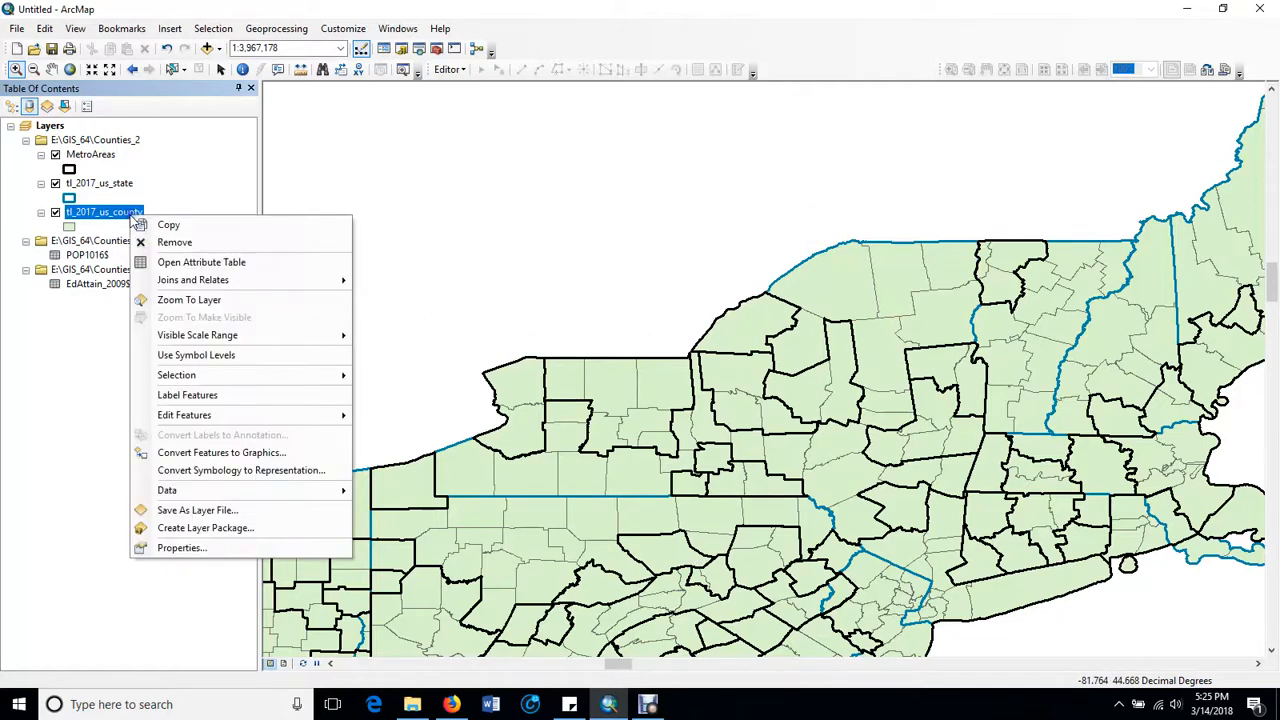
pyautogui.click(166, 262)
pyautogui.moveTo(490, 556); pyautogui.dragTo(1080, 596)
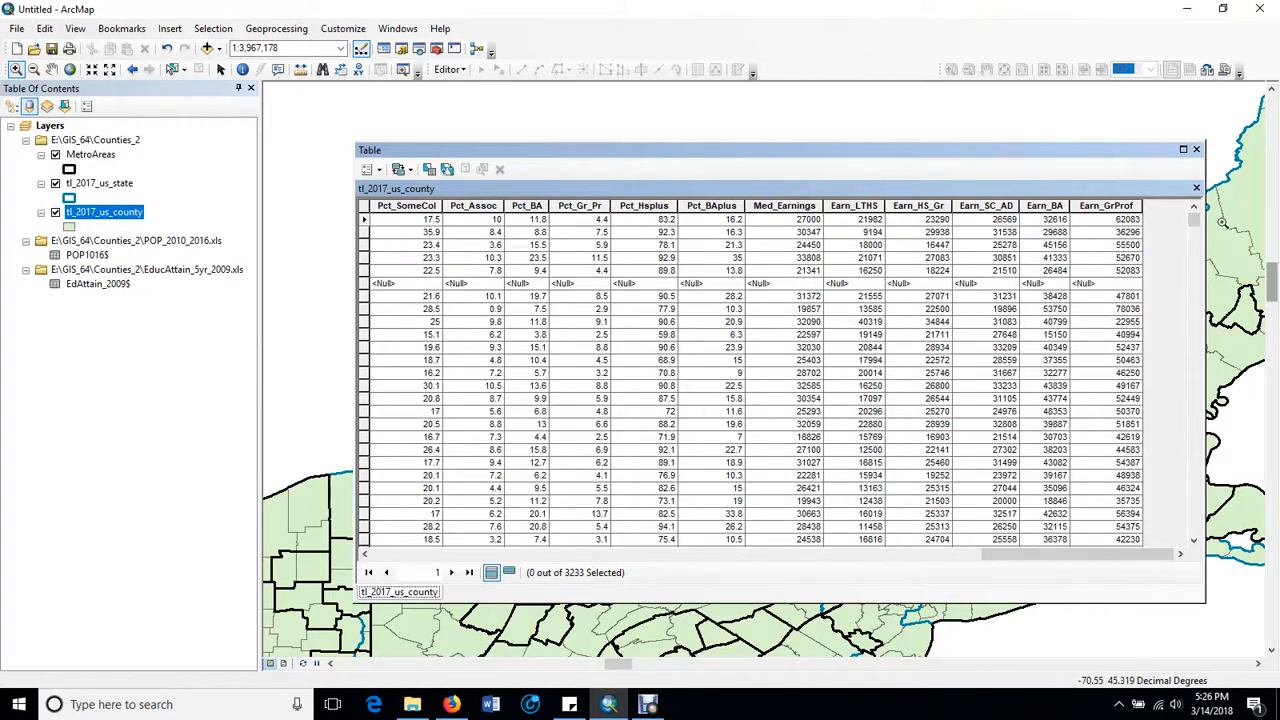
pyautogui.click(1196, 150)
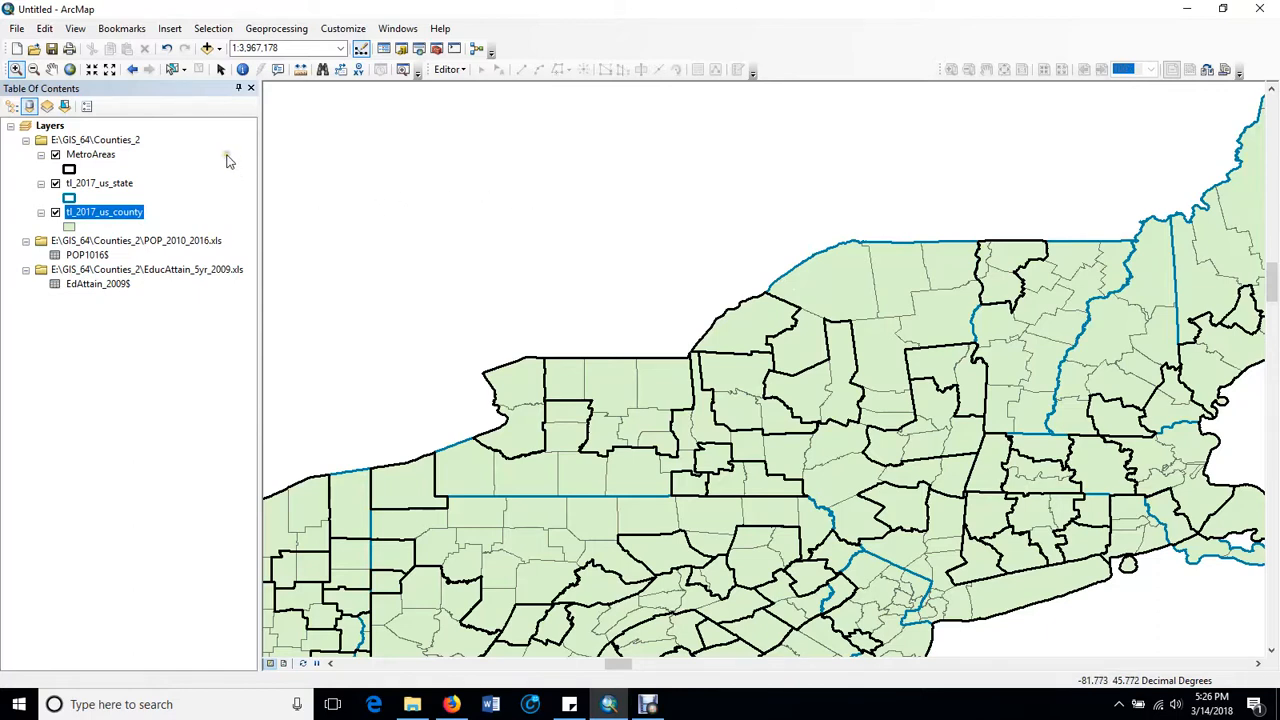
# - Reopen the tl_2017_us_county attribute table, examine the original county, joined population and education fields in sequence, and close it
pyautogui.rightClick(137, 218)
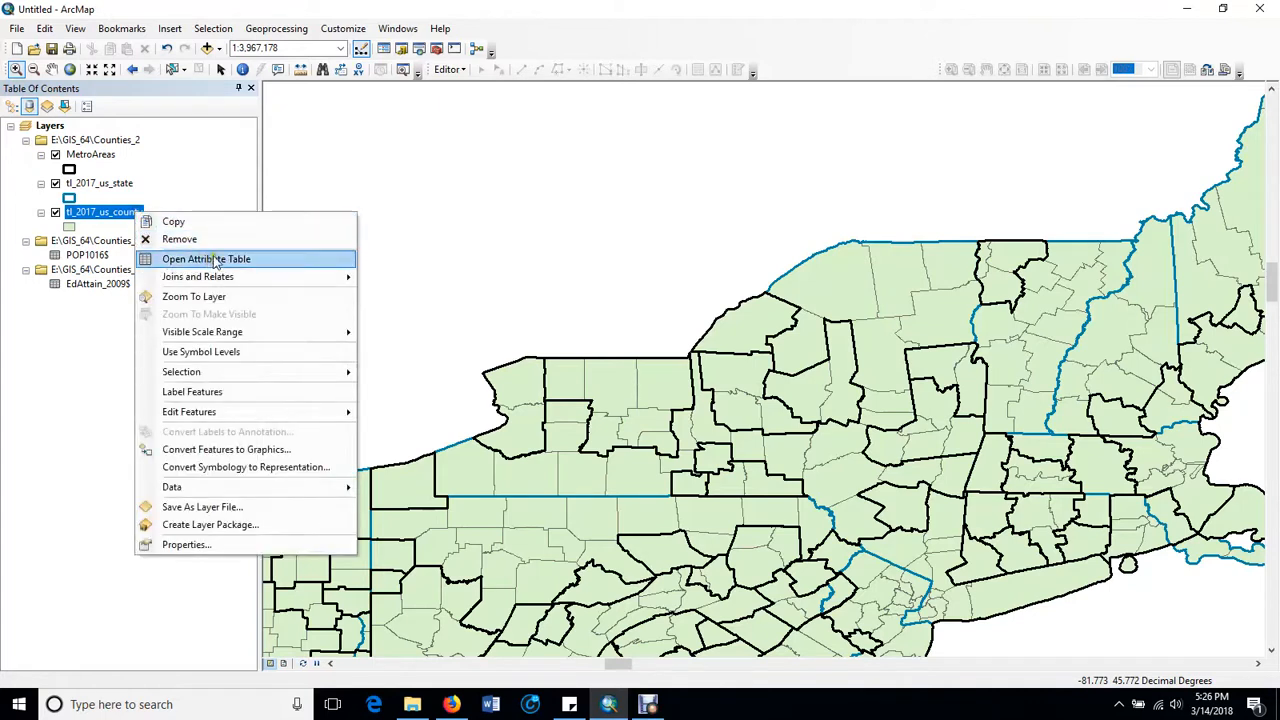
pyautogui.click(215, 262)
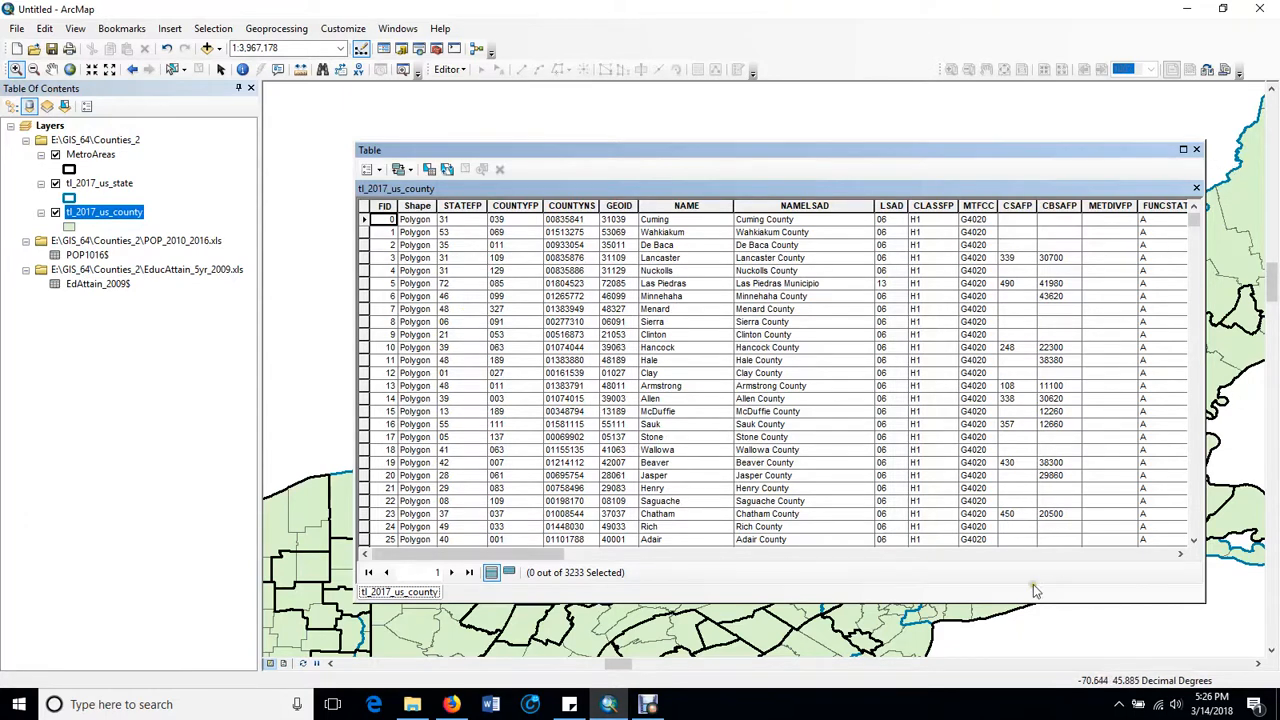
pyautogui.click(1047, 557)
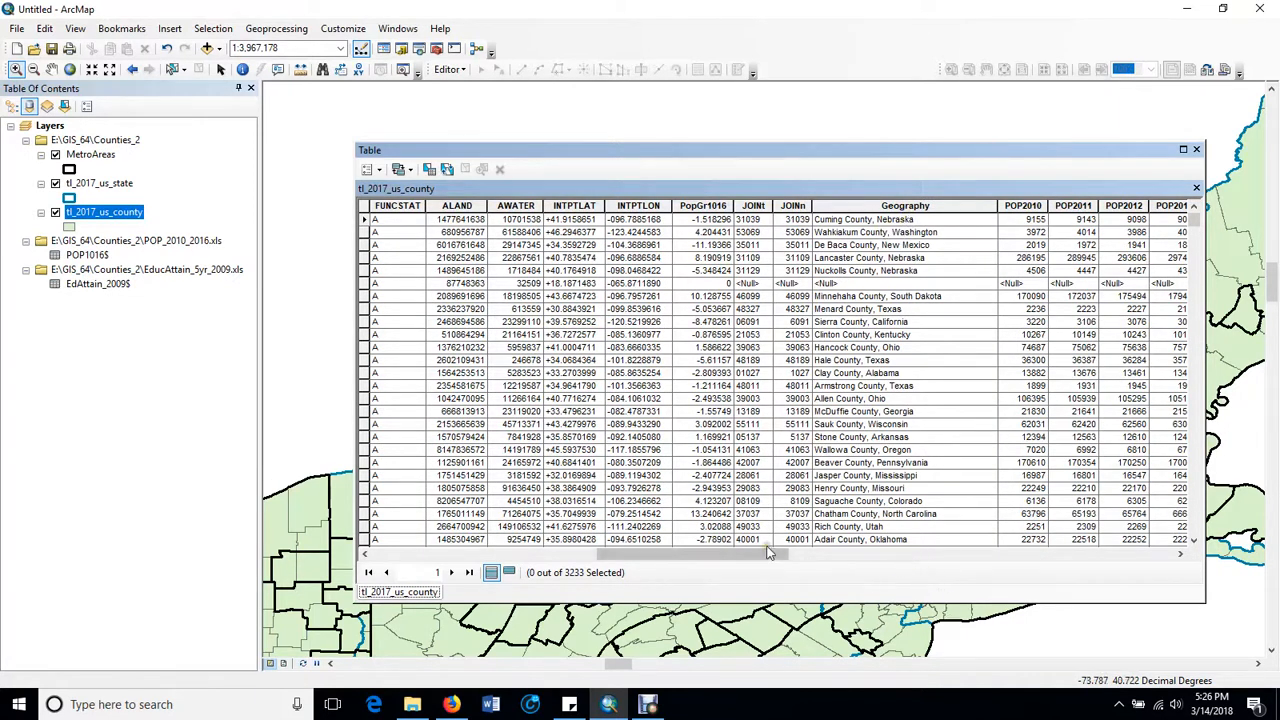
pyautogui.moveTo(760, 556); pyautogui.dragTo(924, 568)
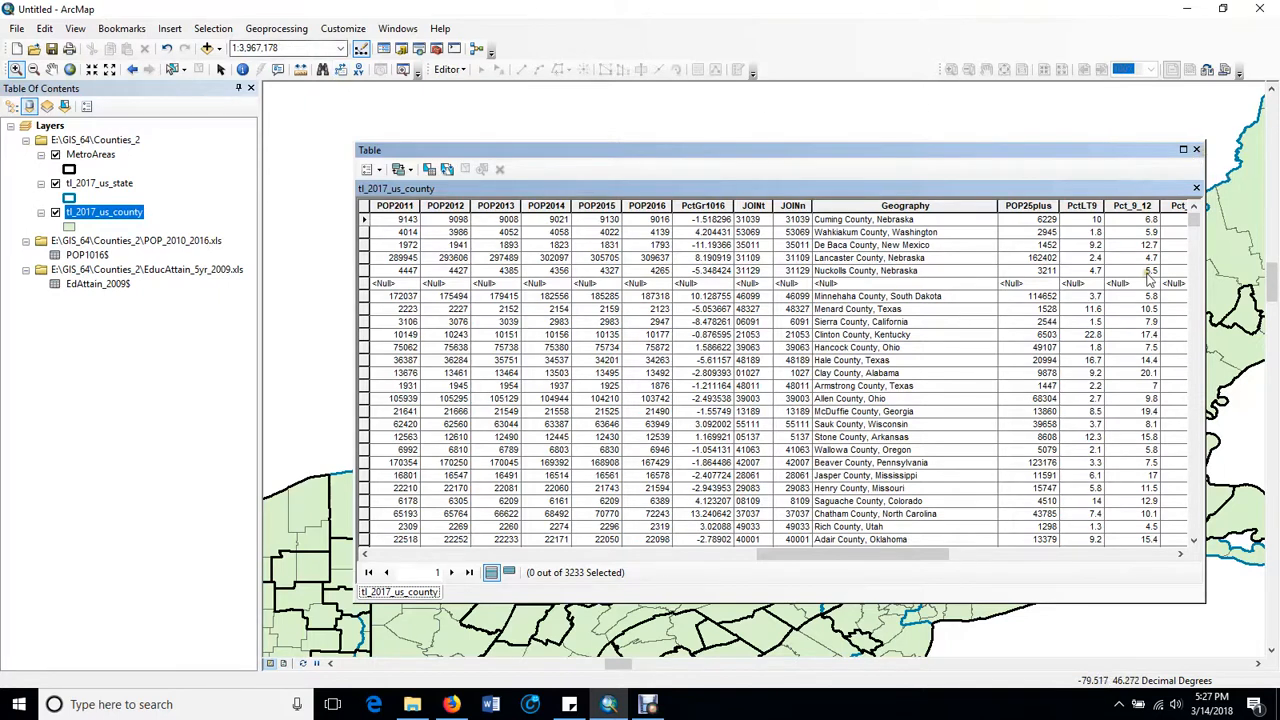
pyautogui.click(1197, 150)
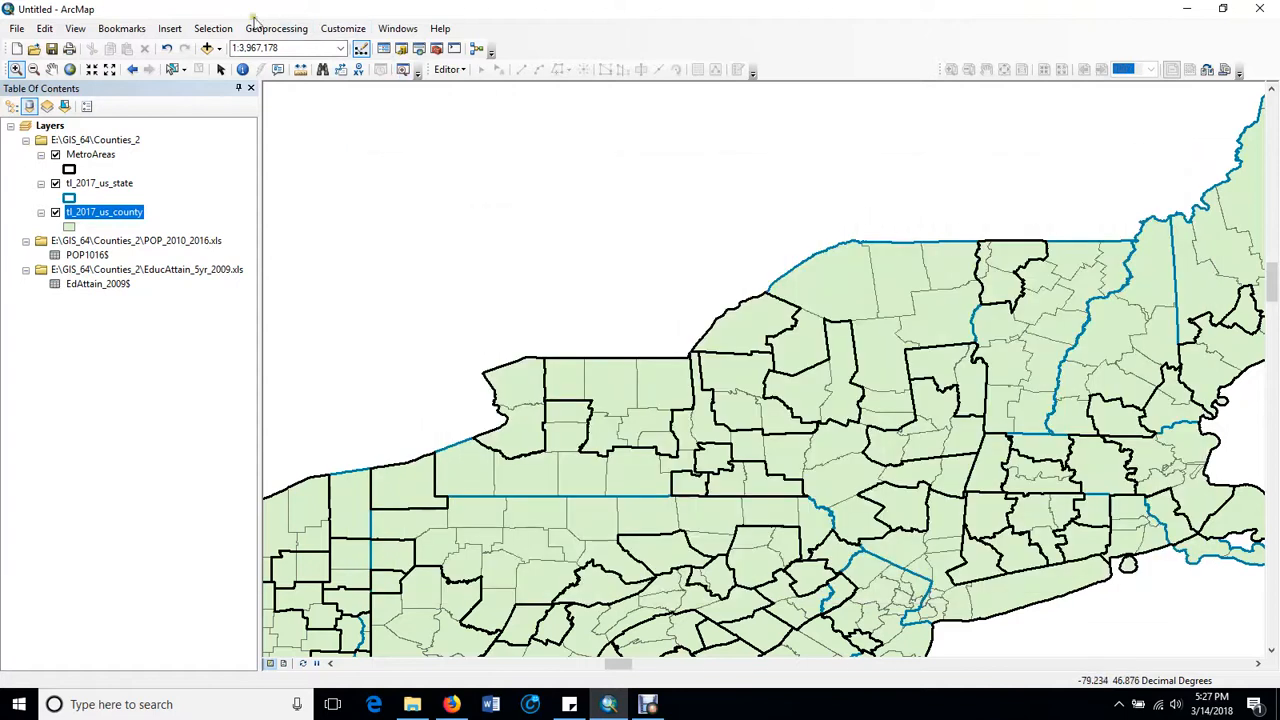
# - Select by attributes the tl_2017_us_county features whose STATEFP equals '36', as a new selection
pyautogui.click(222, 31)
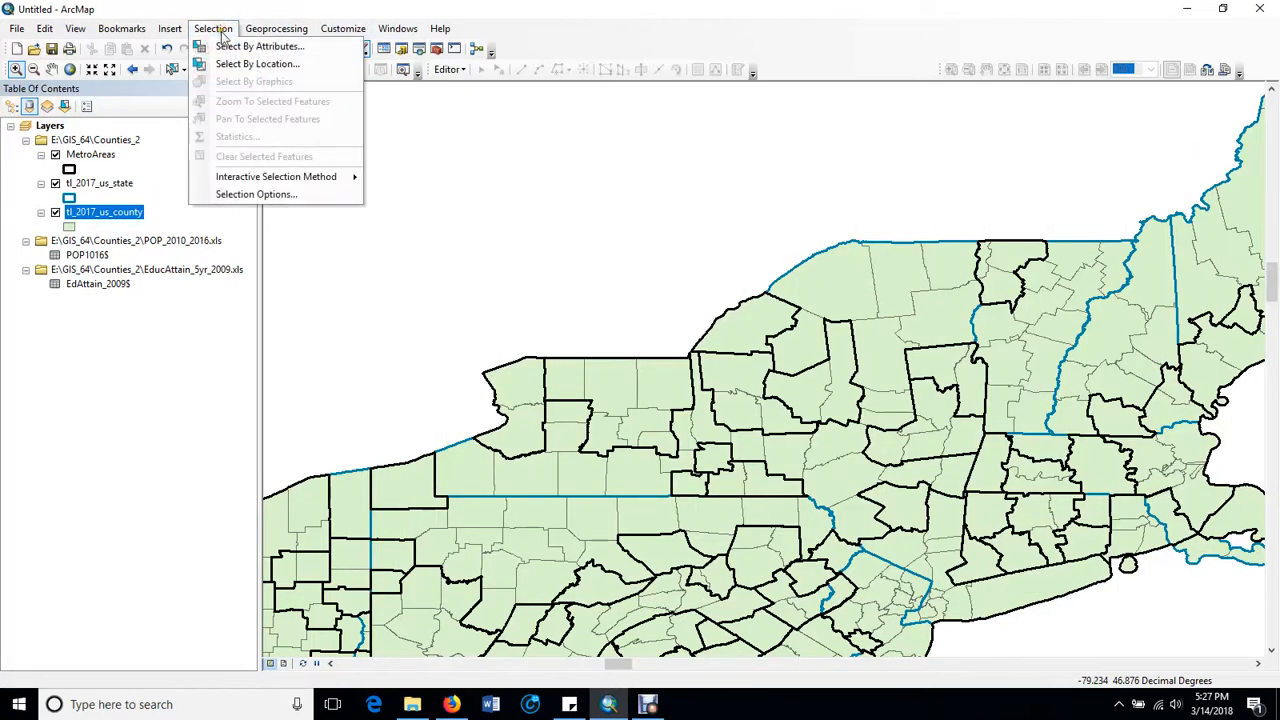
pyautogui.click(236, 47)
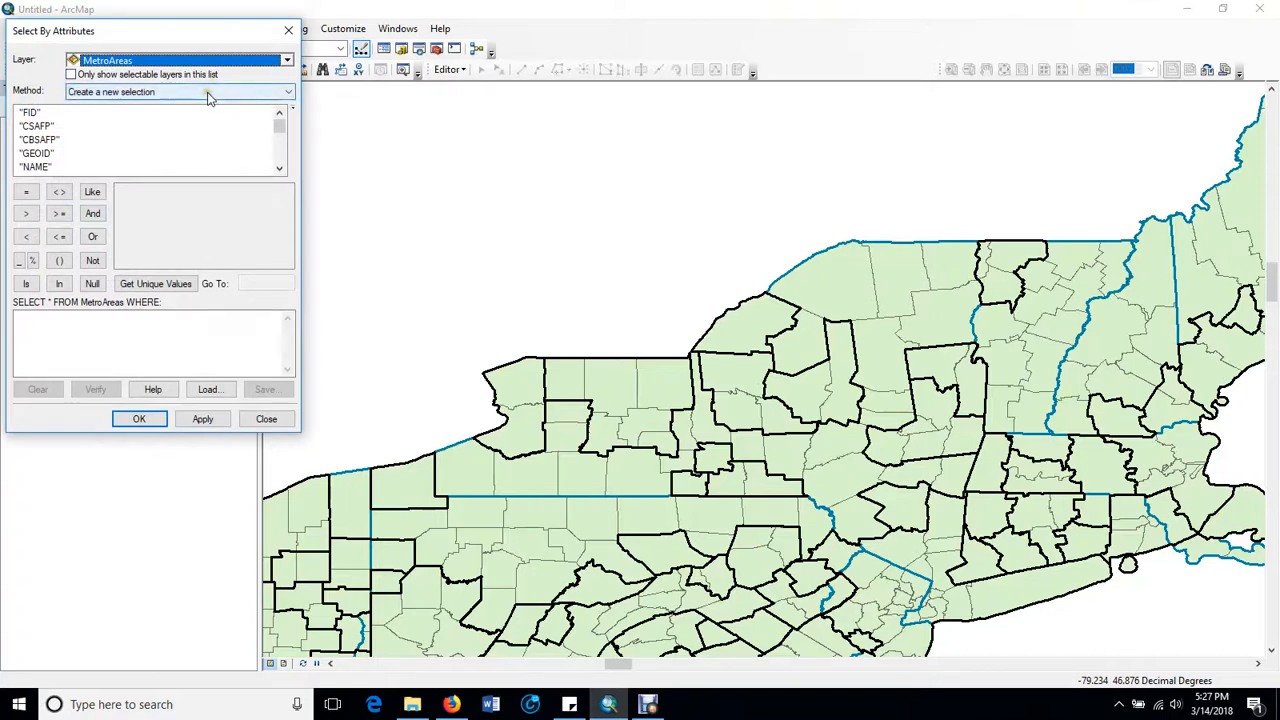
pyautogui.click(272, 62)
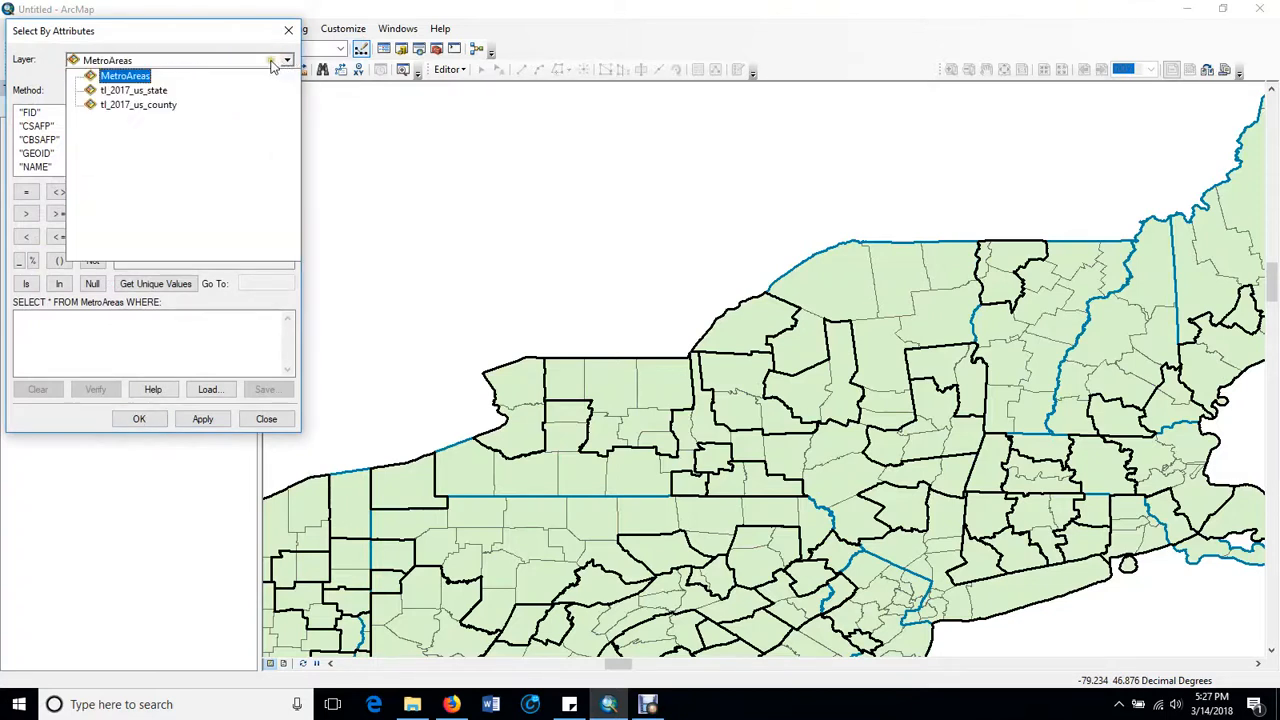
pyautogui.click(172, 105)
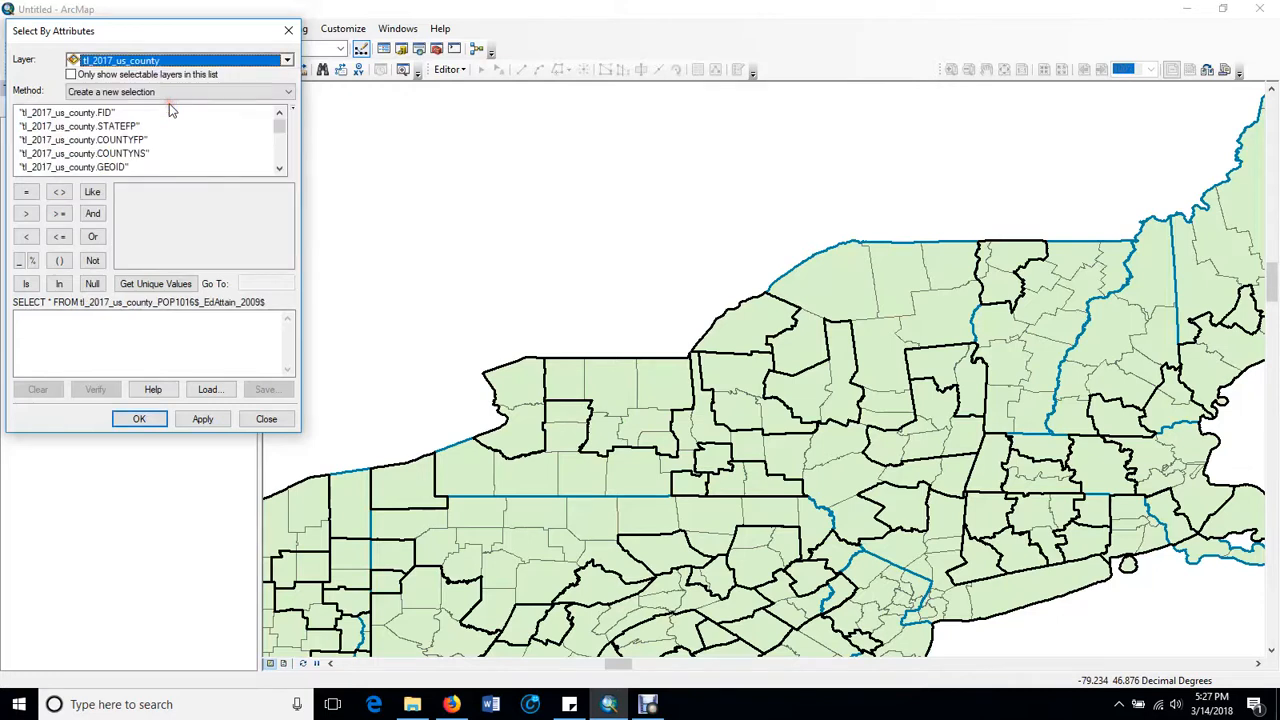
pyautogui.doubleClick(118, 127)
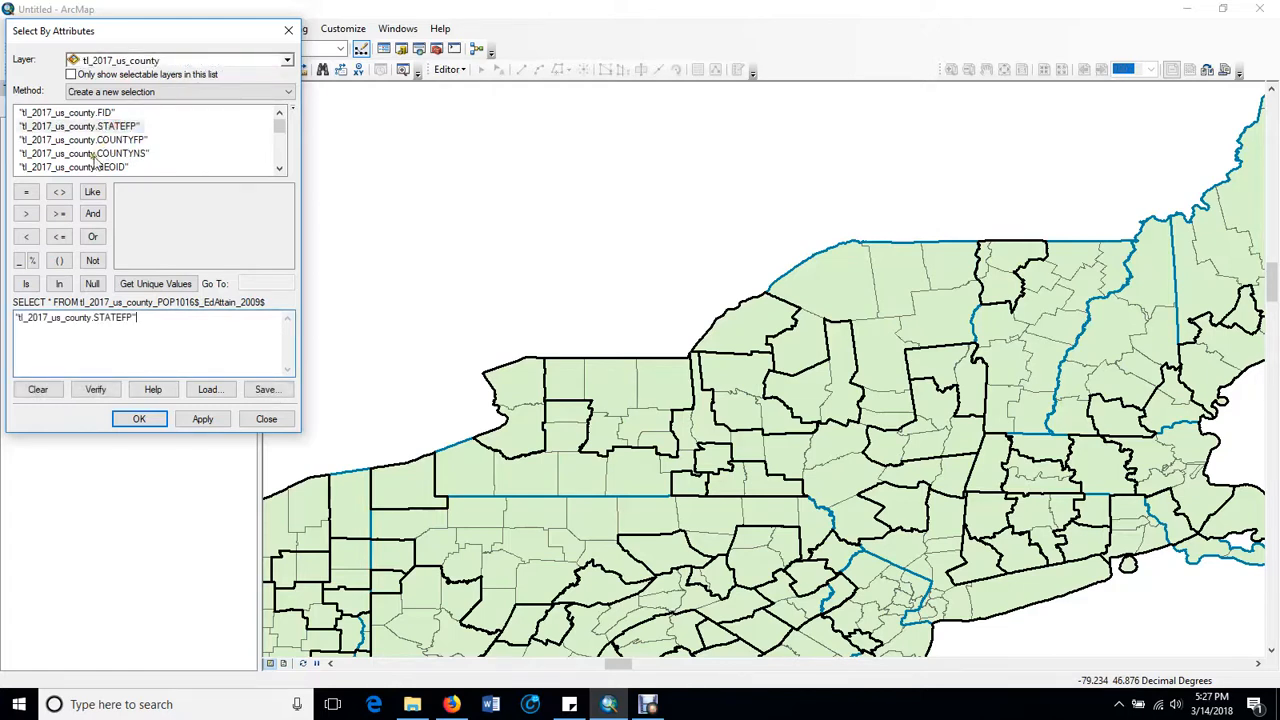
pyautogui.click(28, 193)
pyautogui.click(157, 285)
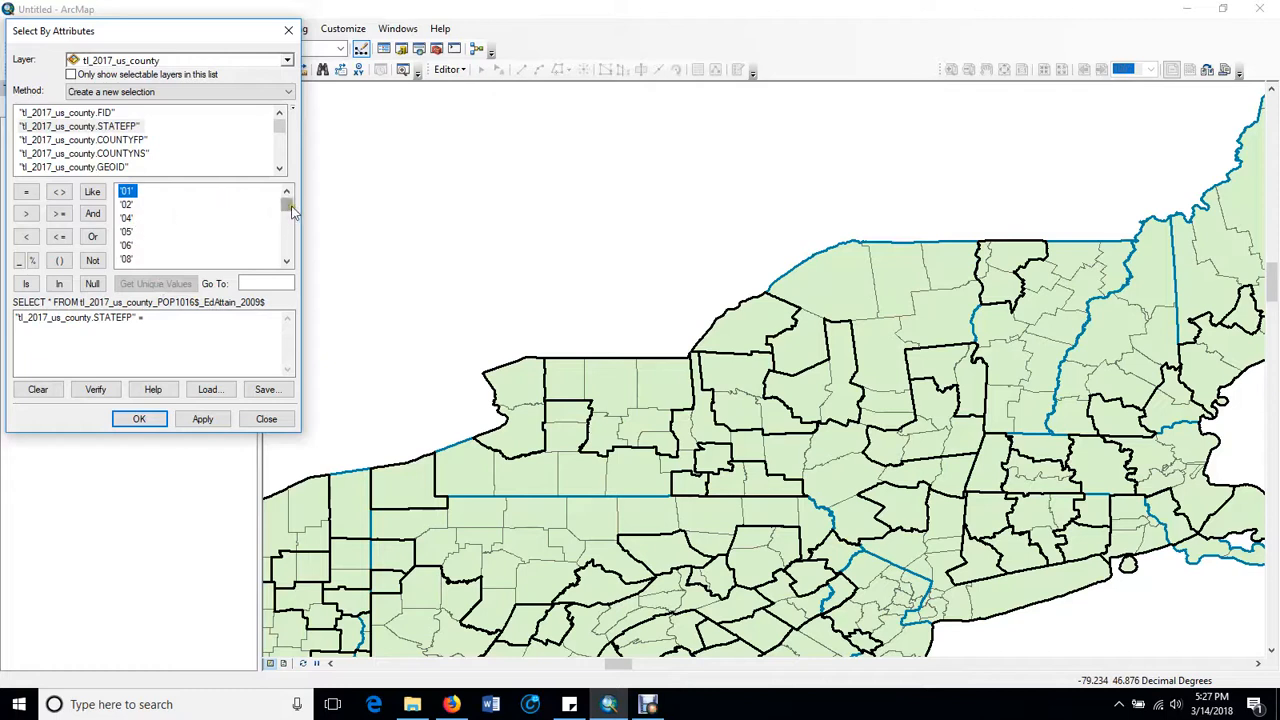
pyautogui.moveTo(286, 205); pyautogui.dragTo(285, 232)
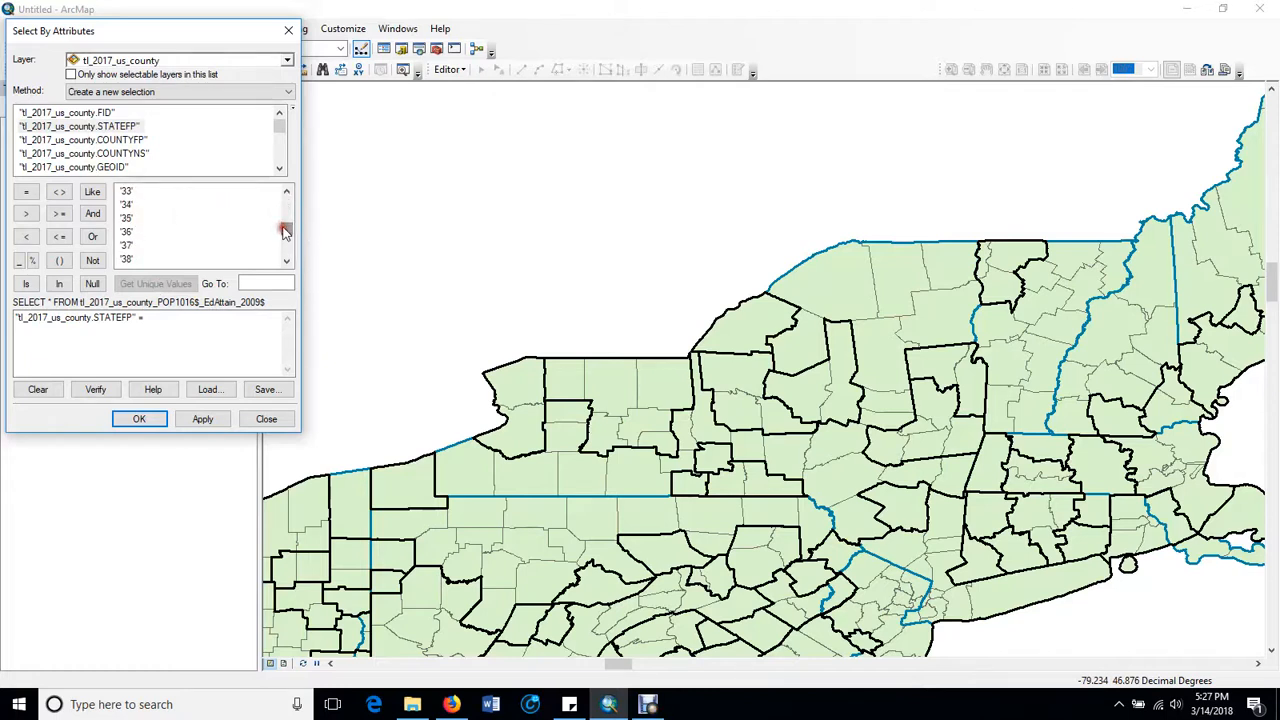
pyautogui.doubleClick(127, 233)
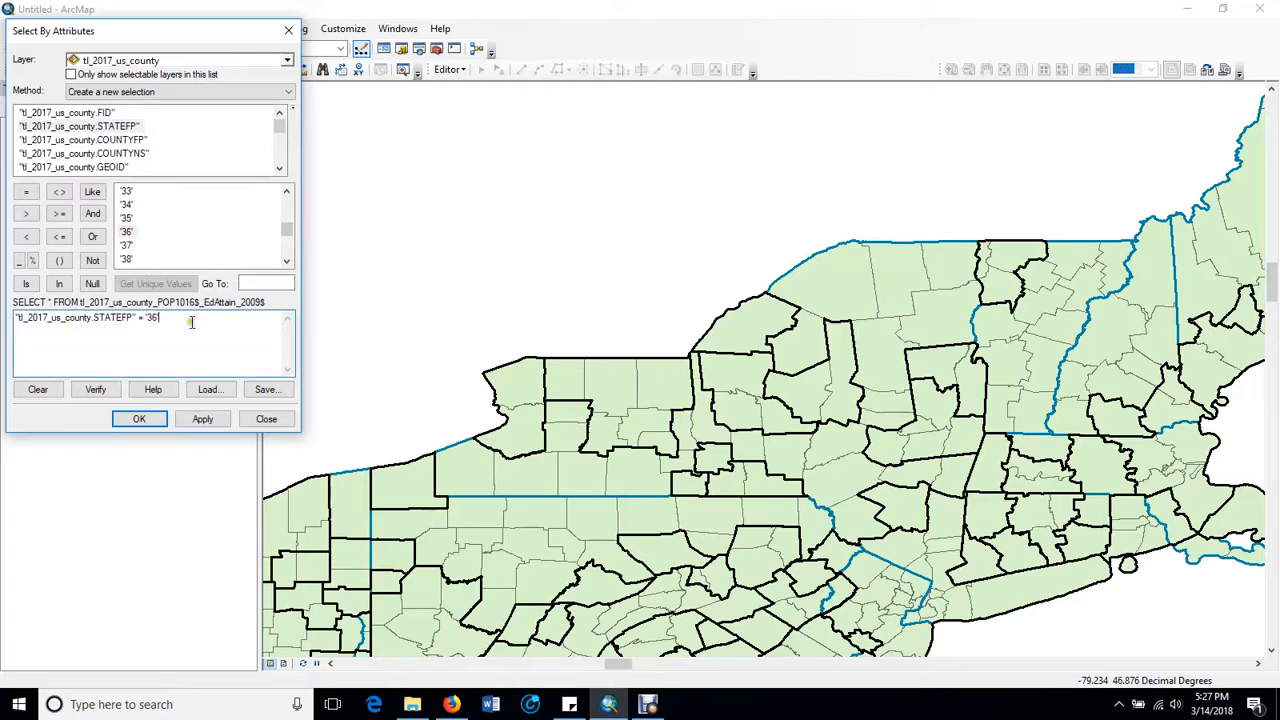
pyautogui.click(155, 419)
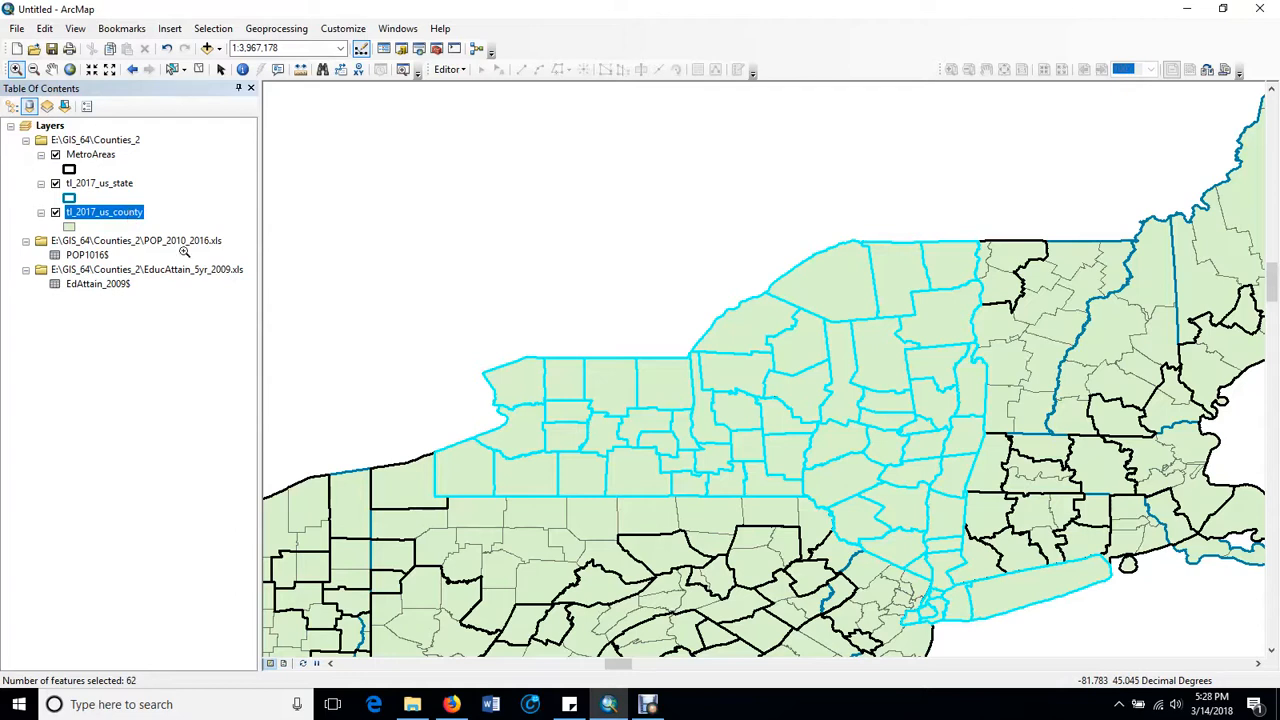
# - Export the selected counties as shapefile NY_Counties in E:\GIS_64\Counties_2, using the layer's source coordinate system, and add it to the map
pyautogui.rightClick(126, 218)
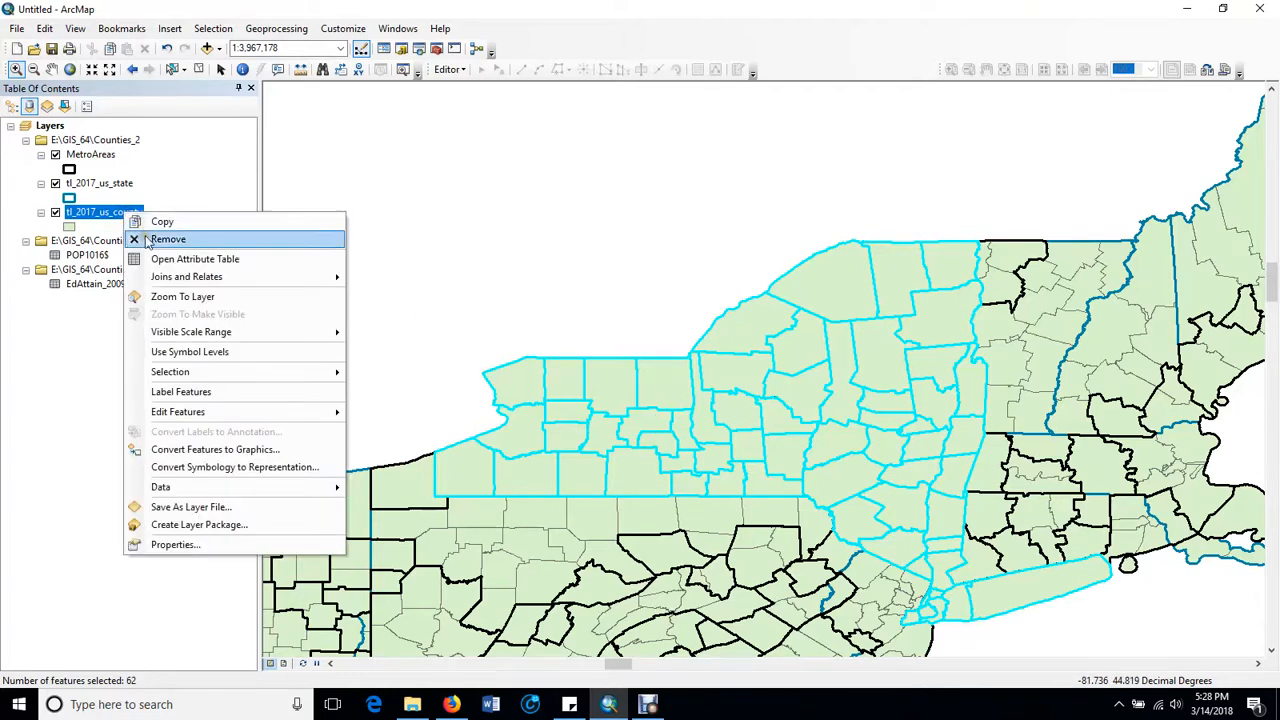
pyautogui.moveTo(221, 489)
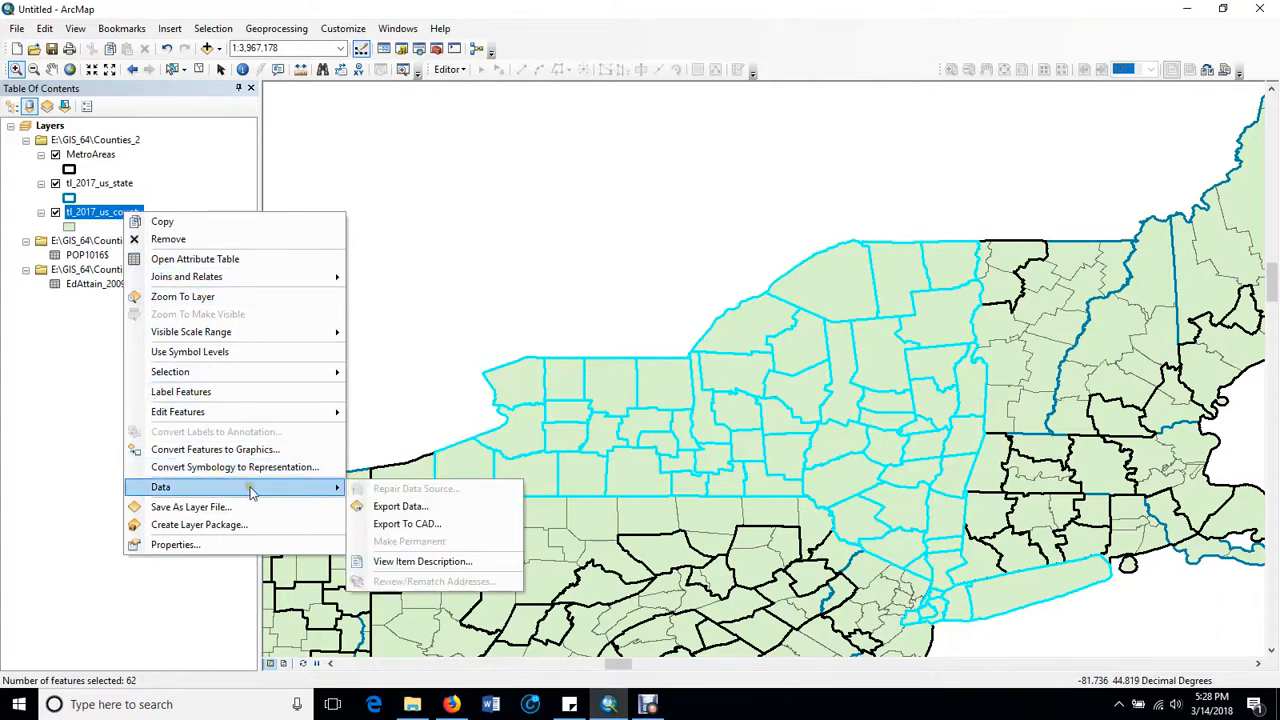
pyautogui.click(383, 507)
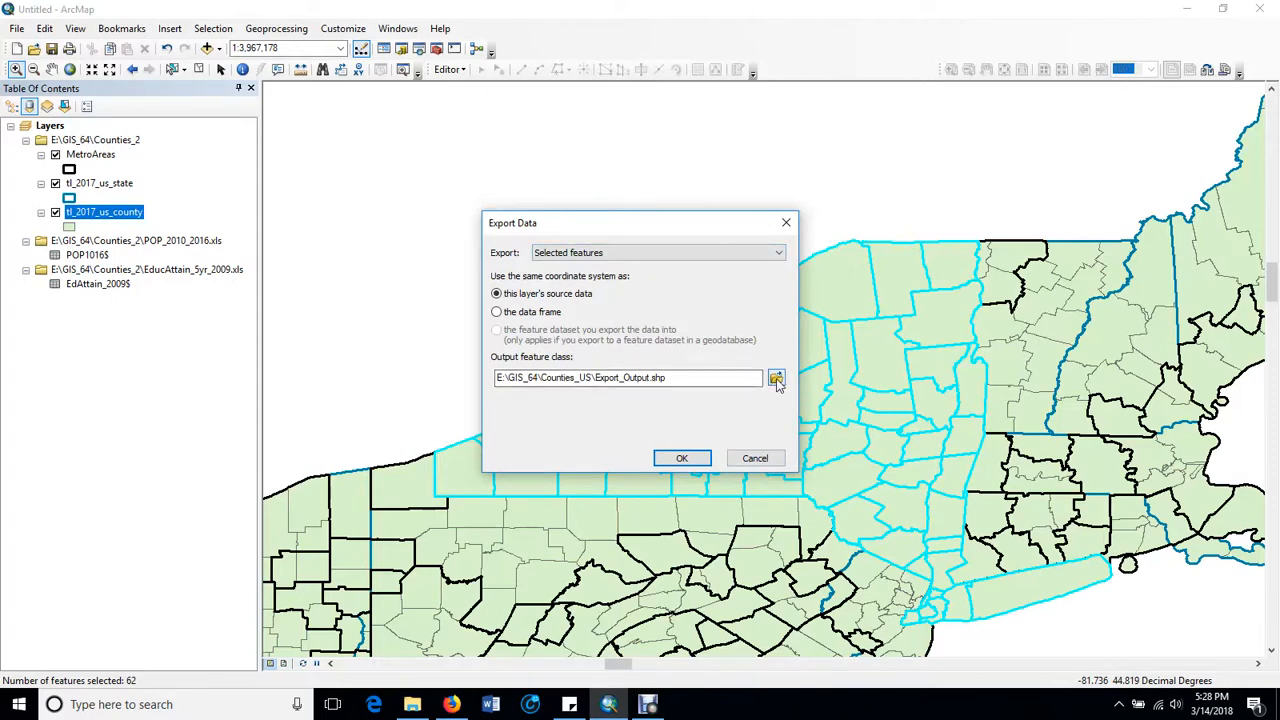
pyautogui.click(772, 380)
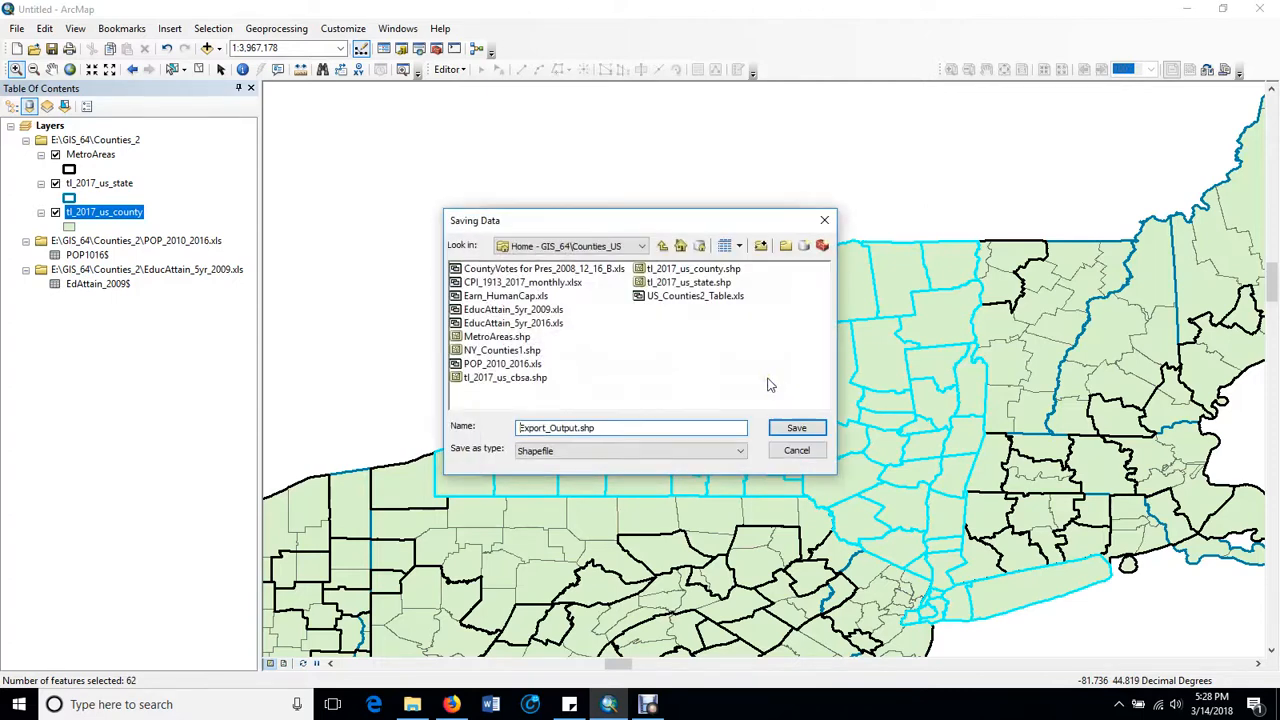
pyautogui.click(641, 246)
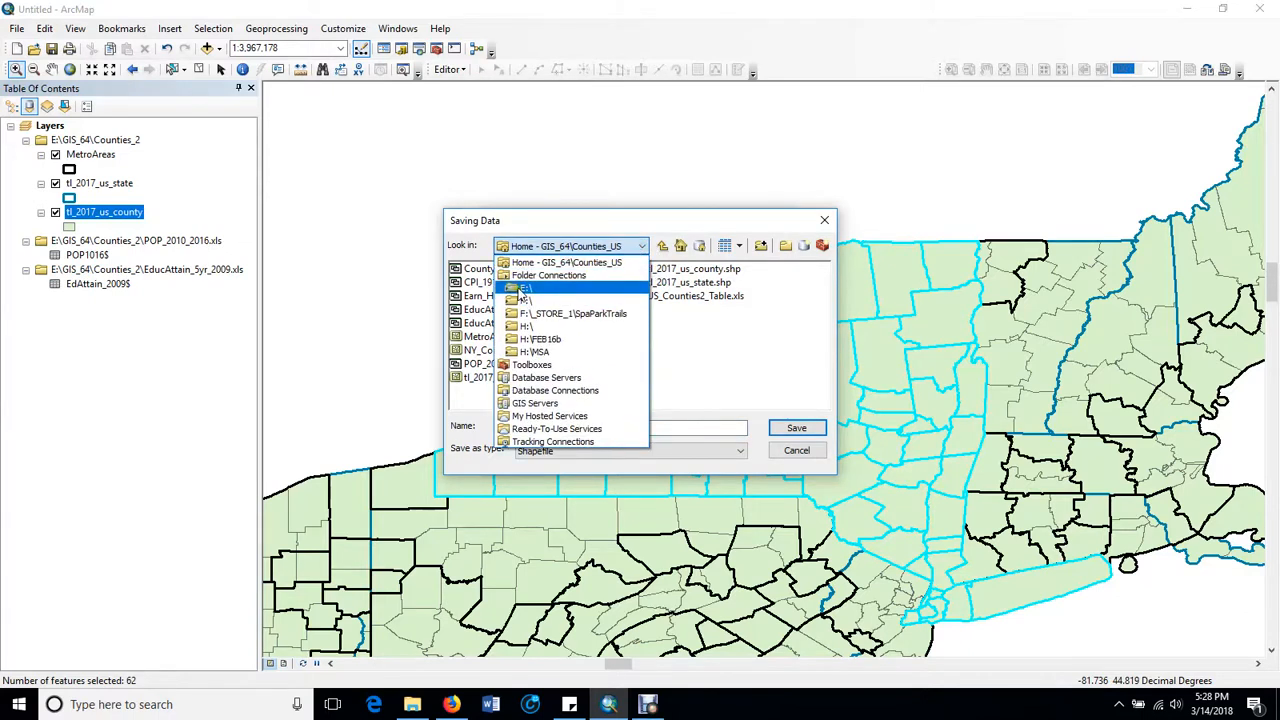
pyautogui.click(521, 290)
pyautogui.doubleClick(600, 283)
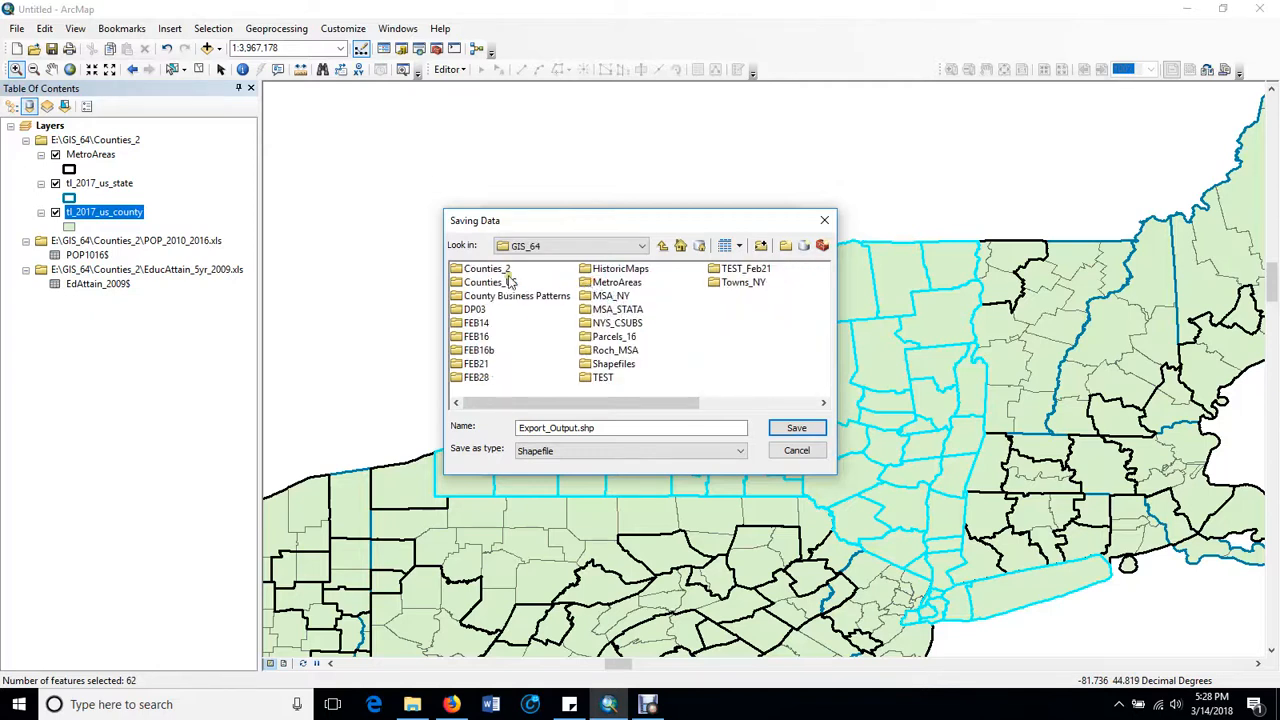
pyautogui.doubleClick(498, 269)
pyautogui.moveTo(604, 432); pyautogui.dragTo(516, 428)
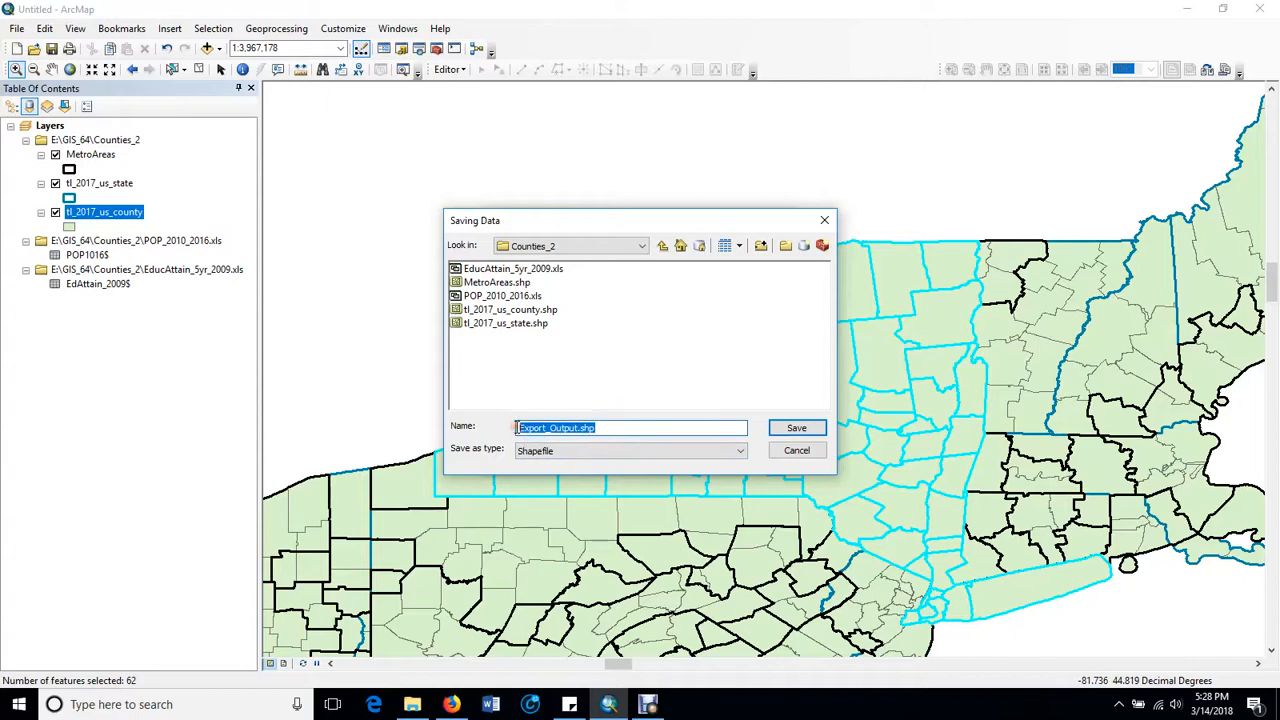
pyautogui.write('NY_Counties')
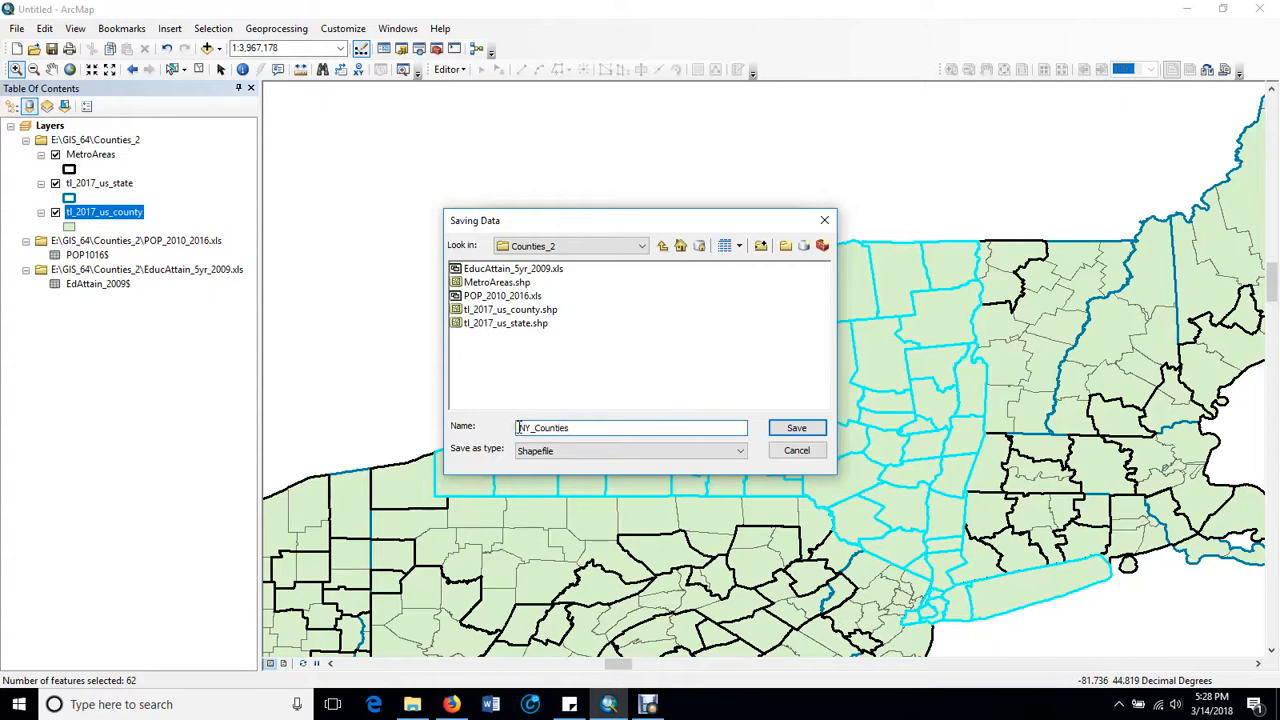
pyautogui.click(796, 429)
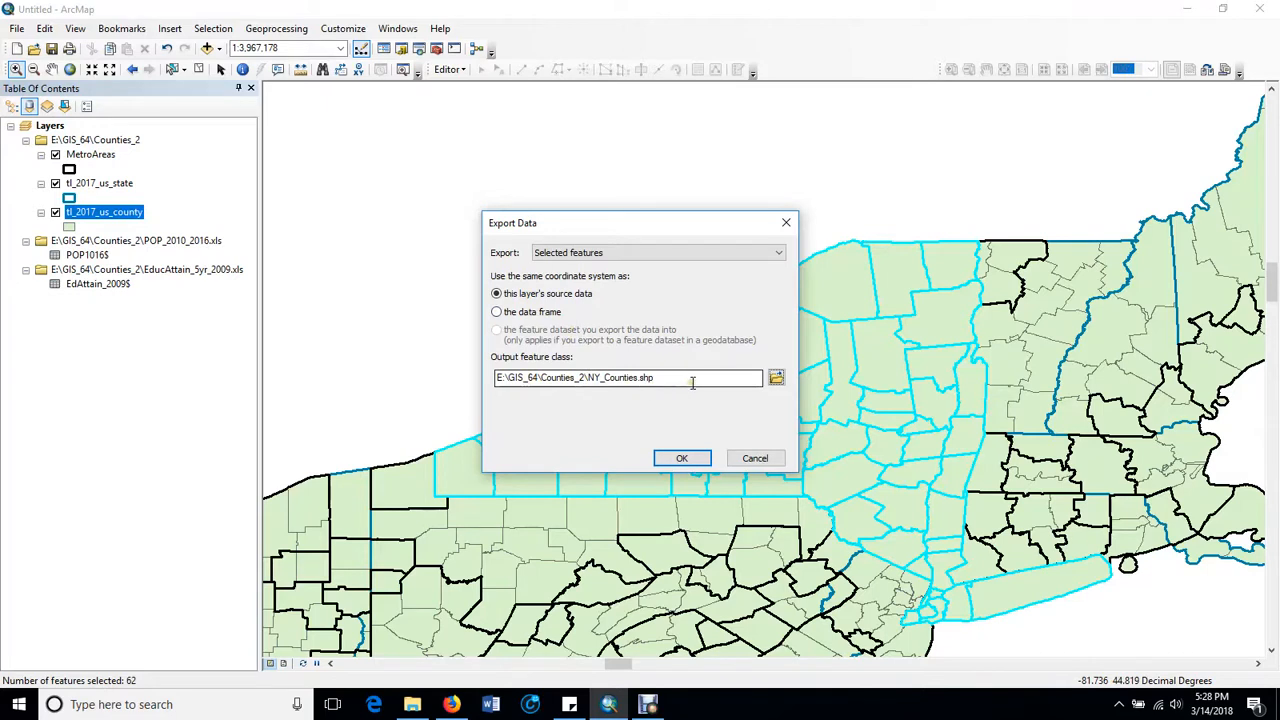
pyautogui.click(680, 461)
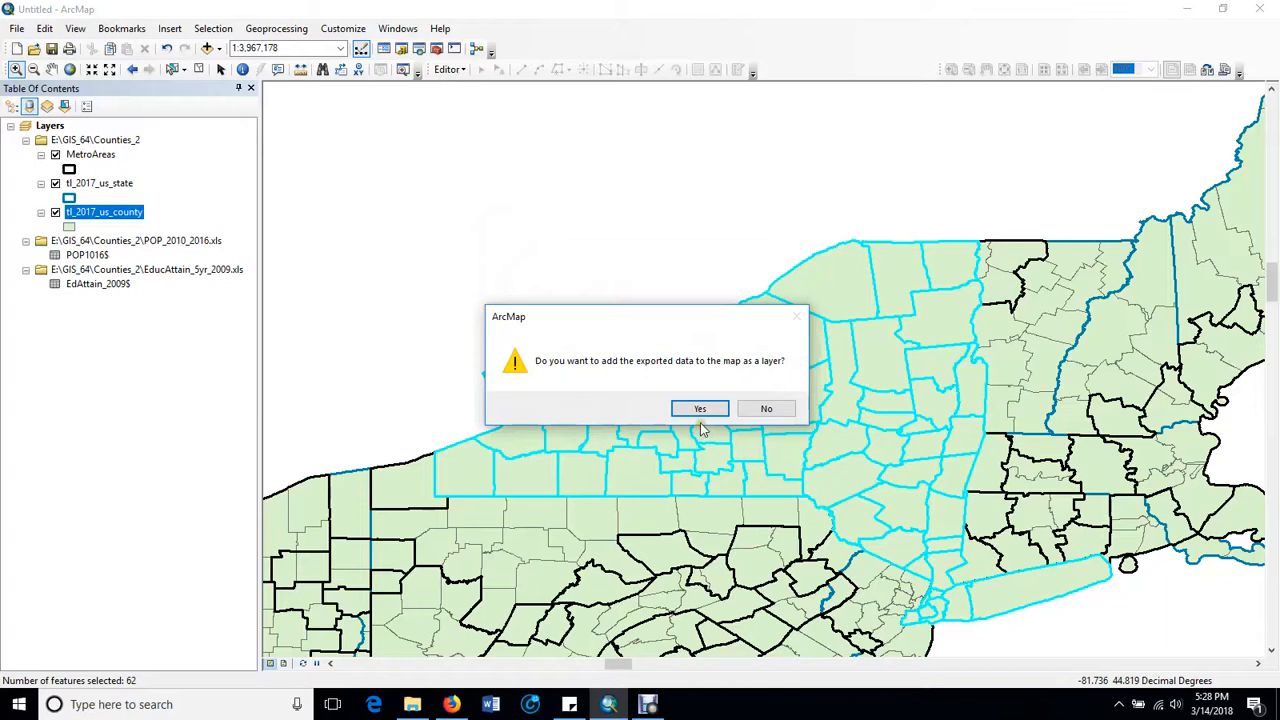
pyautogui.click(700, 409)
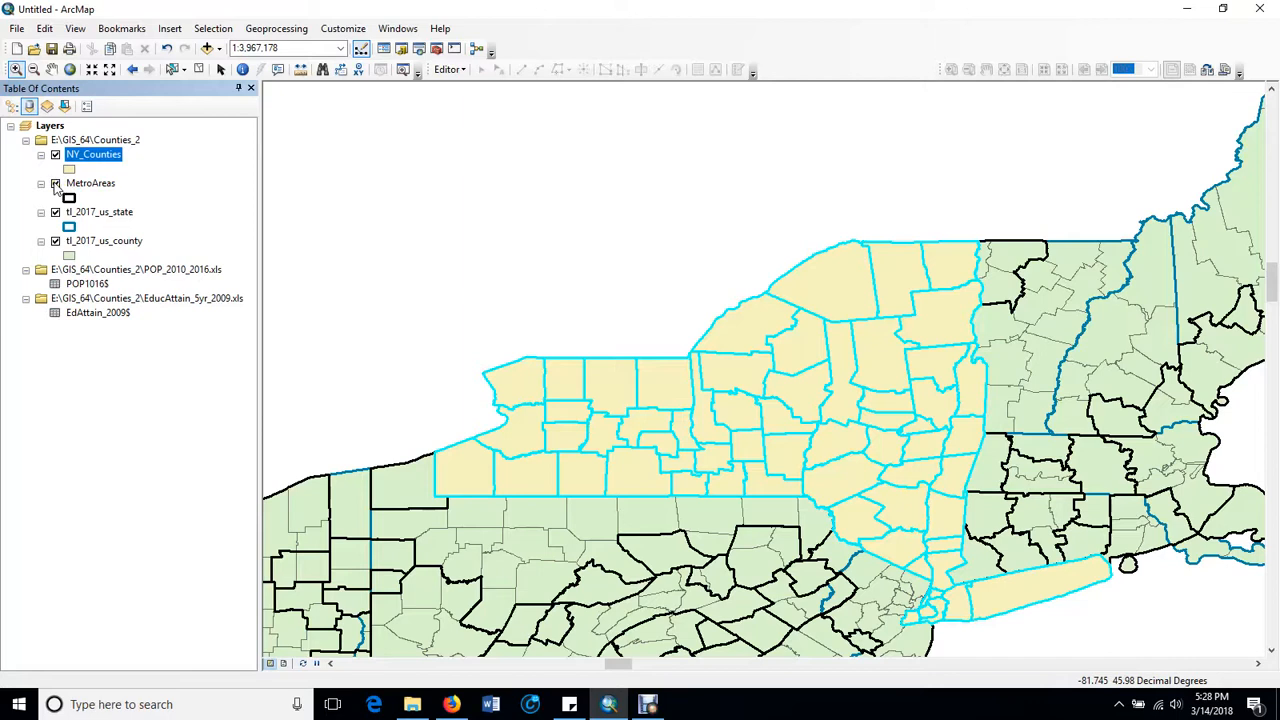
# - Turn off the MetroAreas, tl_2017_us_state and tl_2017_us_county layers, leaving only NY_Counties displayed
pyautogui.click(55, 183)
pyautogui.click(55, 212)
pyautogui.click(55, 241)
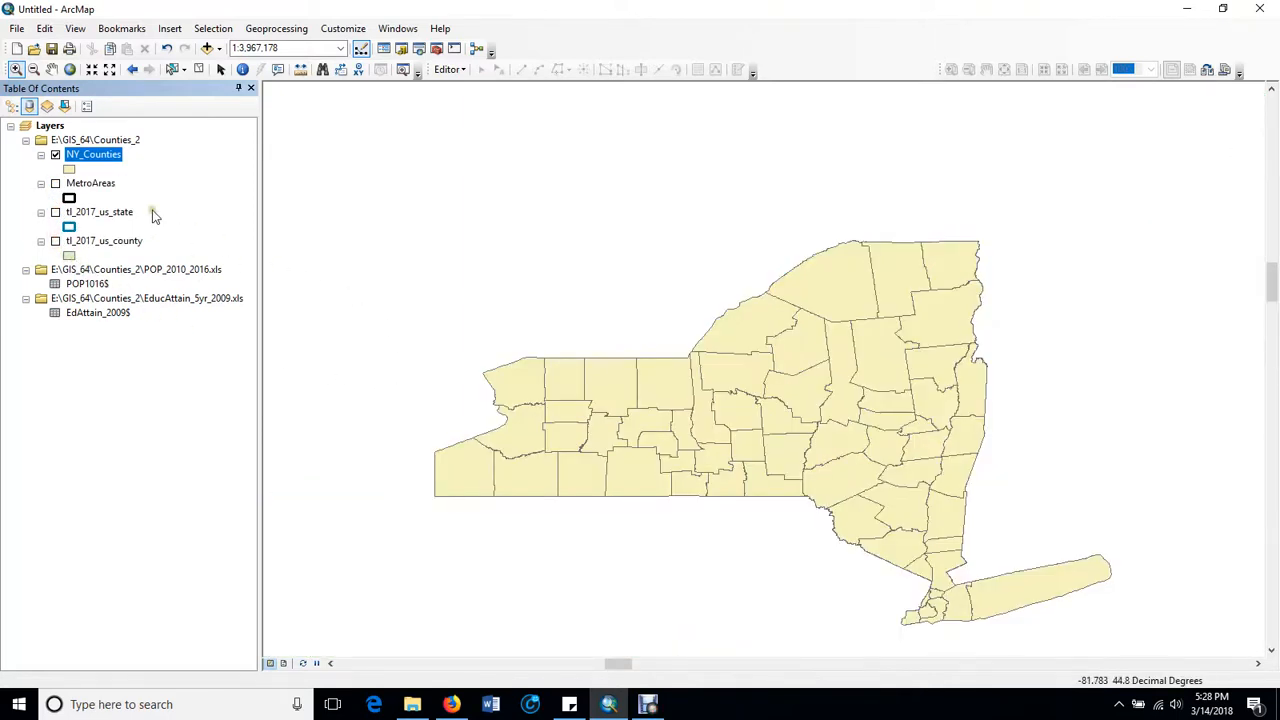
# - Check the NY_Counties attribute table through to its last columns for the joined data, and close it
pyautogui.rightClick(113, 160)
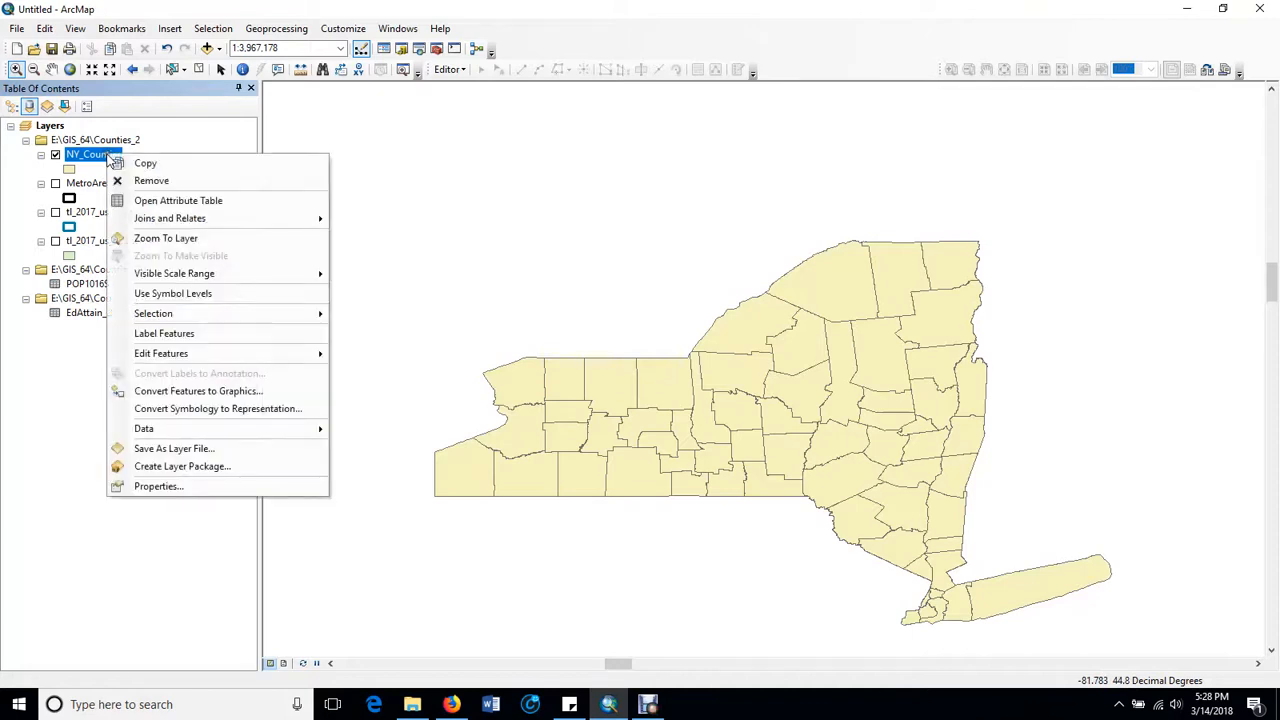
pyautogui.click(150, 200)
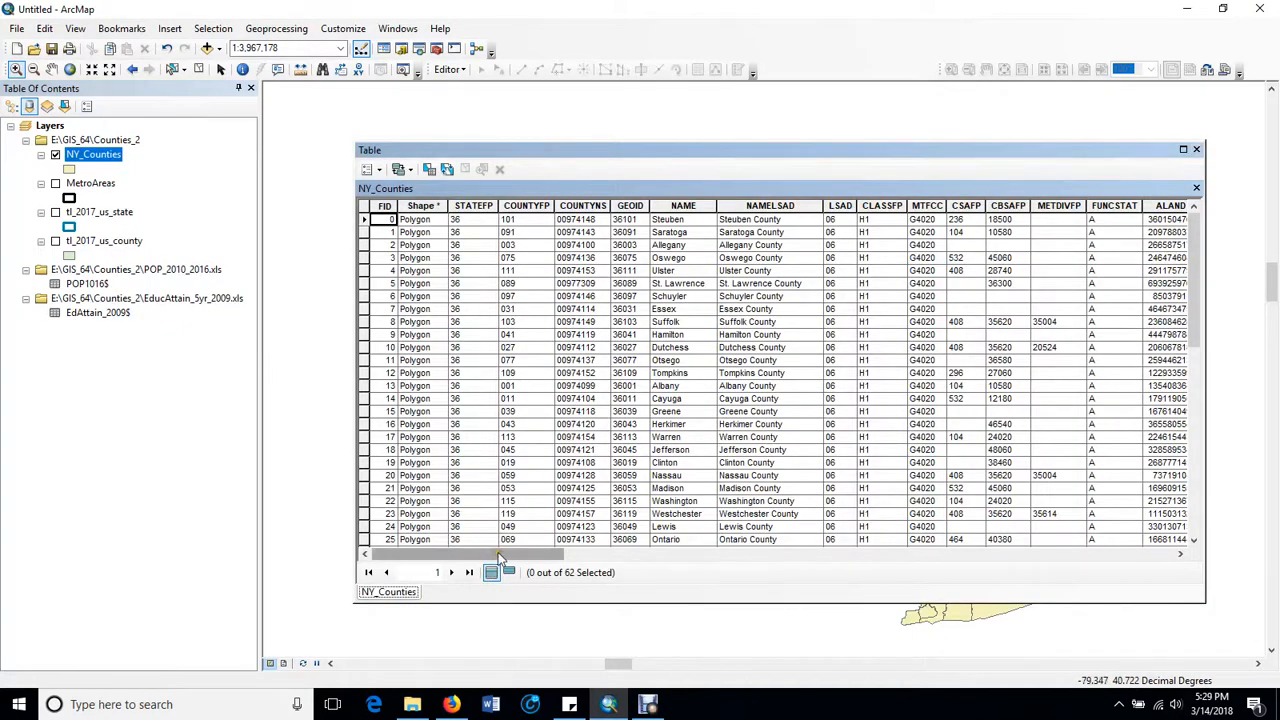
pyautogui.moveTo(504, 552); pyautogui.dragTo(1112, 620)
pyautogui.click(1198, 152)
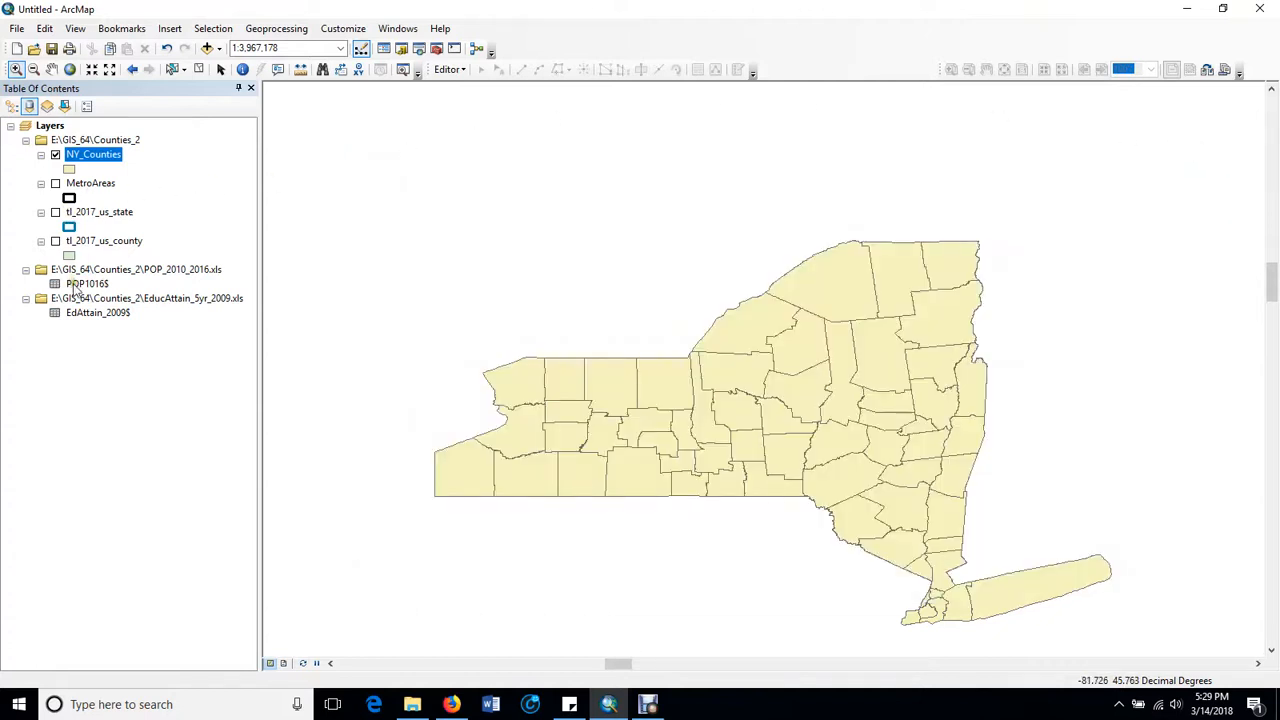
# - Remove the POP_2010_2016.xls and EducAttain_5yr_2009.xls sources with their tables from the map
pyautogui.rightClick(84, 270)
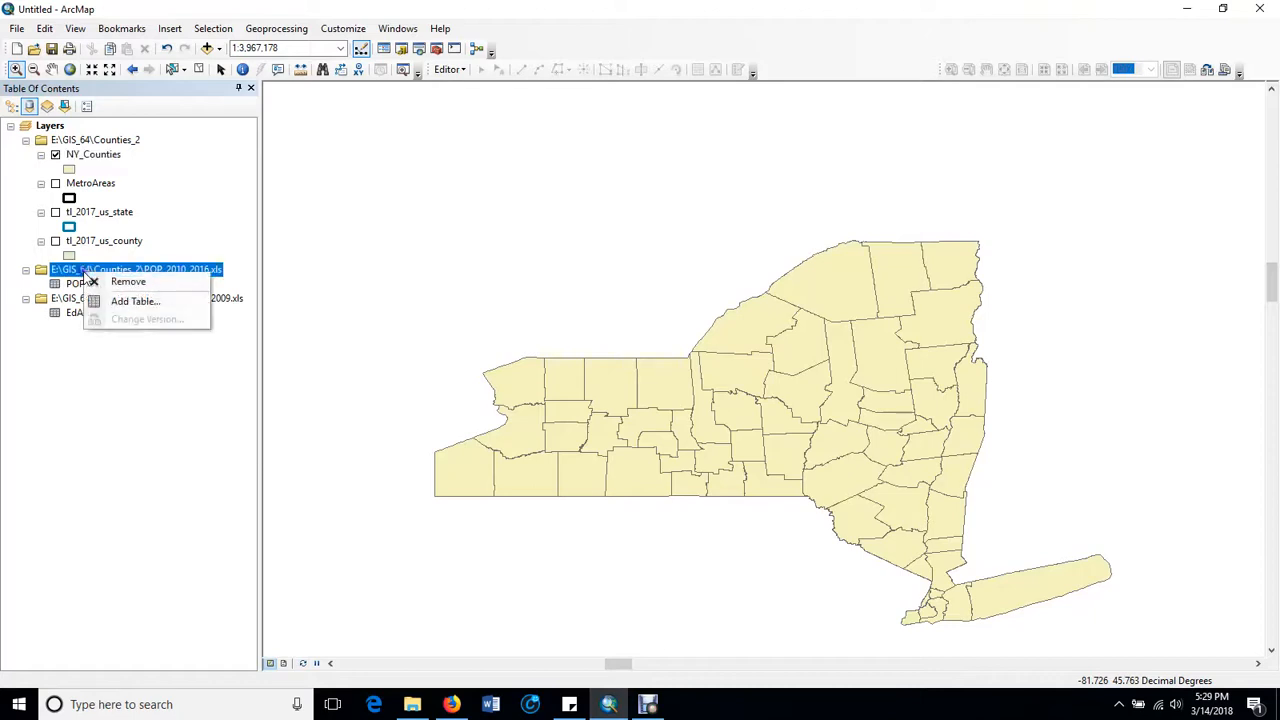
pyautogui.click(107, 285)
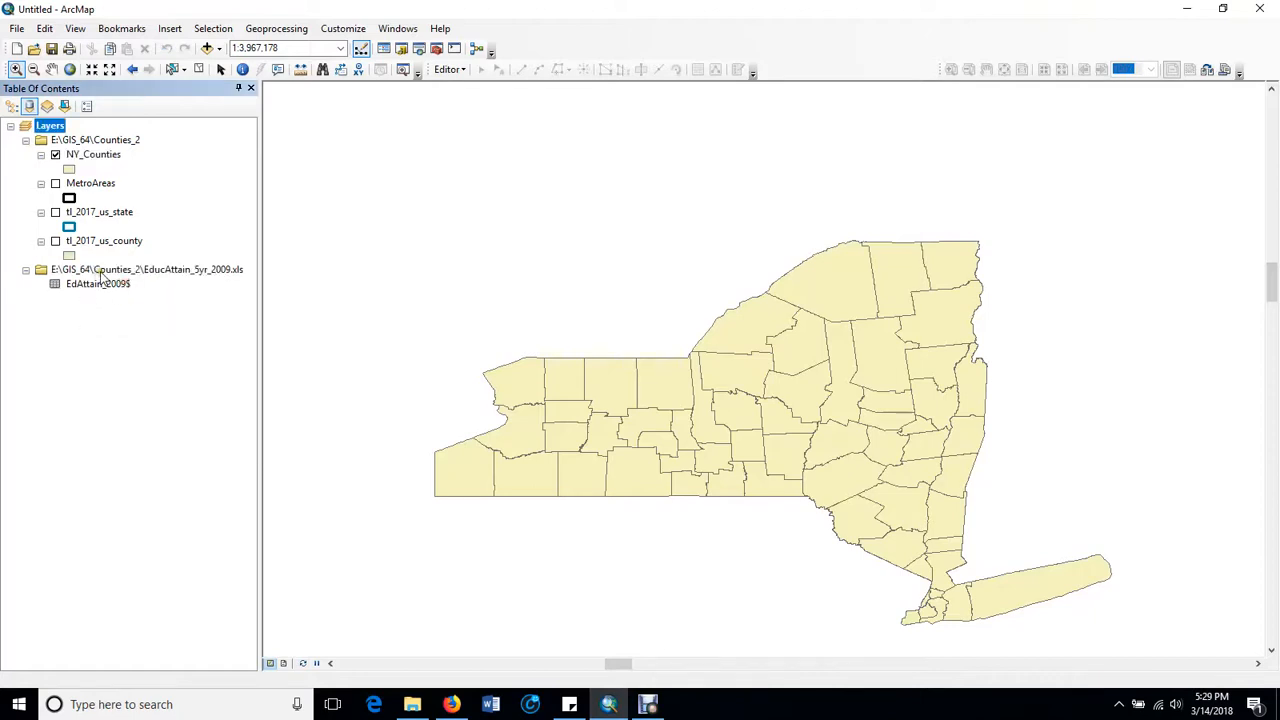
pyautogui.rightClick(102, 273)
pyautogui.click(145, 284)
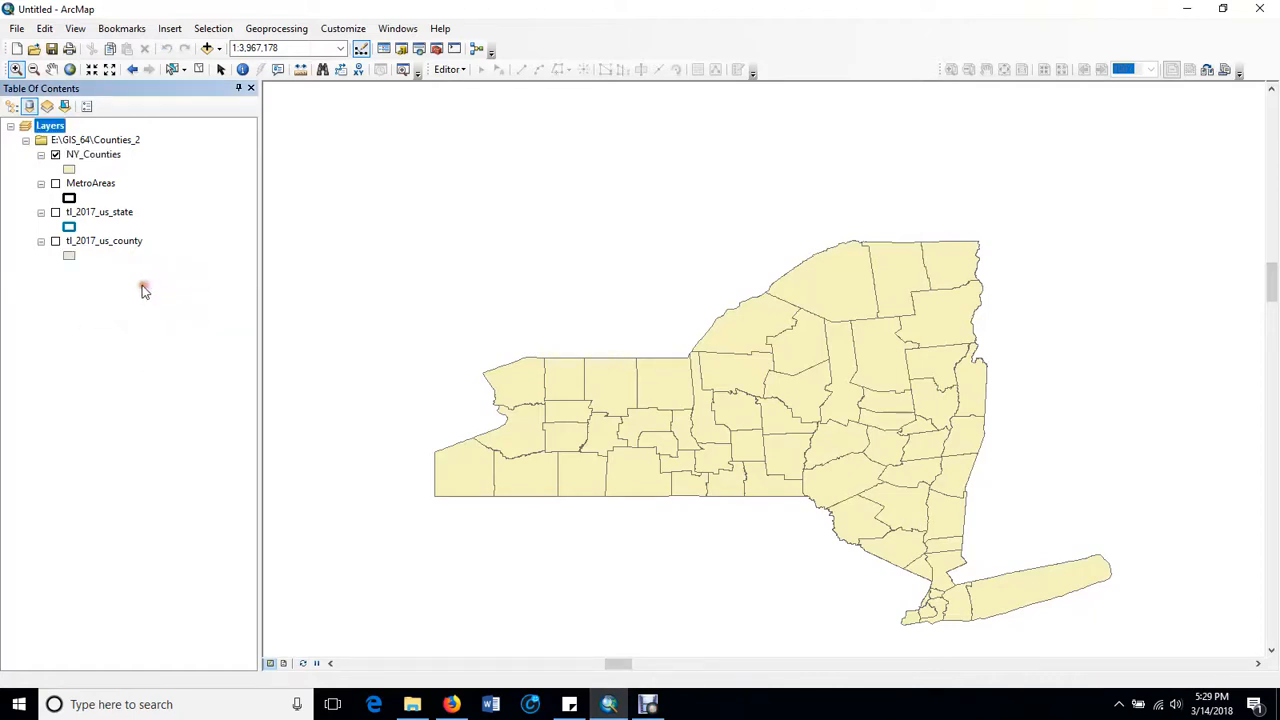
# - Remove the tl_2017_us_county and tl_2017_us_state layers from the map
pyautogui.rightClick(103, 245)
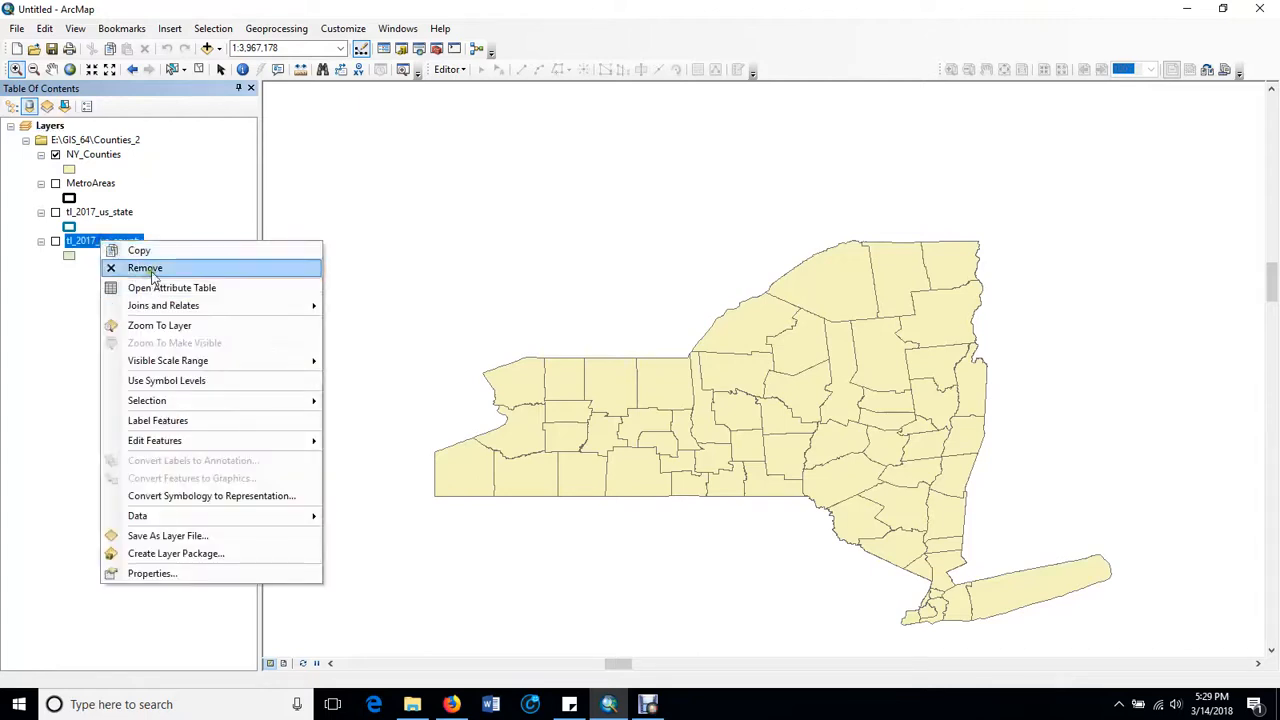
pyautogui.click(160, 268)
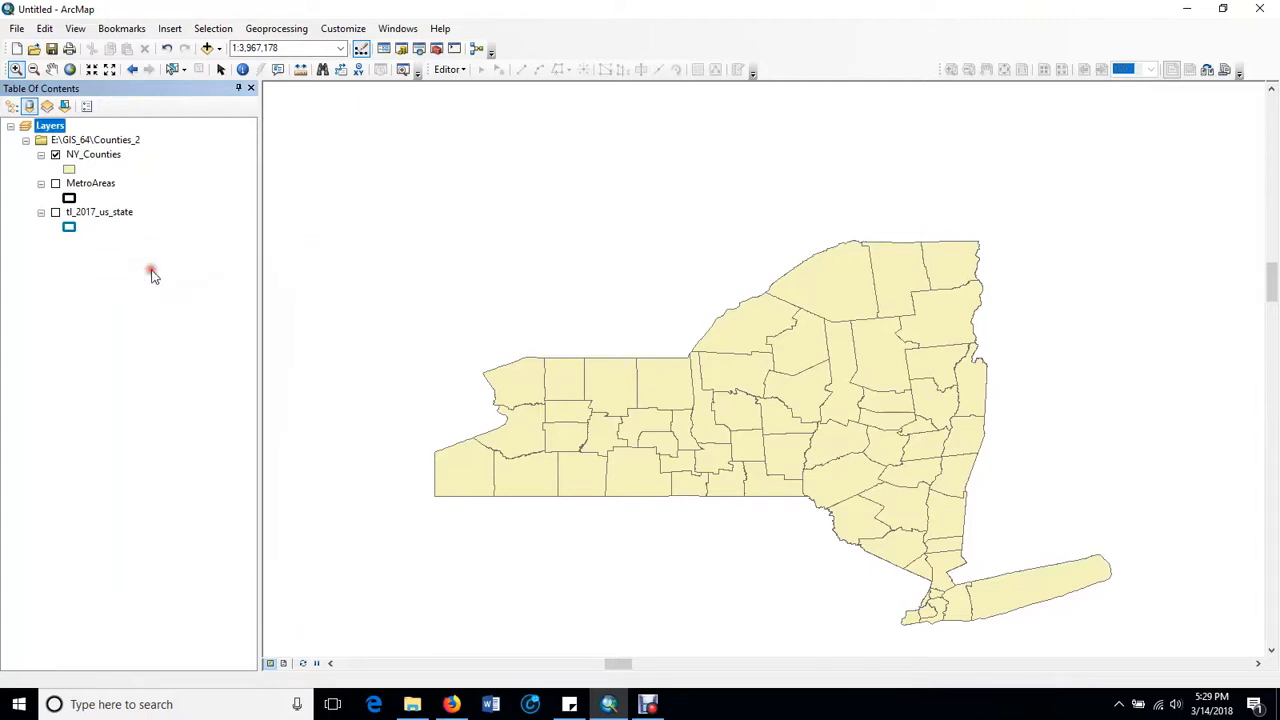
pyautogui.rightClick(118, 219)
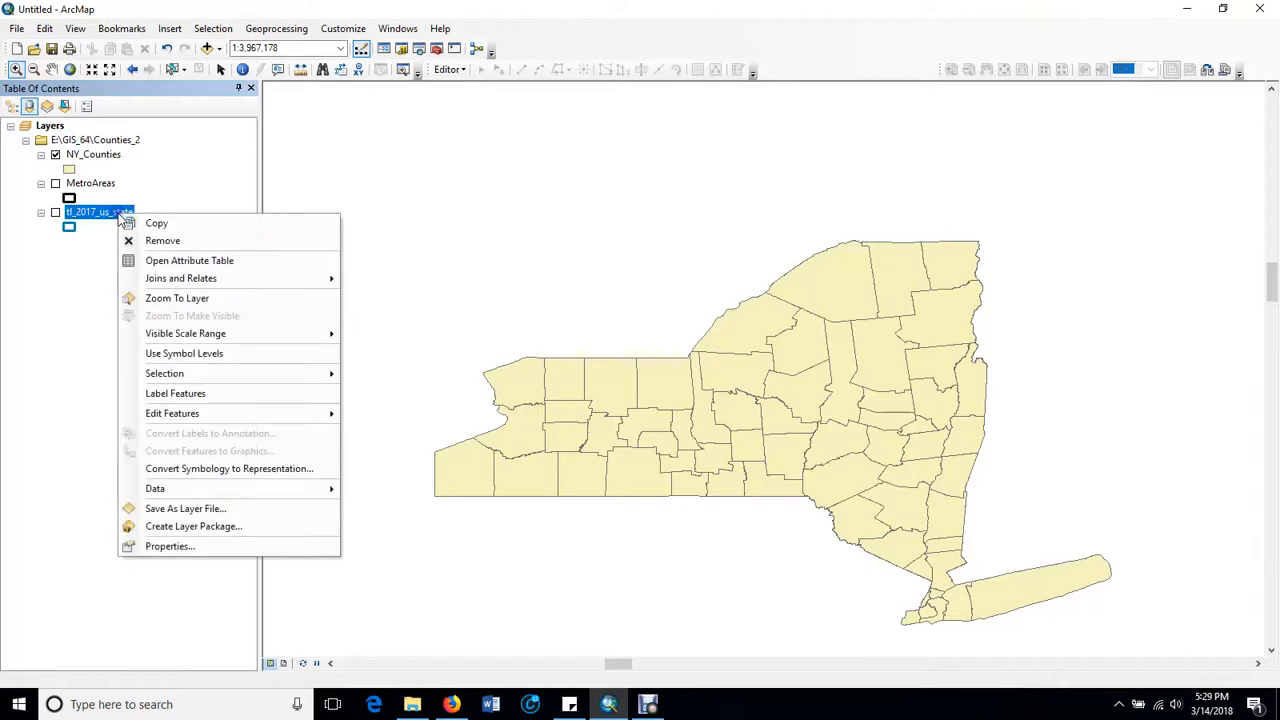
pyautogui.click(162, 242)
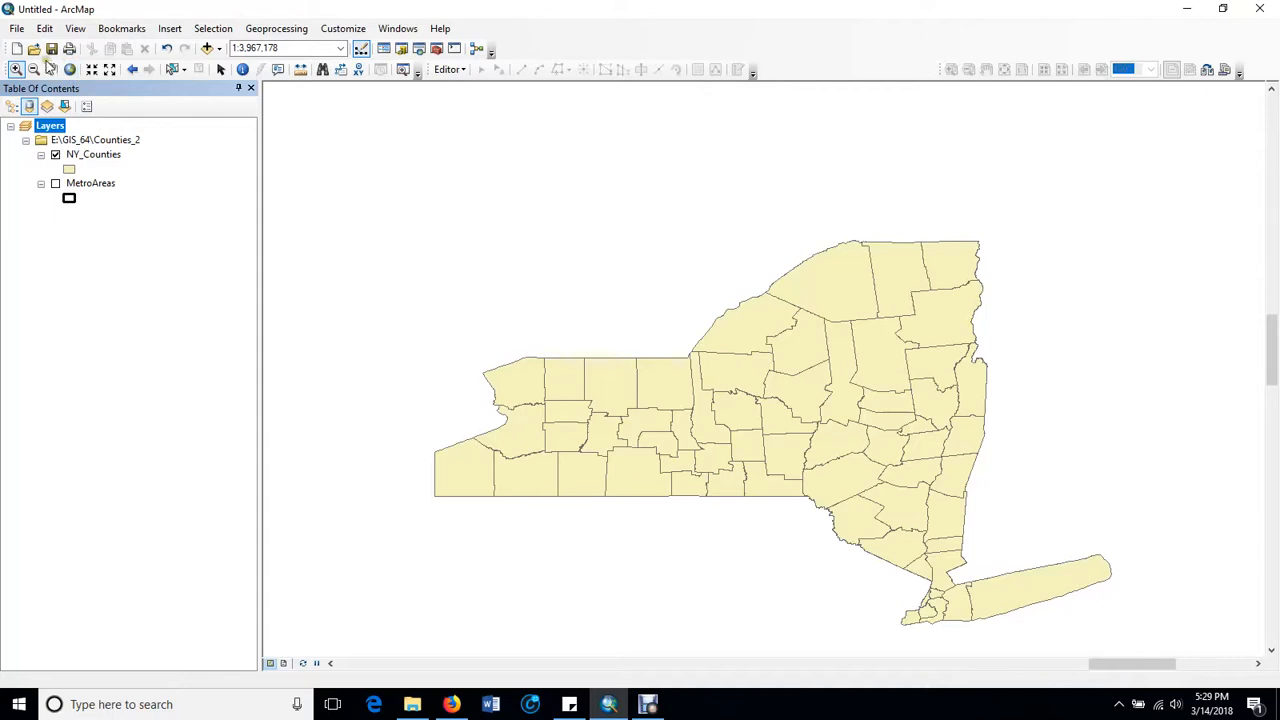
# - Set the map document properties to store relative pathnames to data sources
pyautogui.click(17, 29)
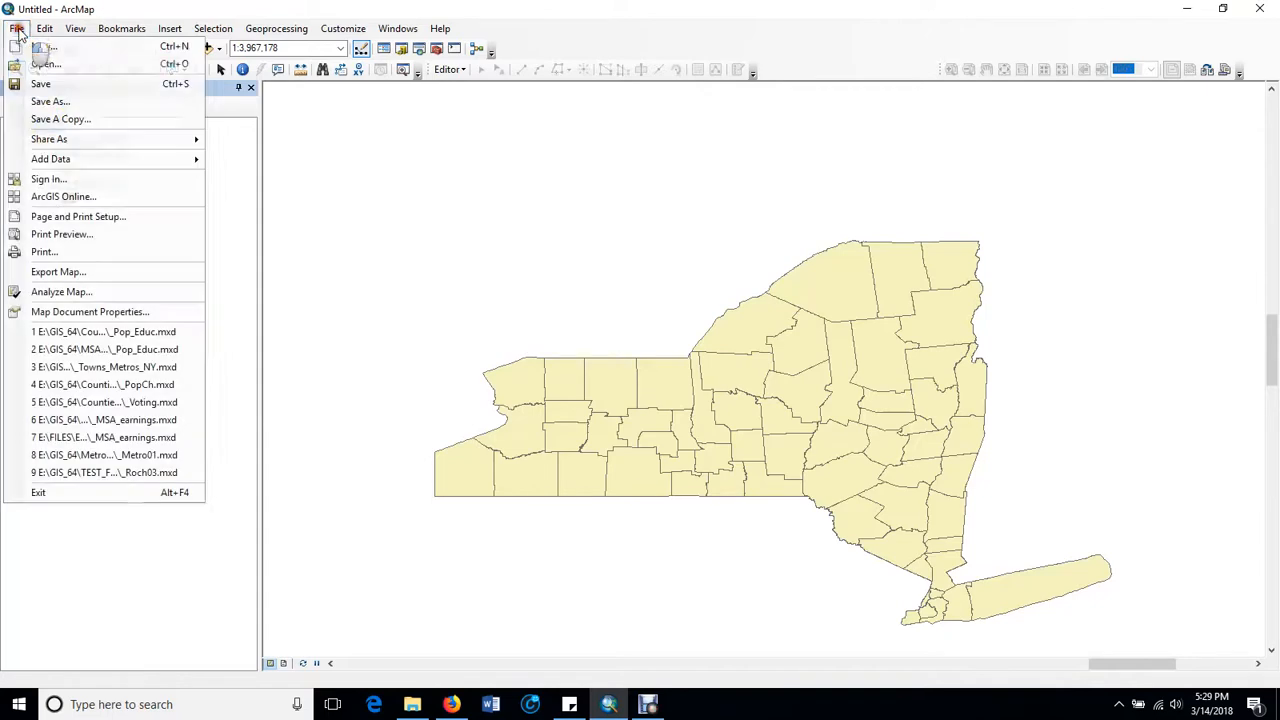
pyautogui.click(64, 312)
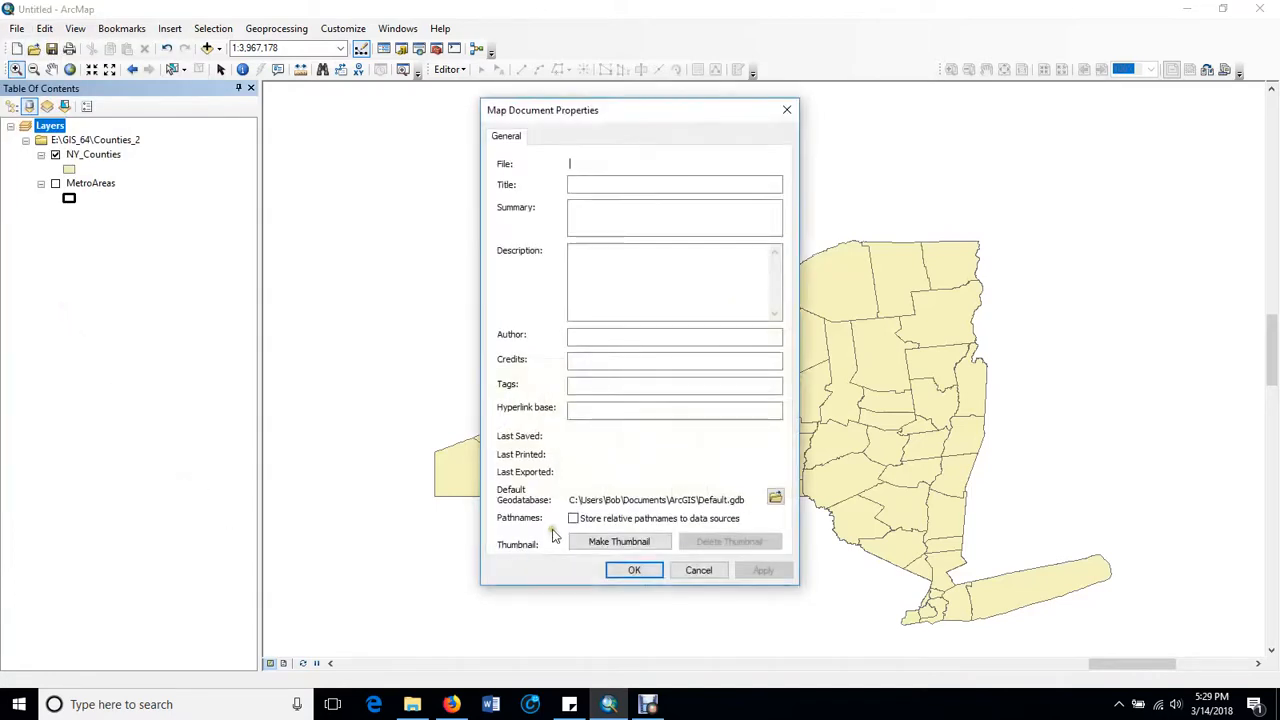
pyautogui.click(573, 519)
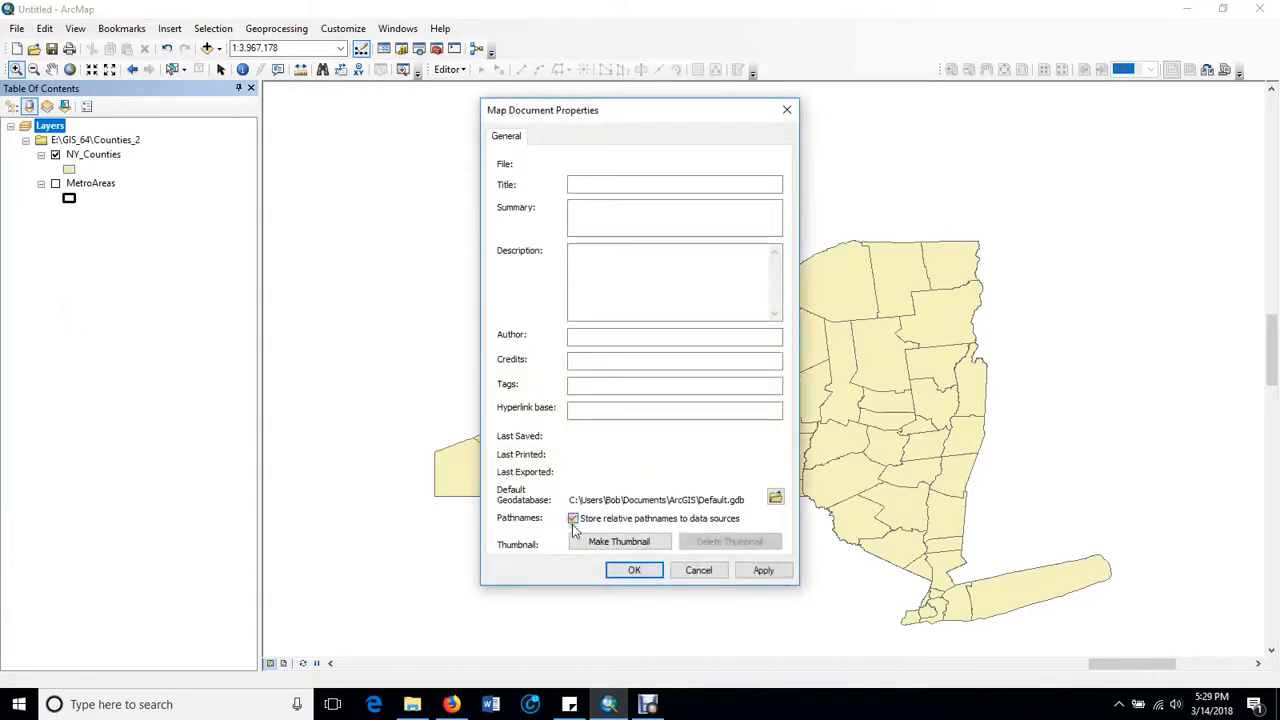
pyautogui.click(630, 571)
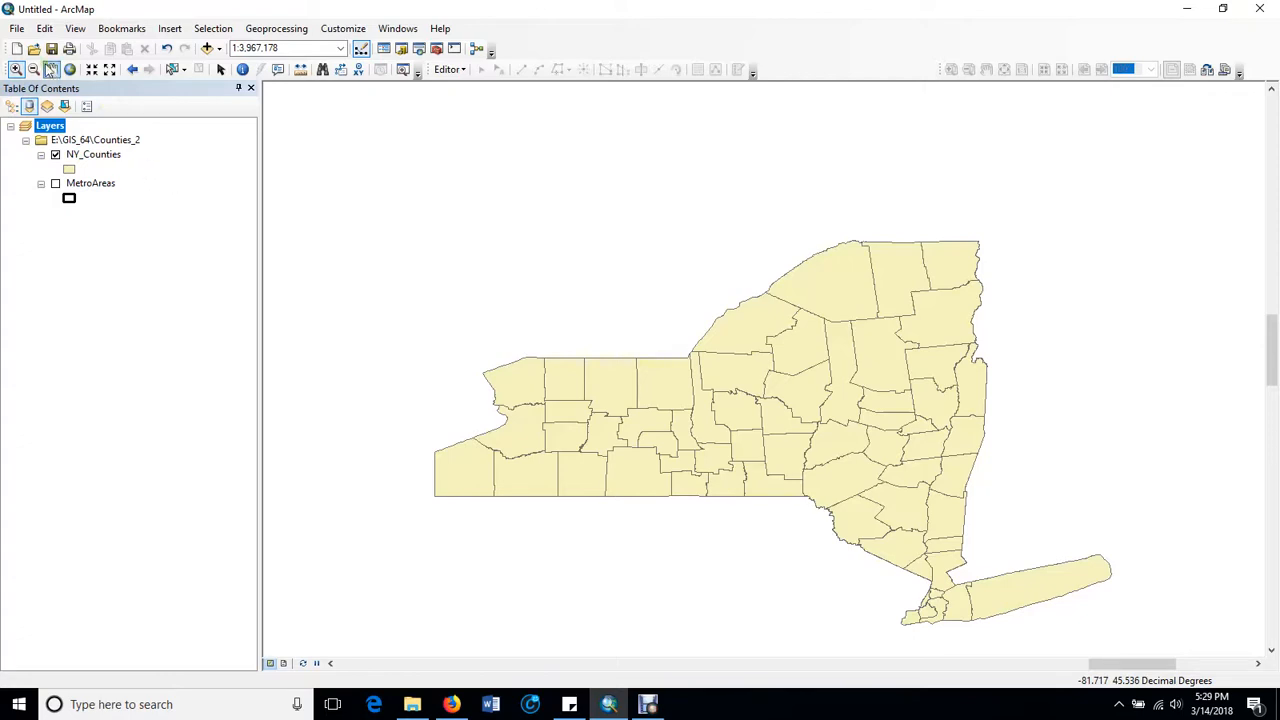
# - Save the map document as _NY_pop_educ in E:\GIS_64\Counties_2 and check that folder's files in File Explorer before returning to ArcMap
pyautogui.click(18, 29)
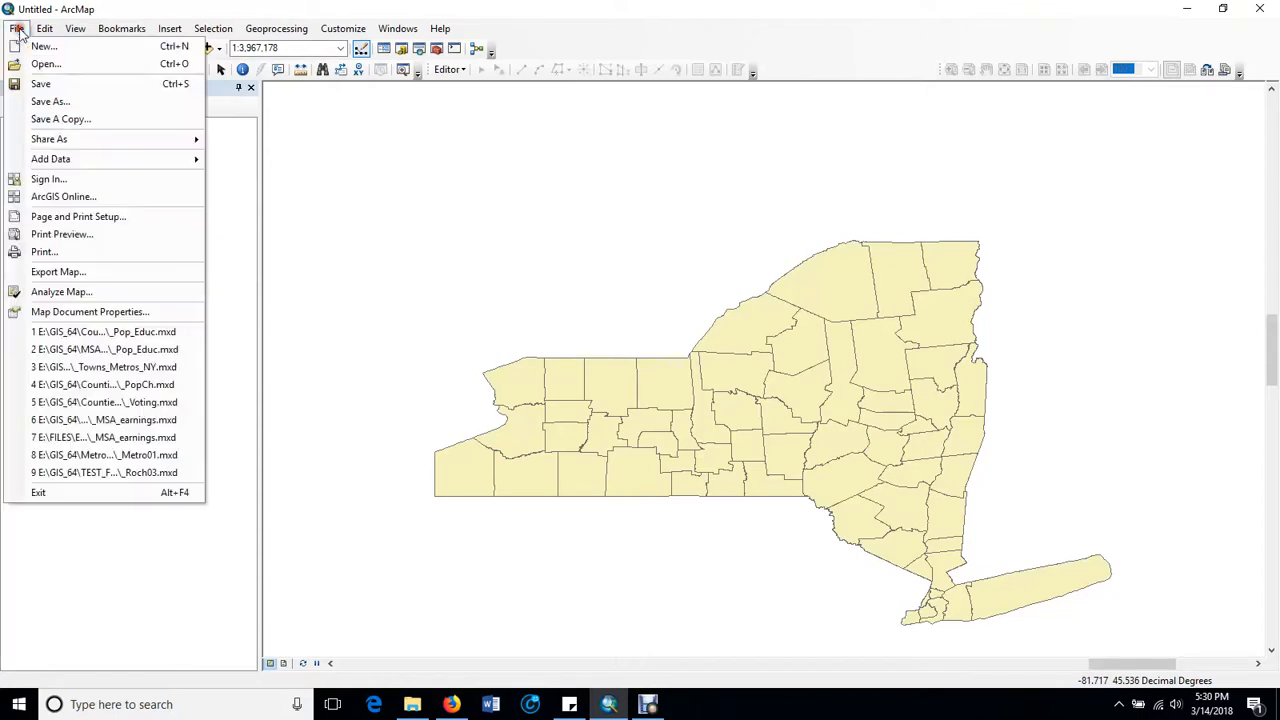
pyautogui.click(58, 102)
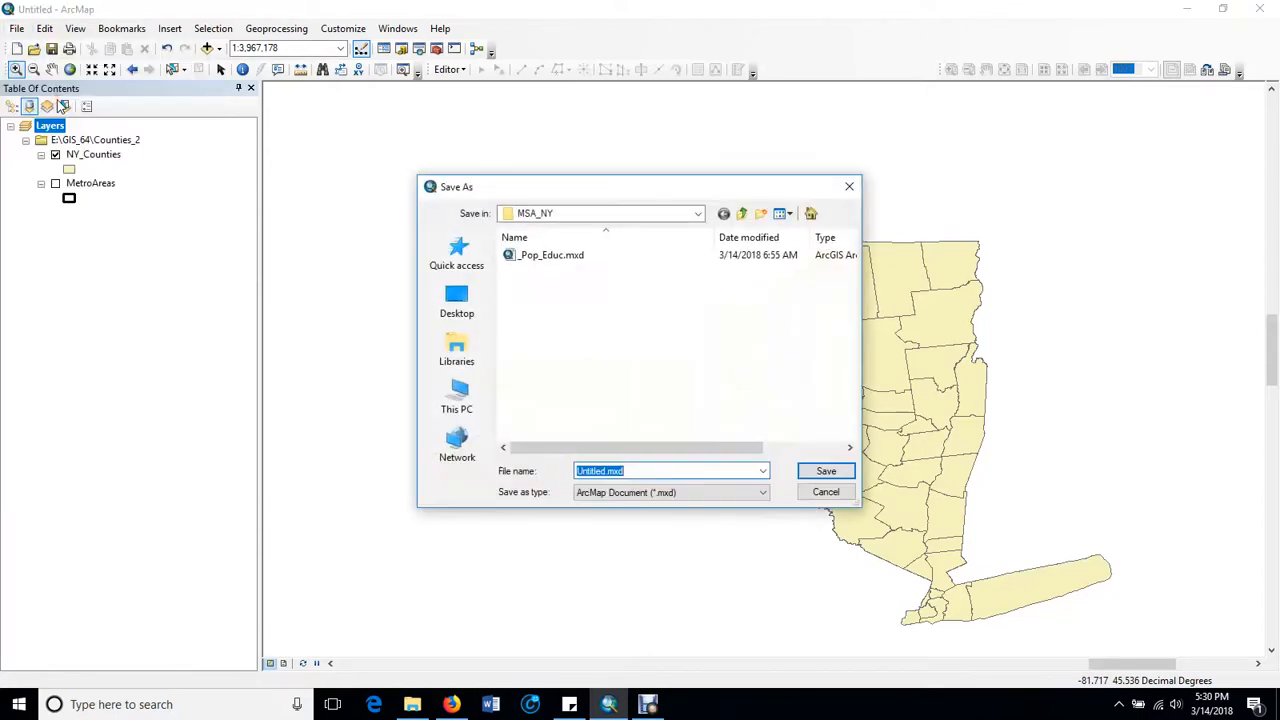
pyautogui.click(700, 222)
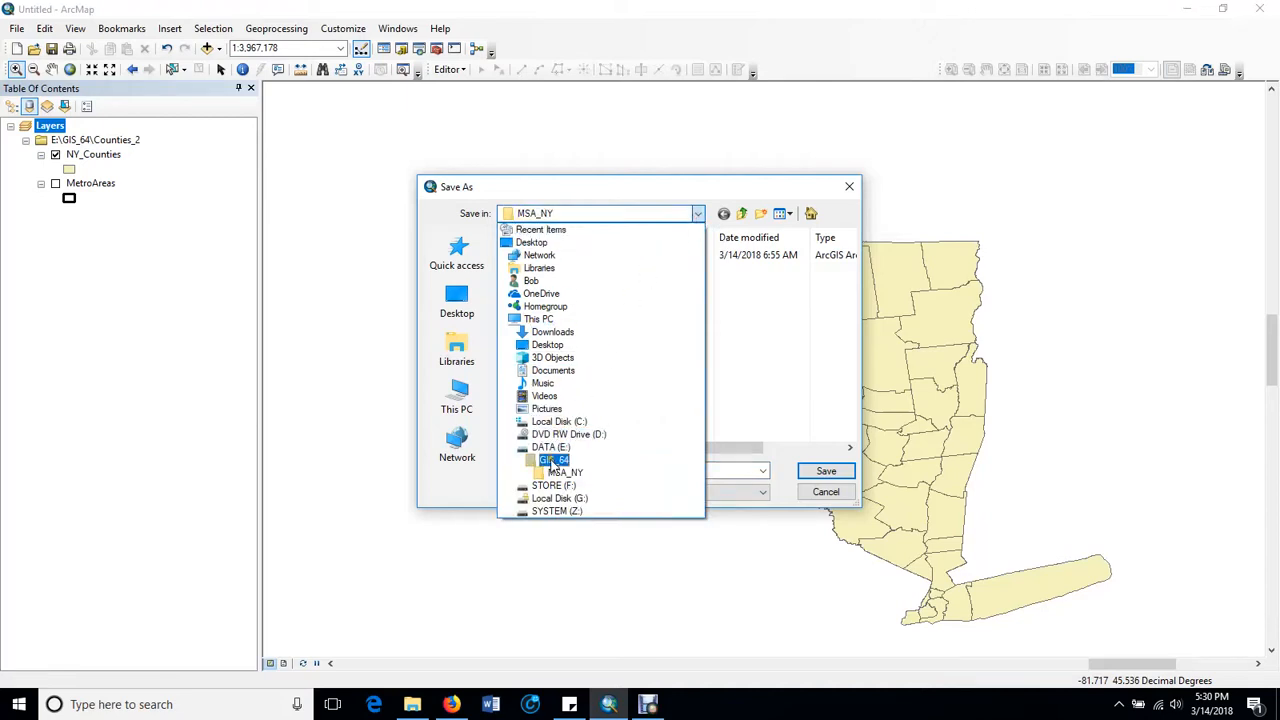
pyautogui.click(554, 459)
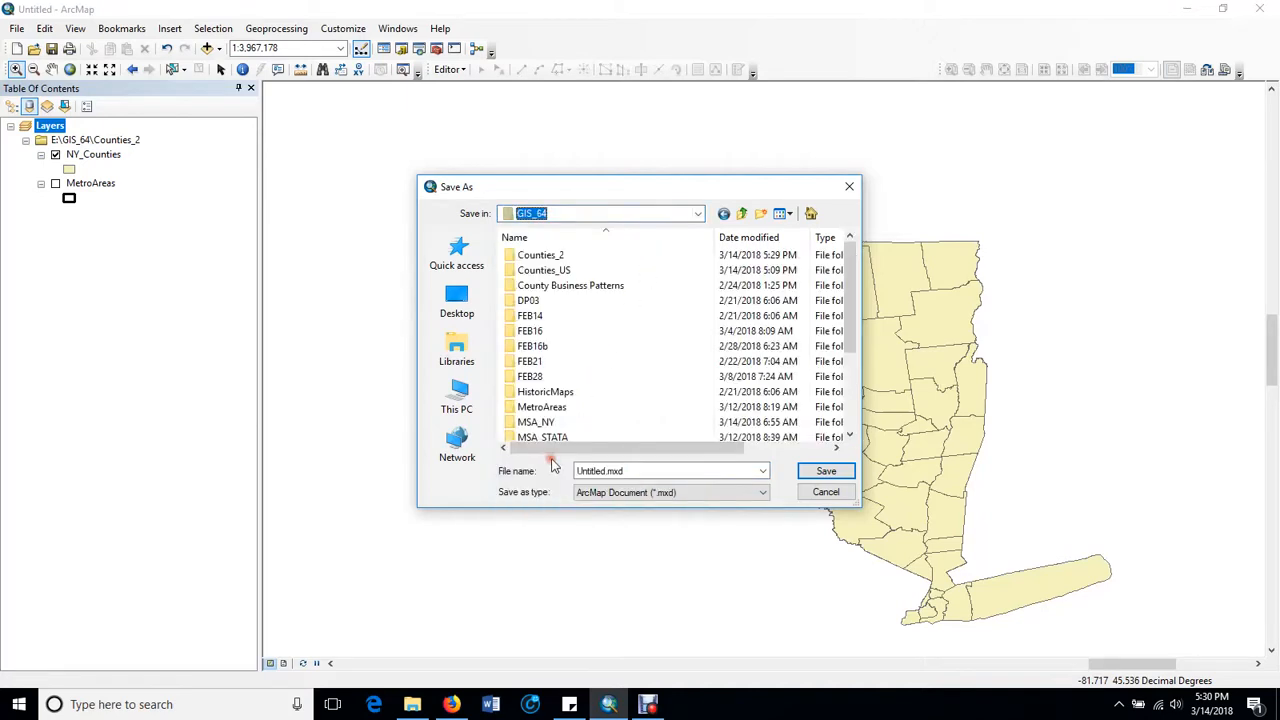
pyautogui.doubleClick(545, 257)
pyautogui.click(629, 471)
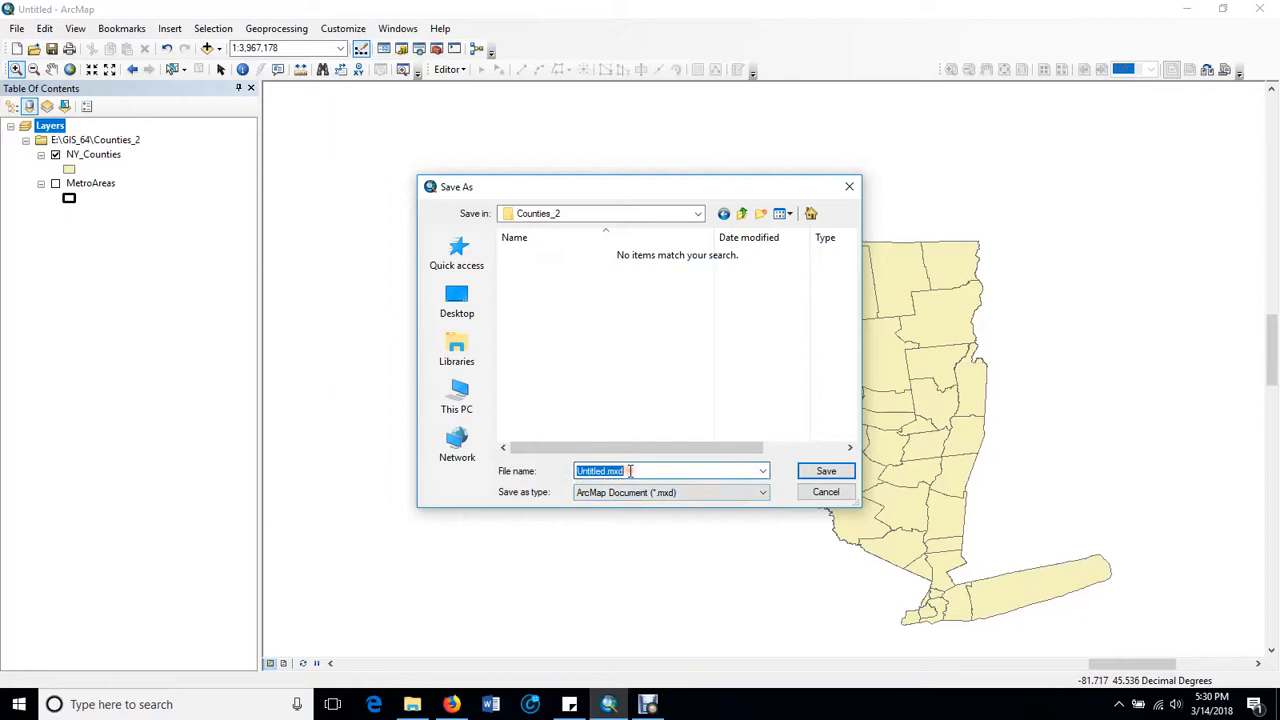
pyautogui.write('_NY_pop_educ')
pyautogui.click(824, 473)
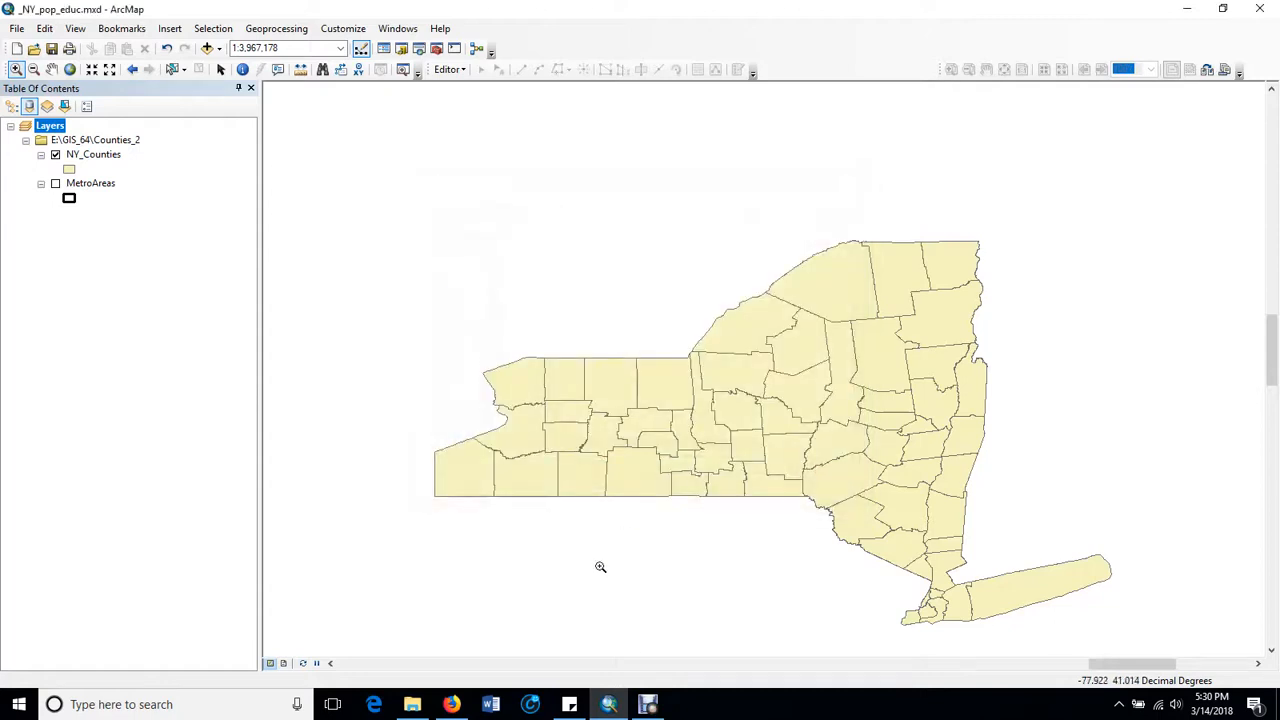
pyautogui.click(412, 704)
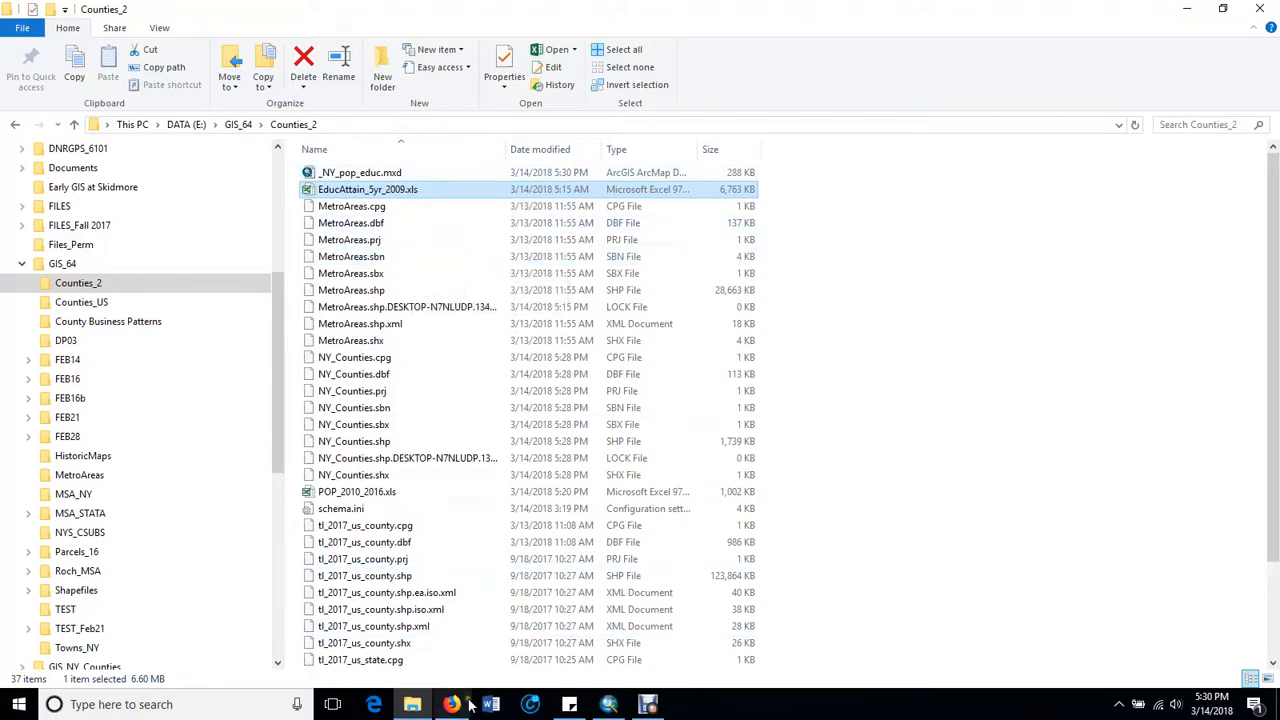
pyautogui.click(609, 705)
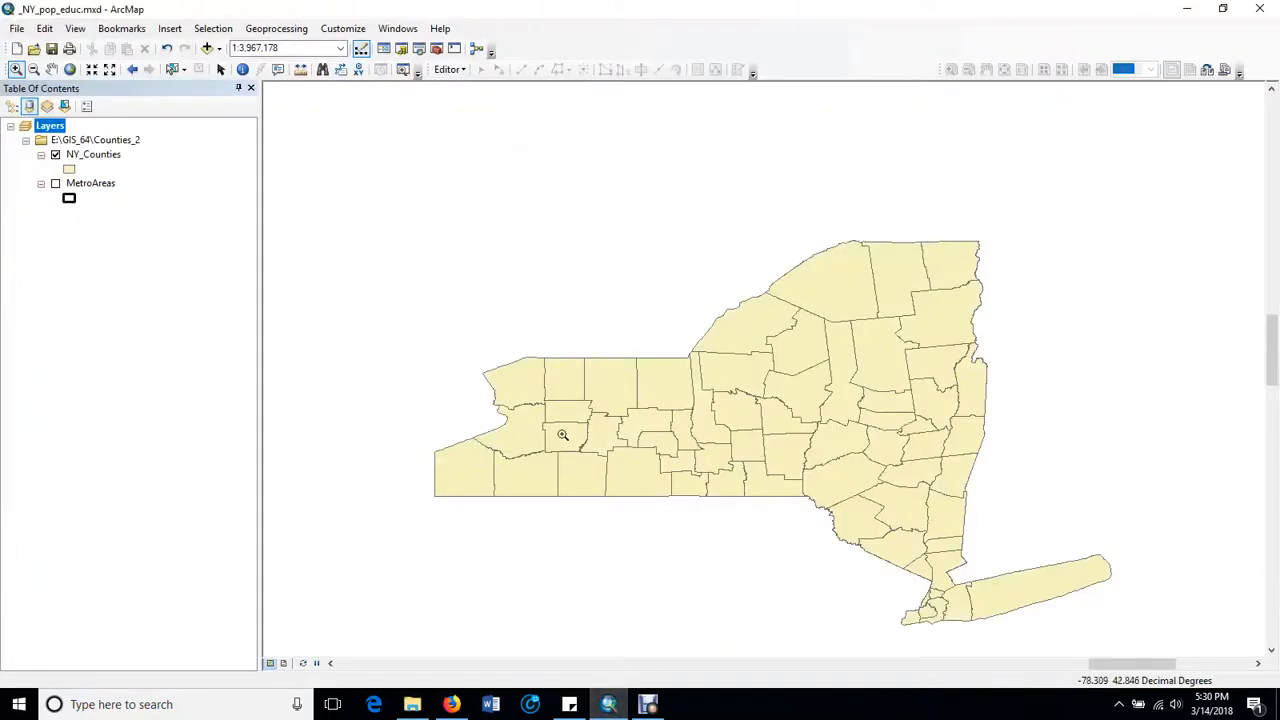